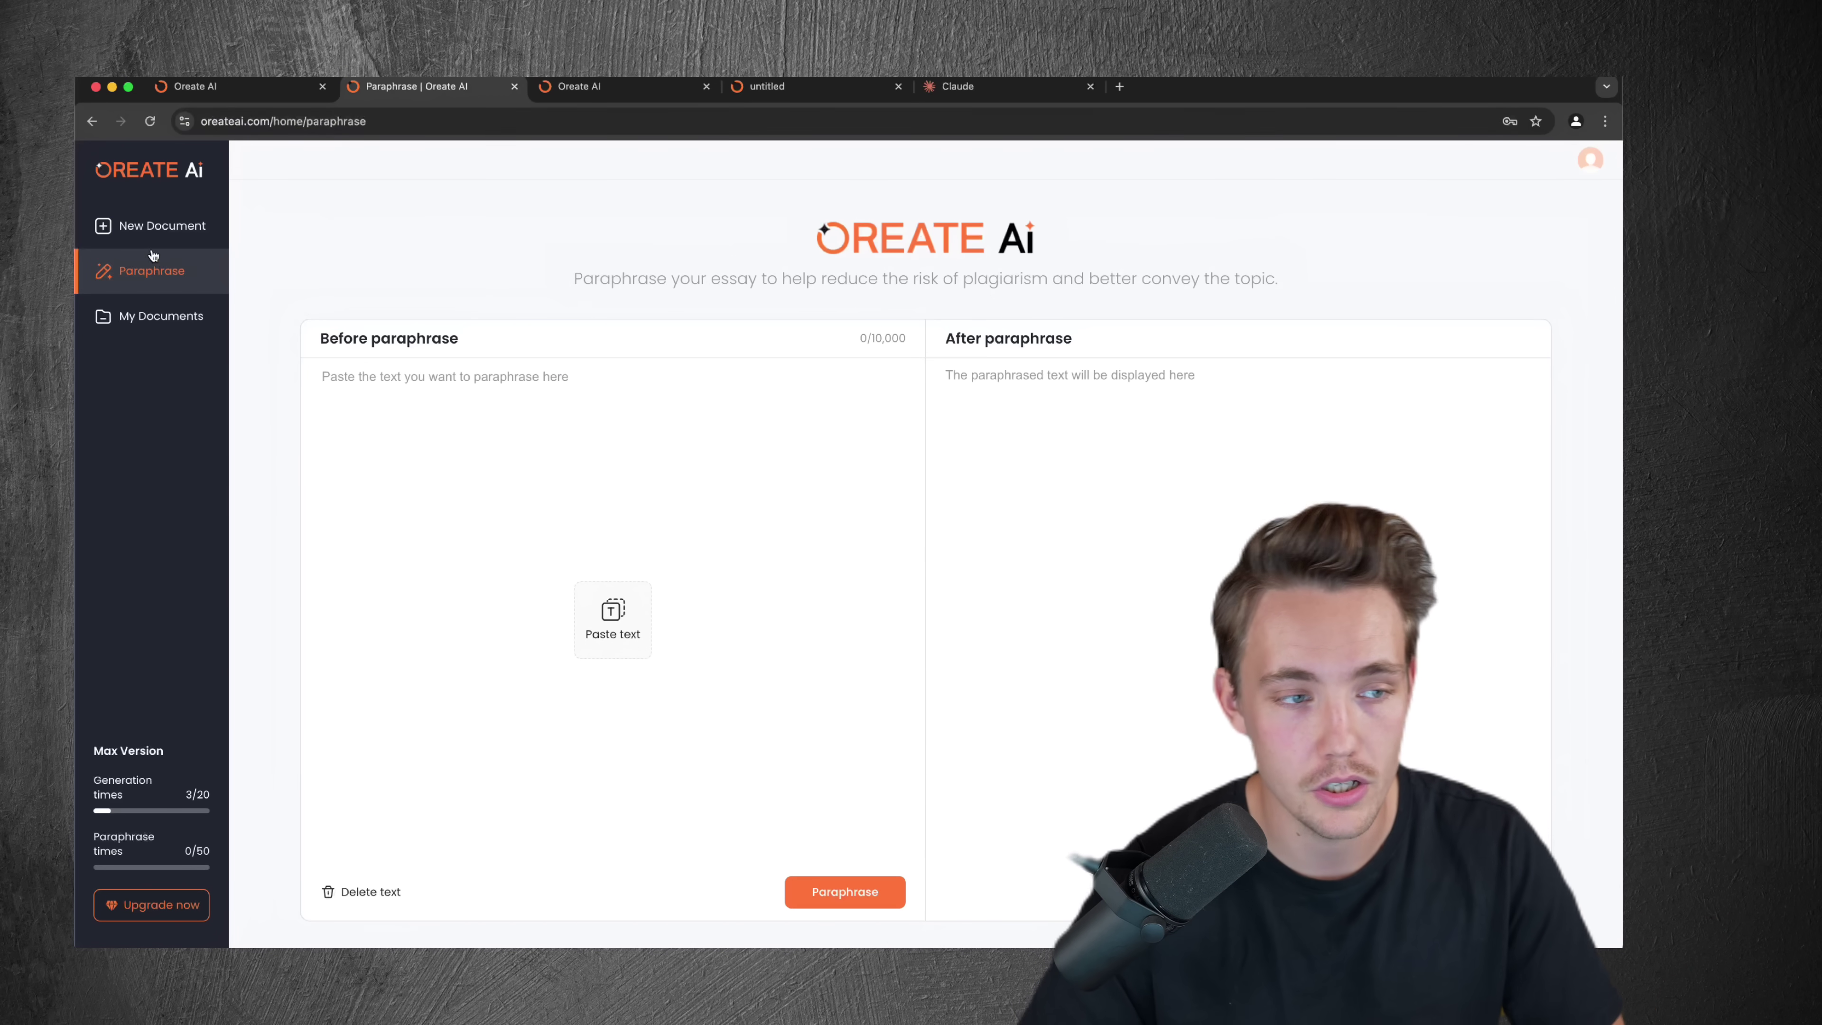
Create a new untitled document, browse the Oreate AI homepage, then return to the paraphrase tool.
left_click(153, 228)
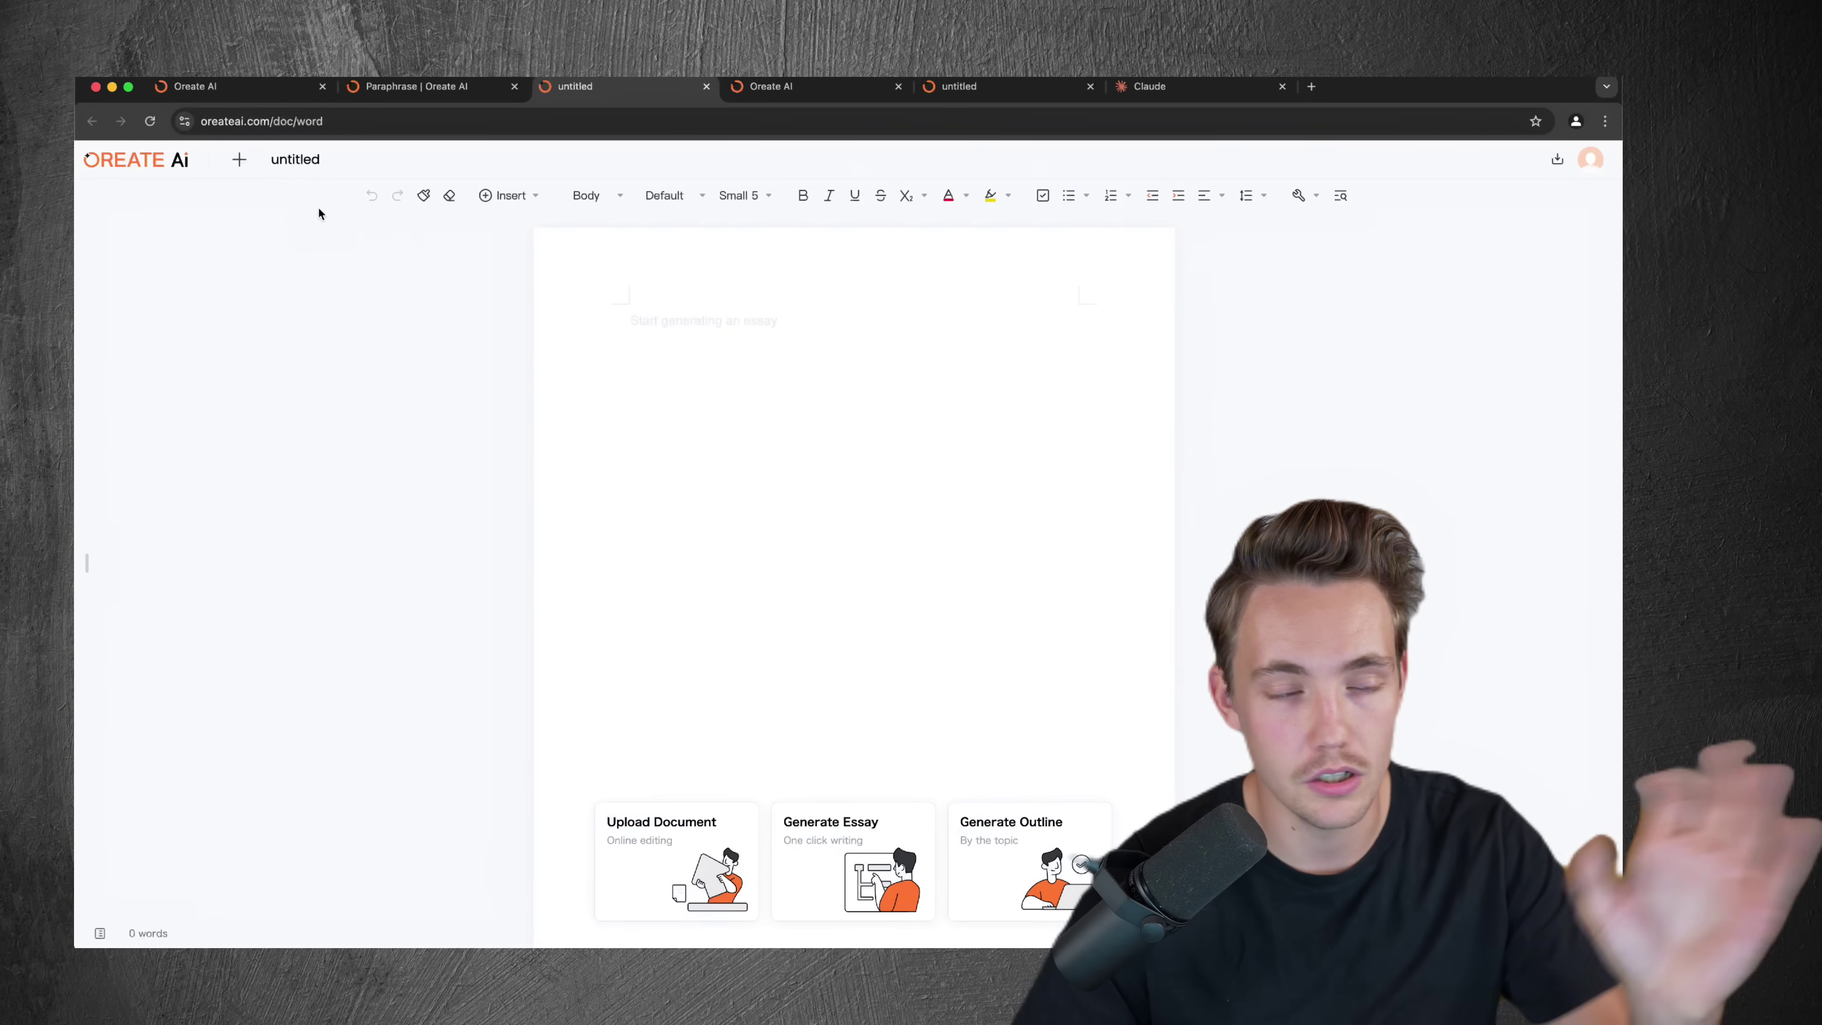
left_click(267, 95)
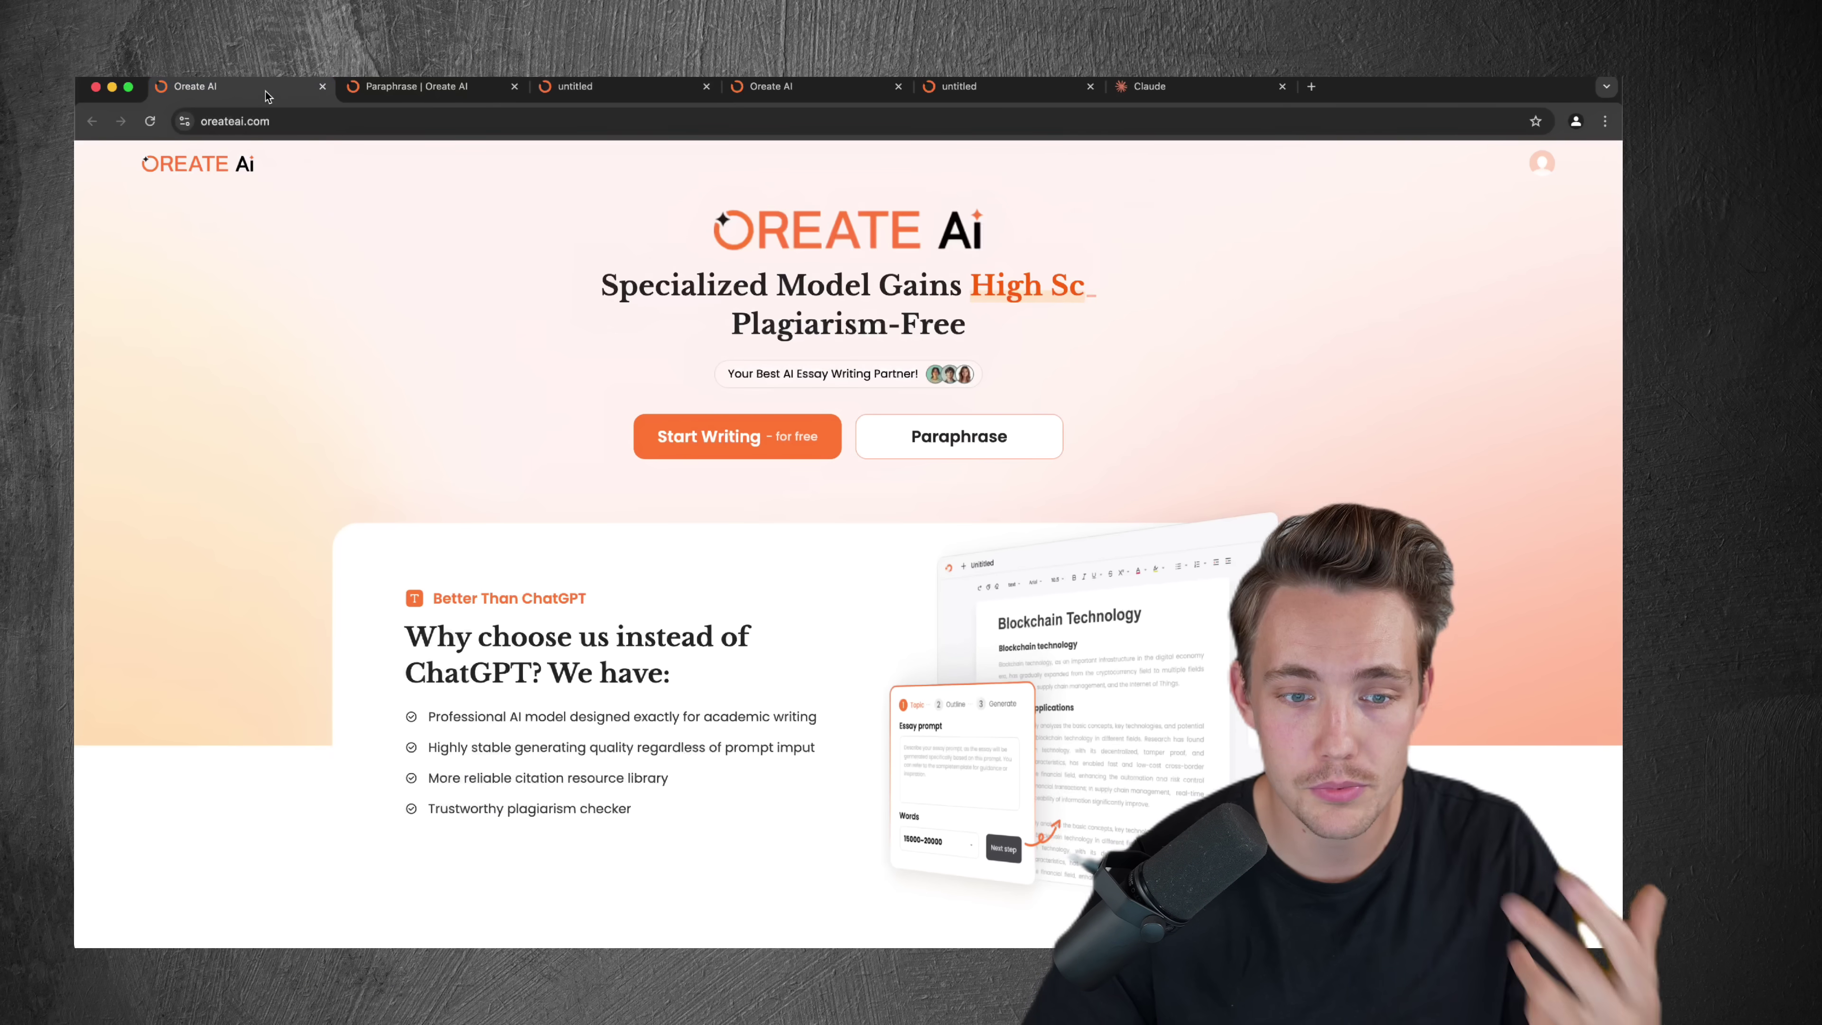
scroll(916, 491, "down", 1)
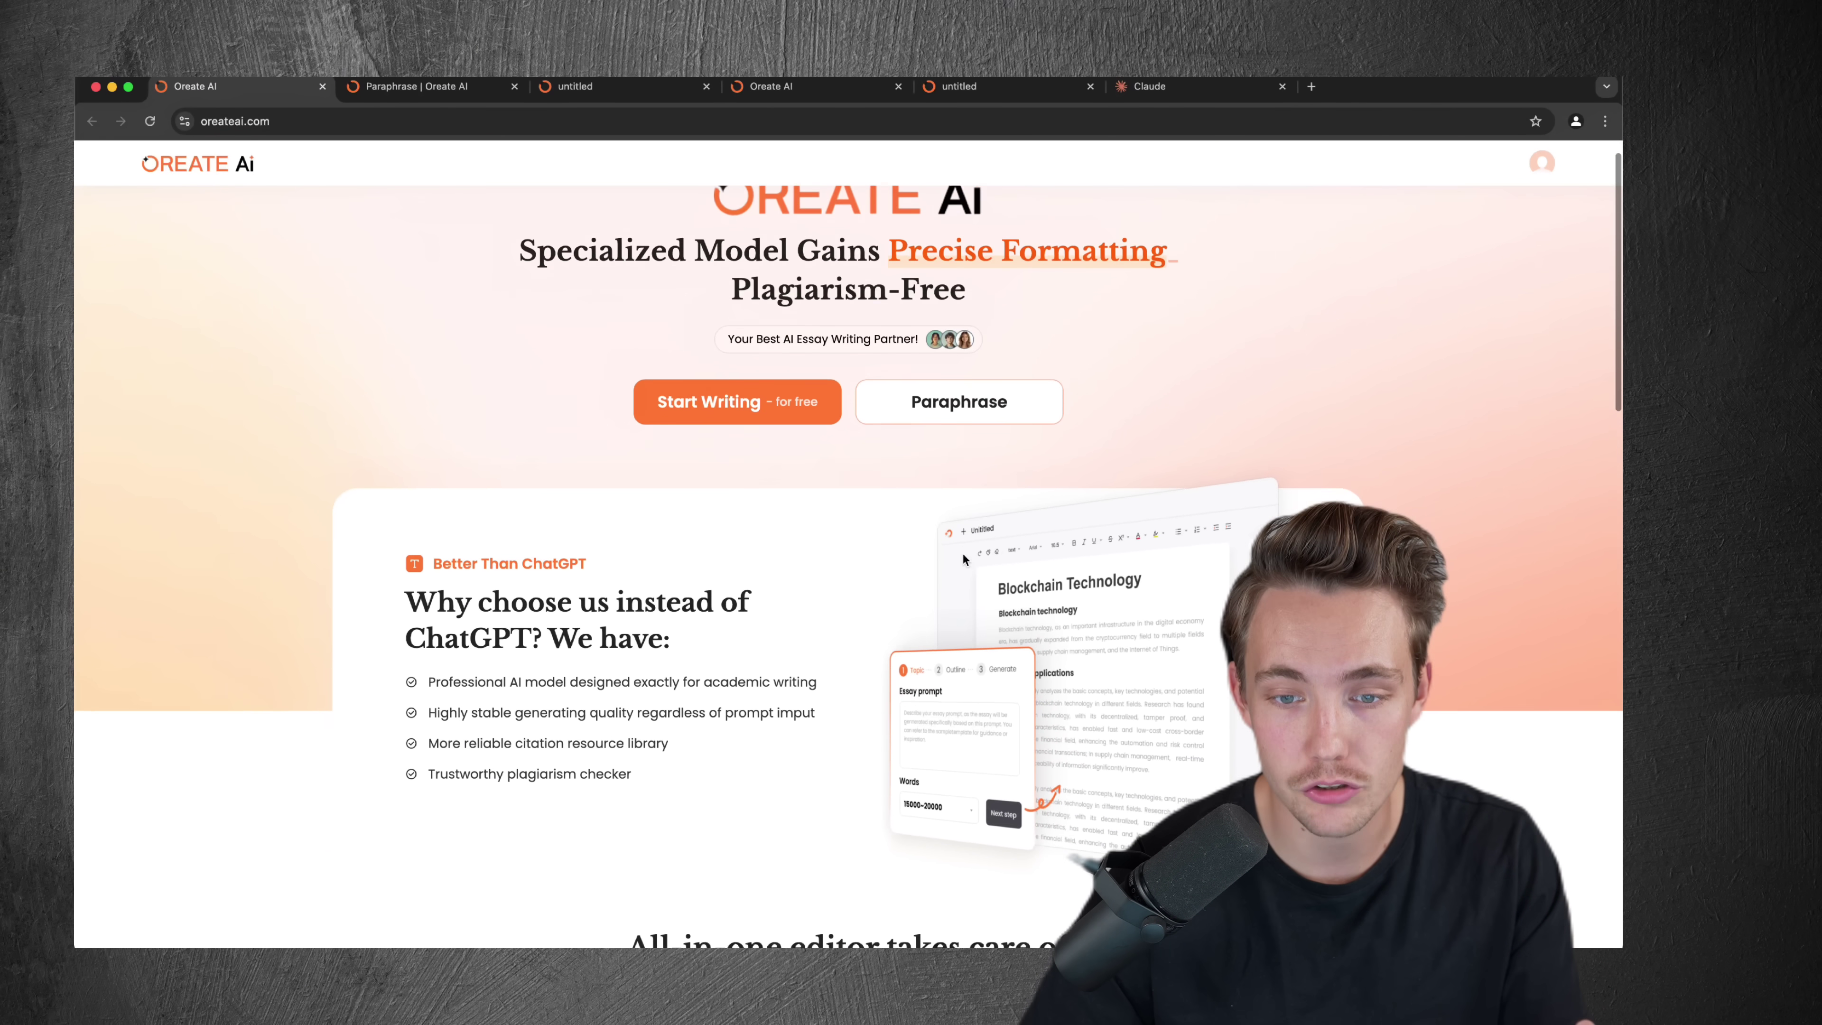
scroll(962, 555, "down", 5)
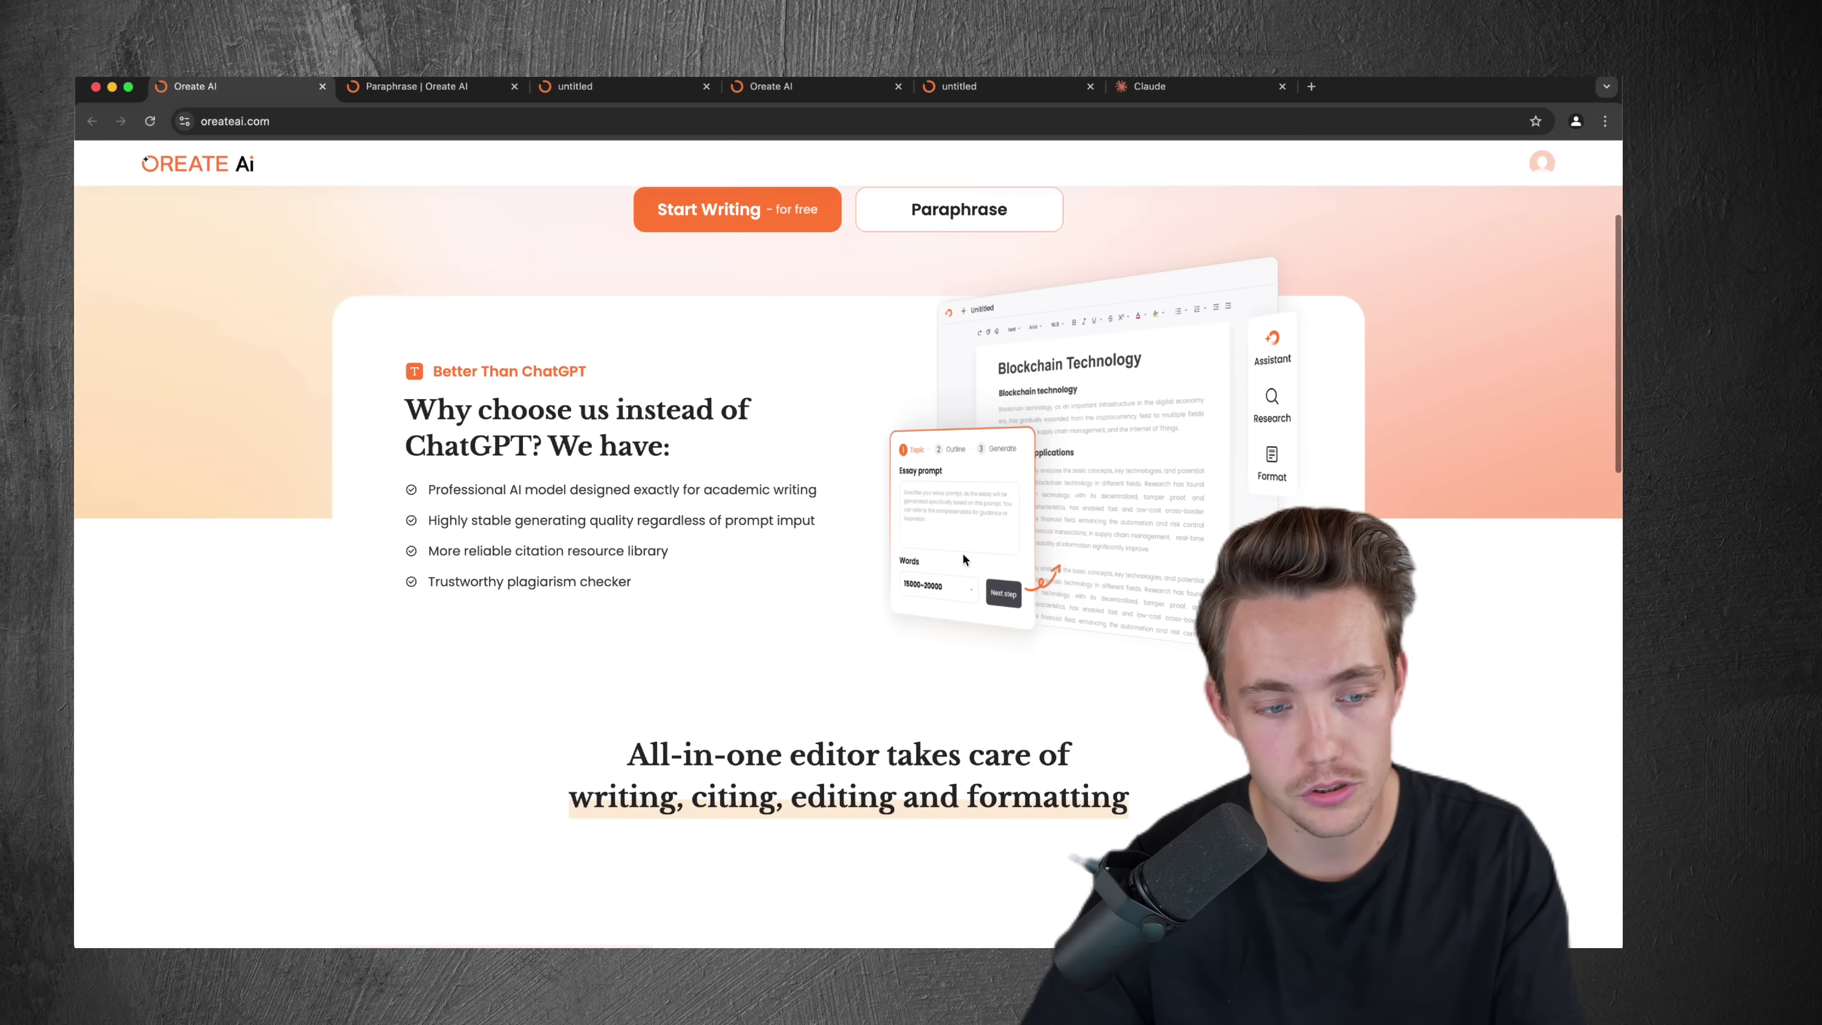
scroll(962, 554, "down", 8)
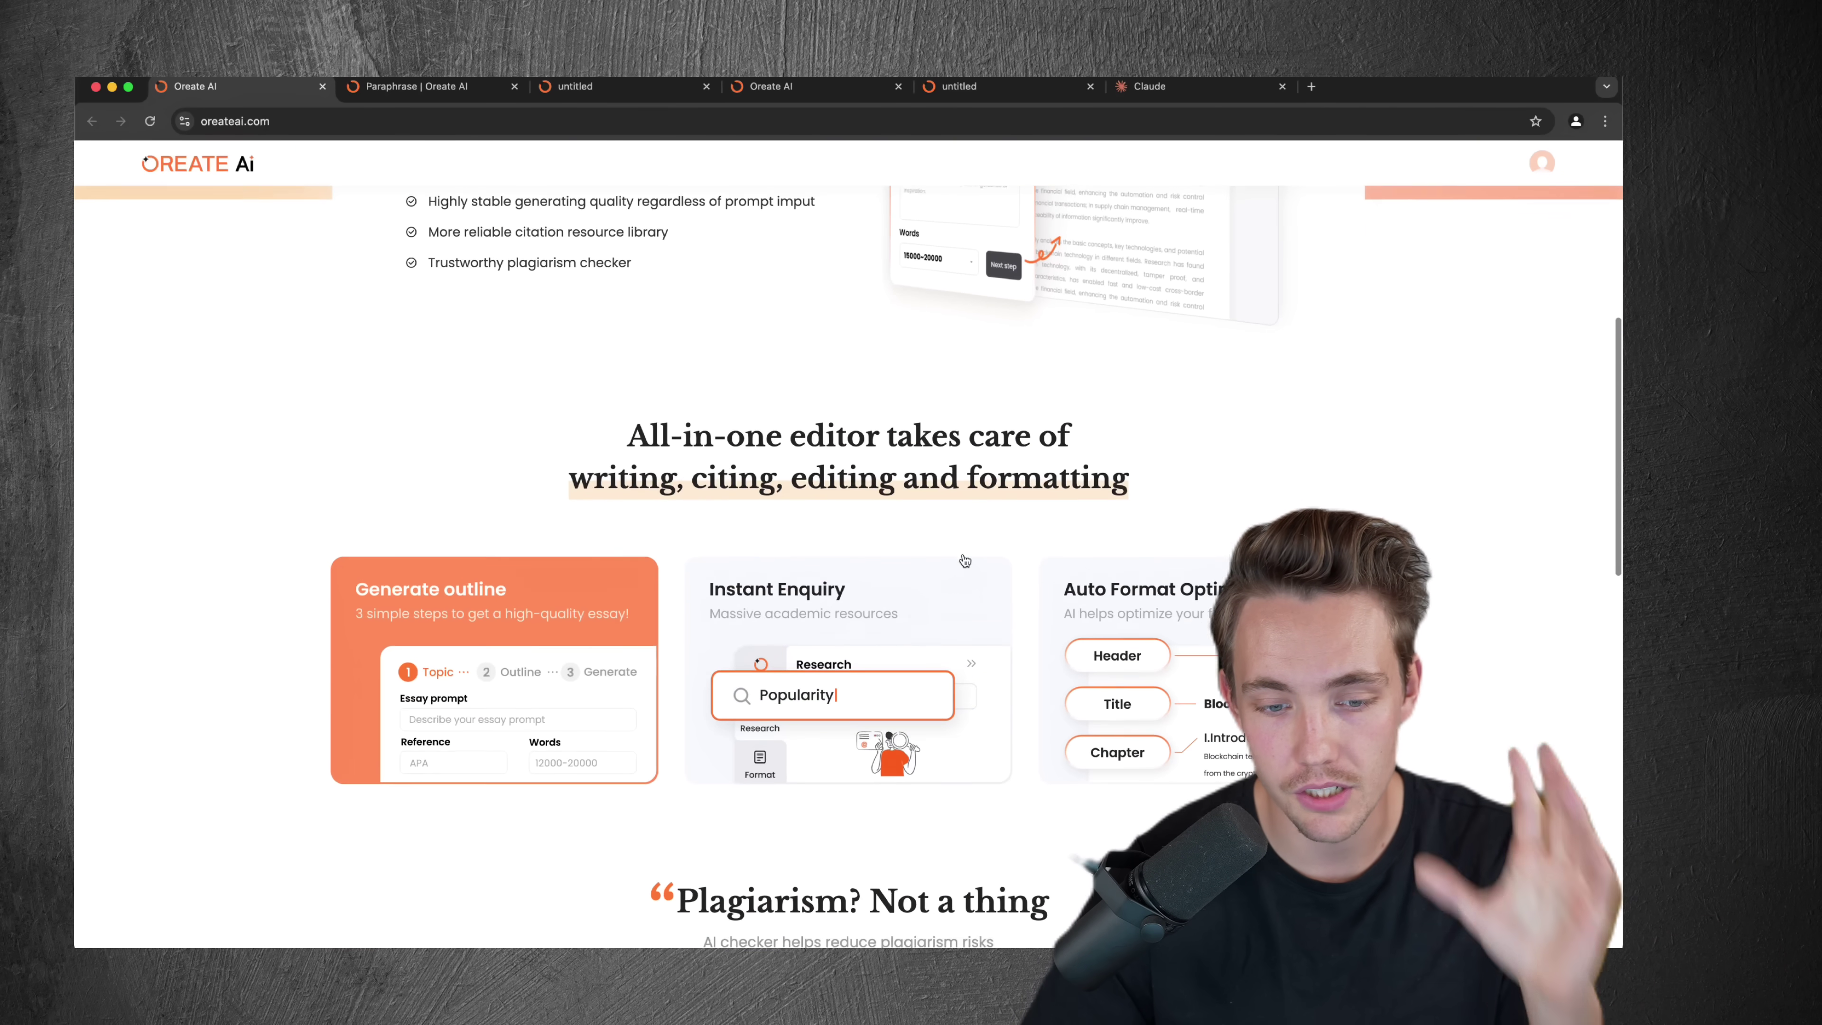
scroll(965, 560, "down", 5)
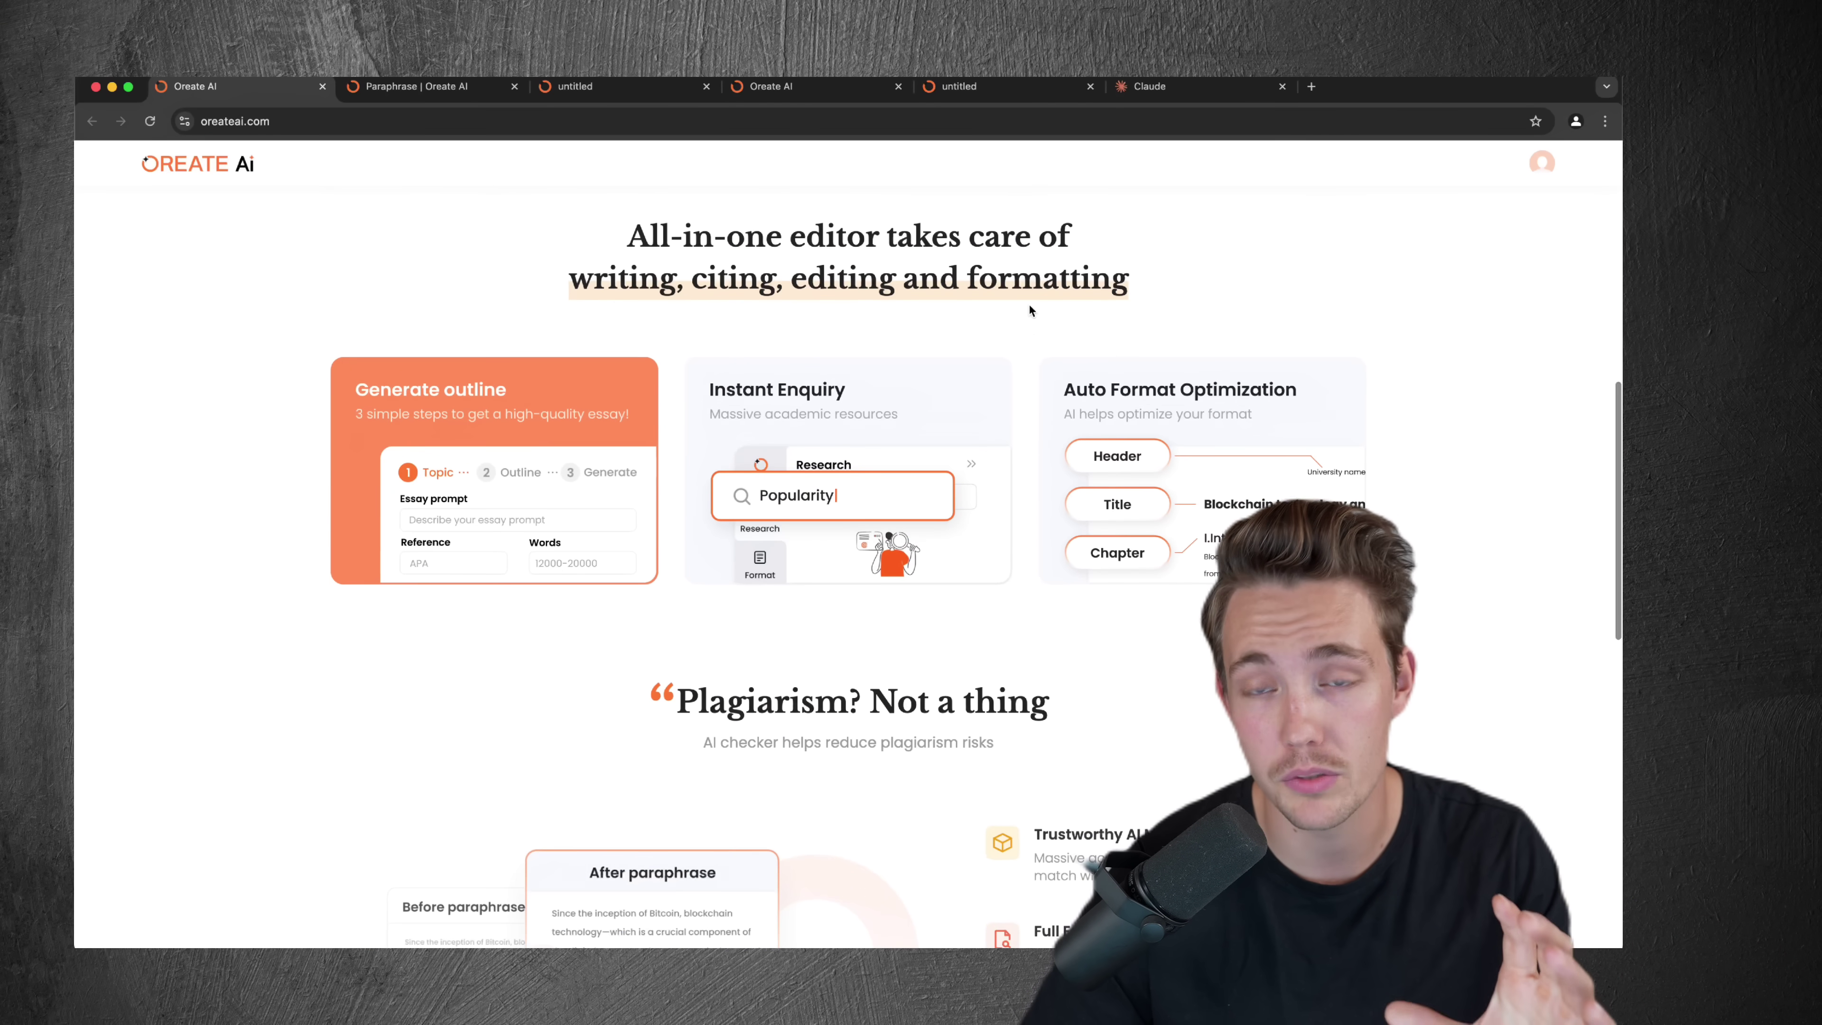
left_click(459, 89)
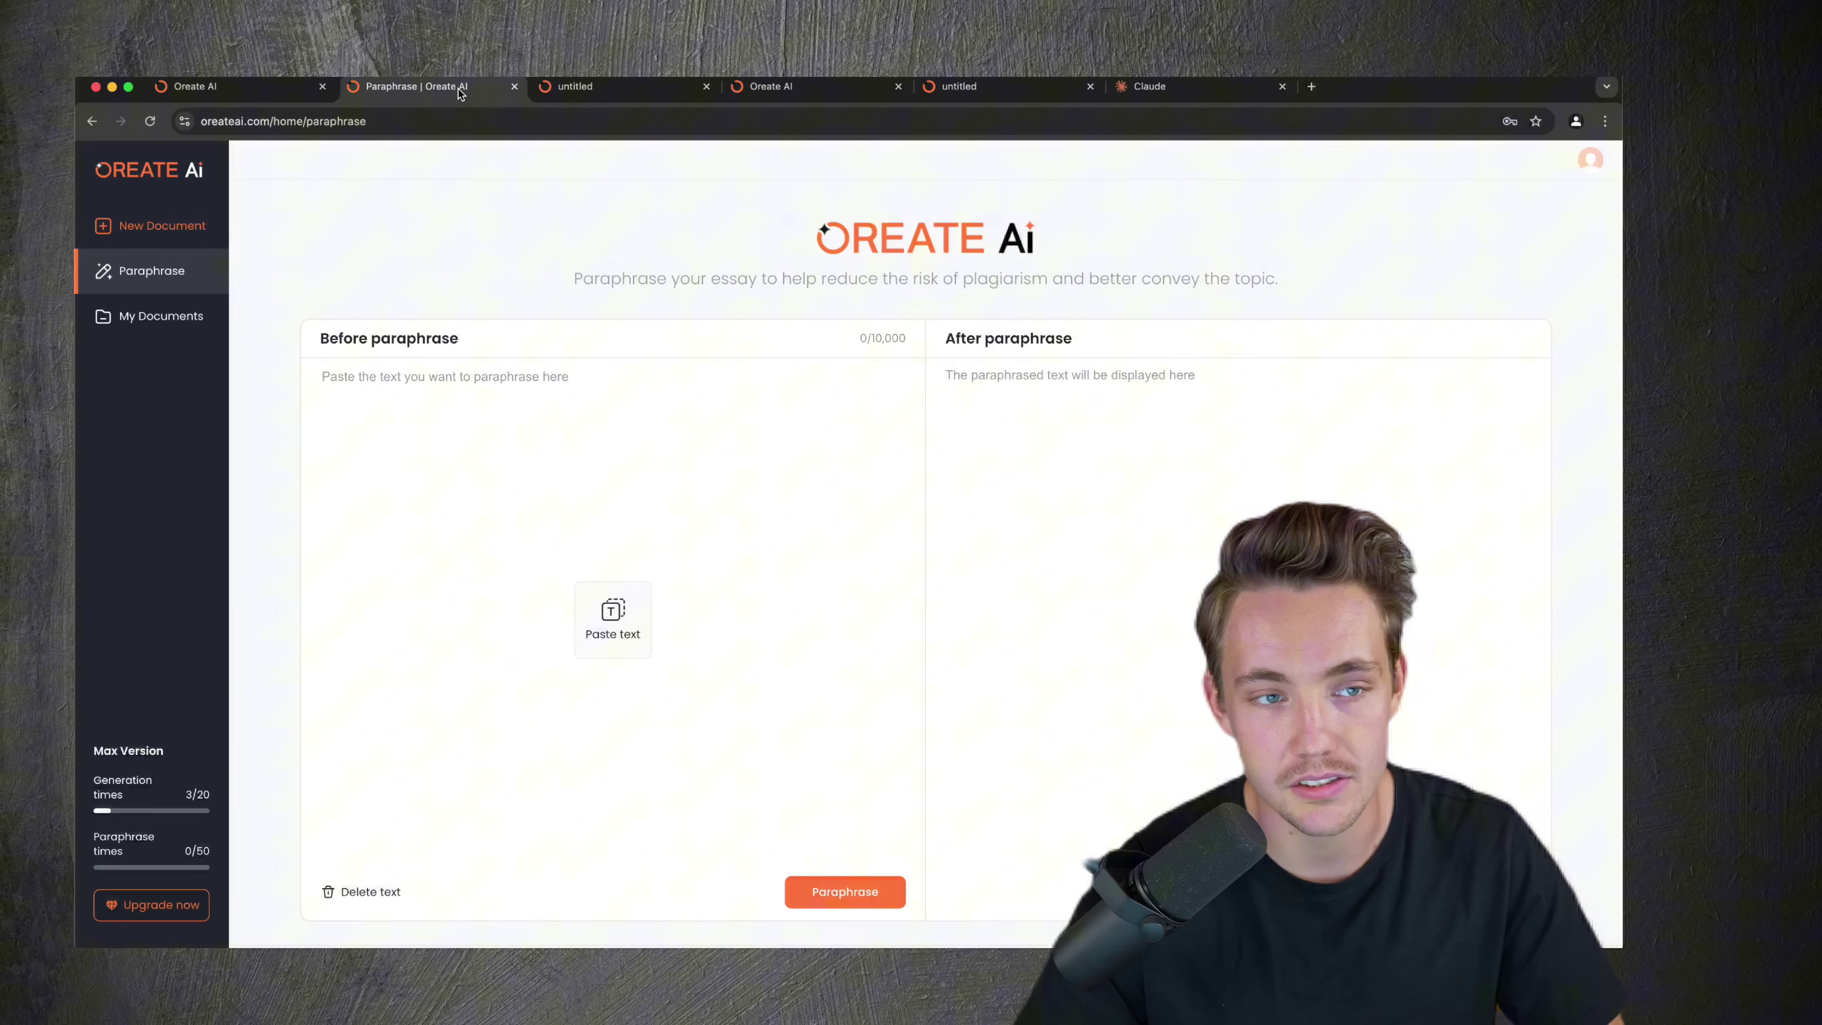
Go to the blank untitled document and pick Generate Outline.
left_click(608, 88)
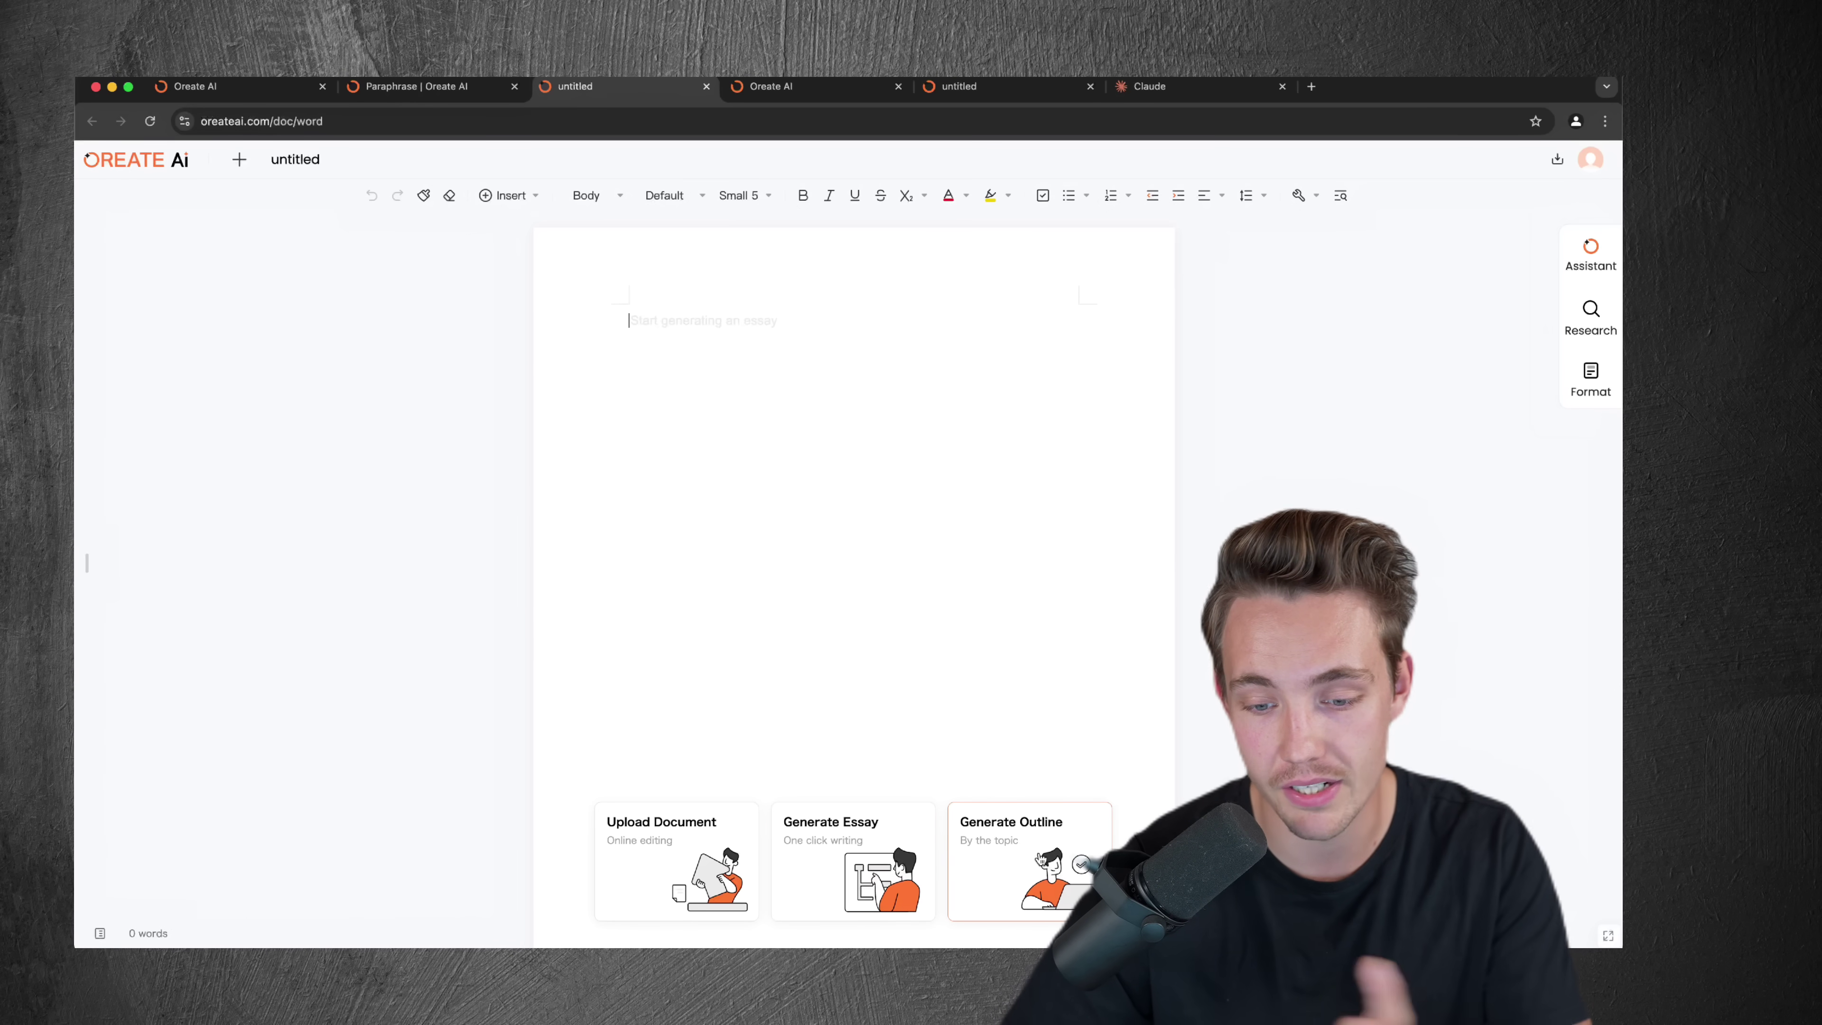
left_click(1026, 854)
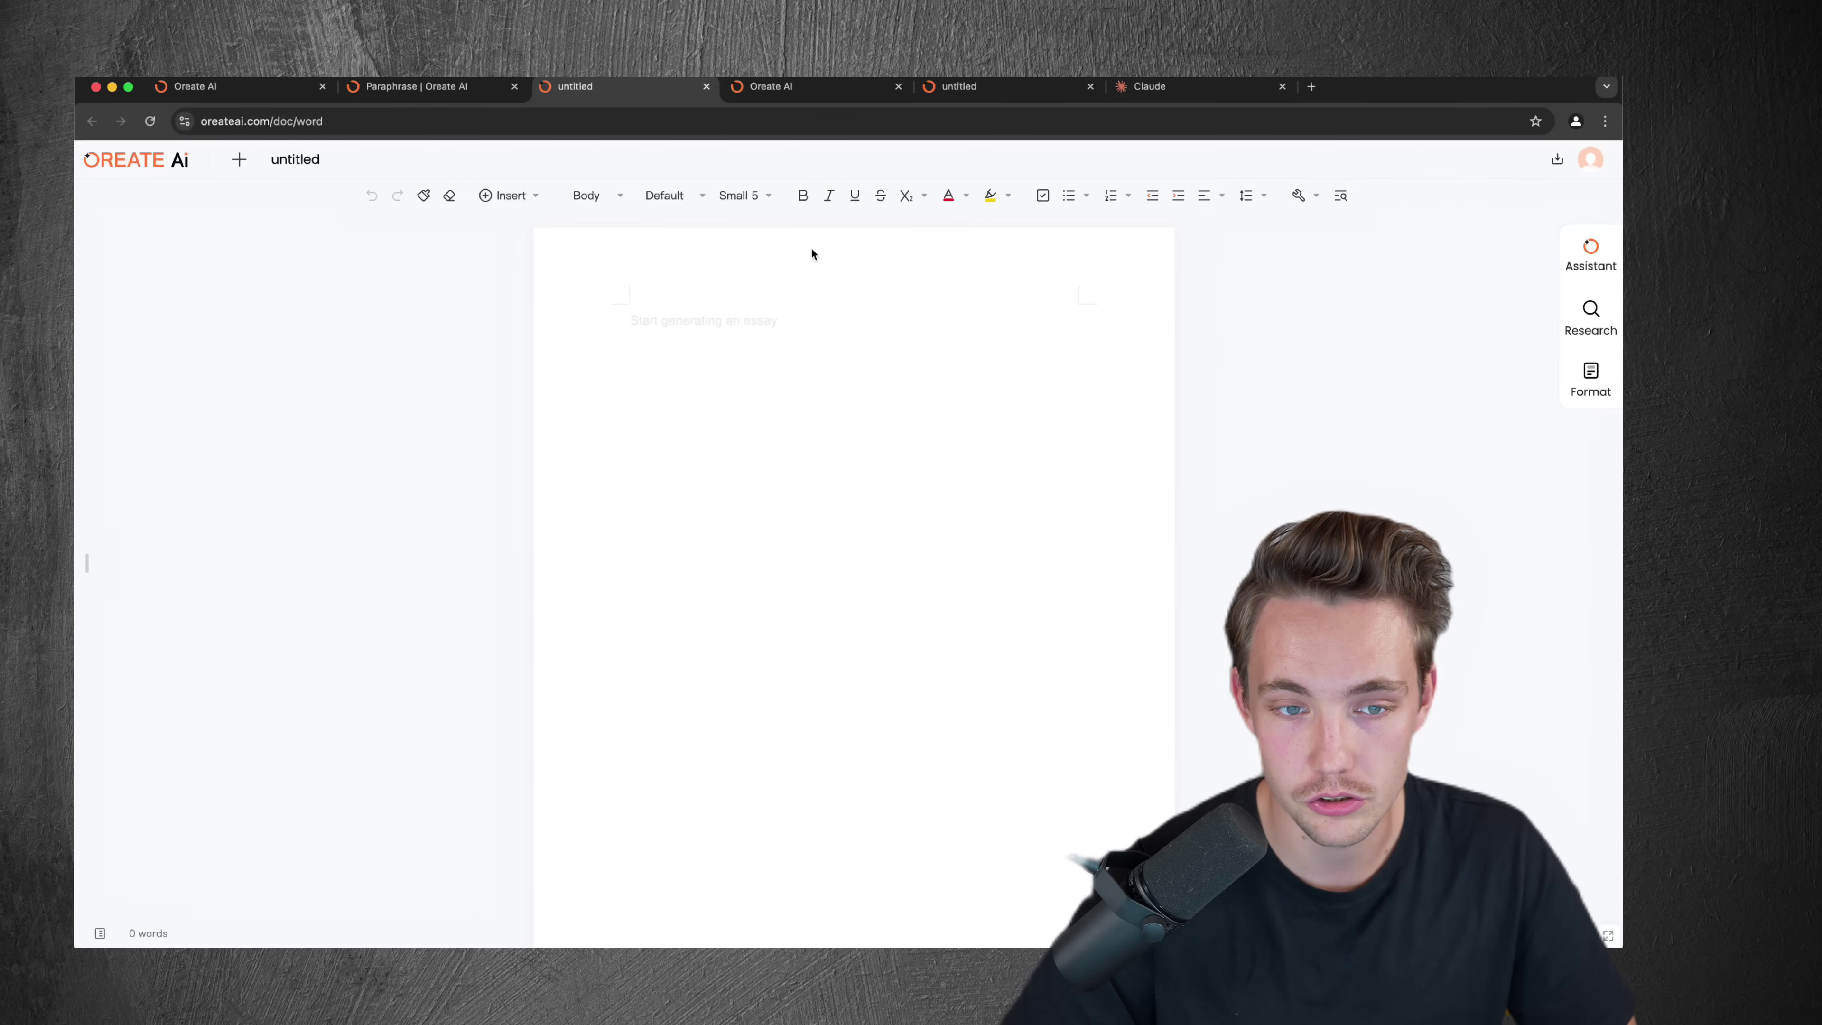
Request an outline for the Mars orbital-rocket essay prompt with APA references and 3000-7000 words.
left_click(747, 323)
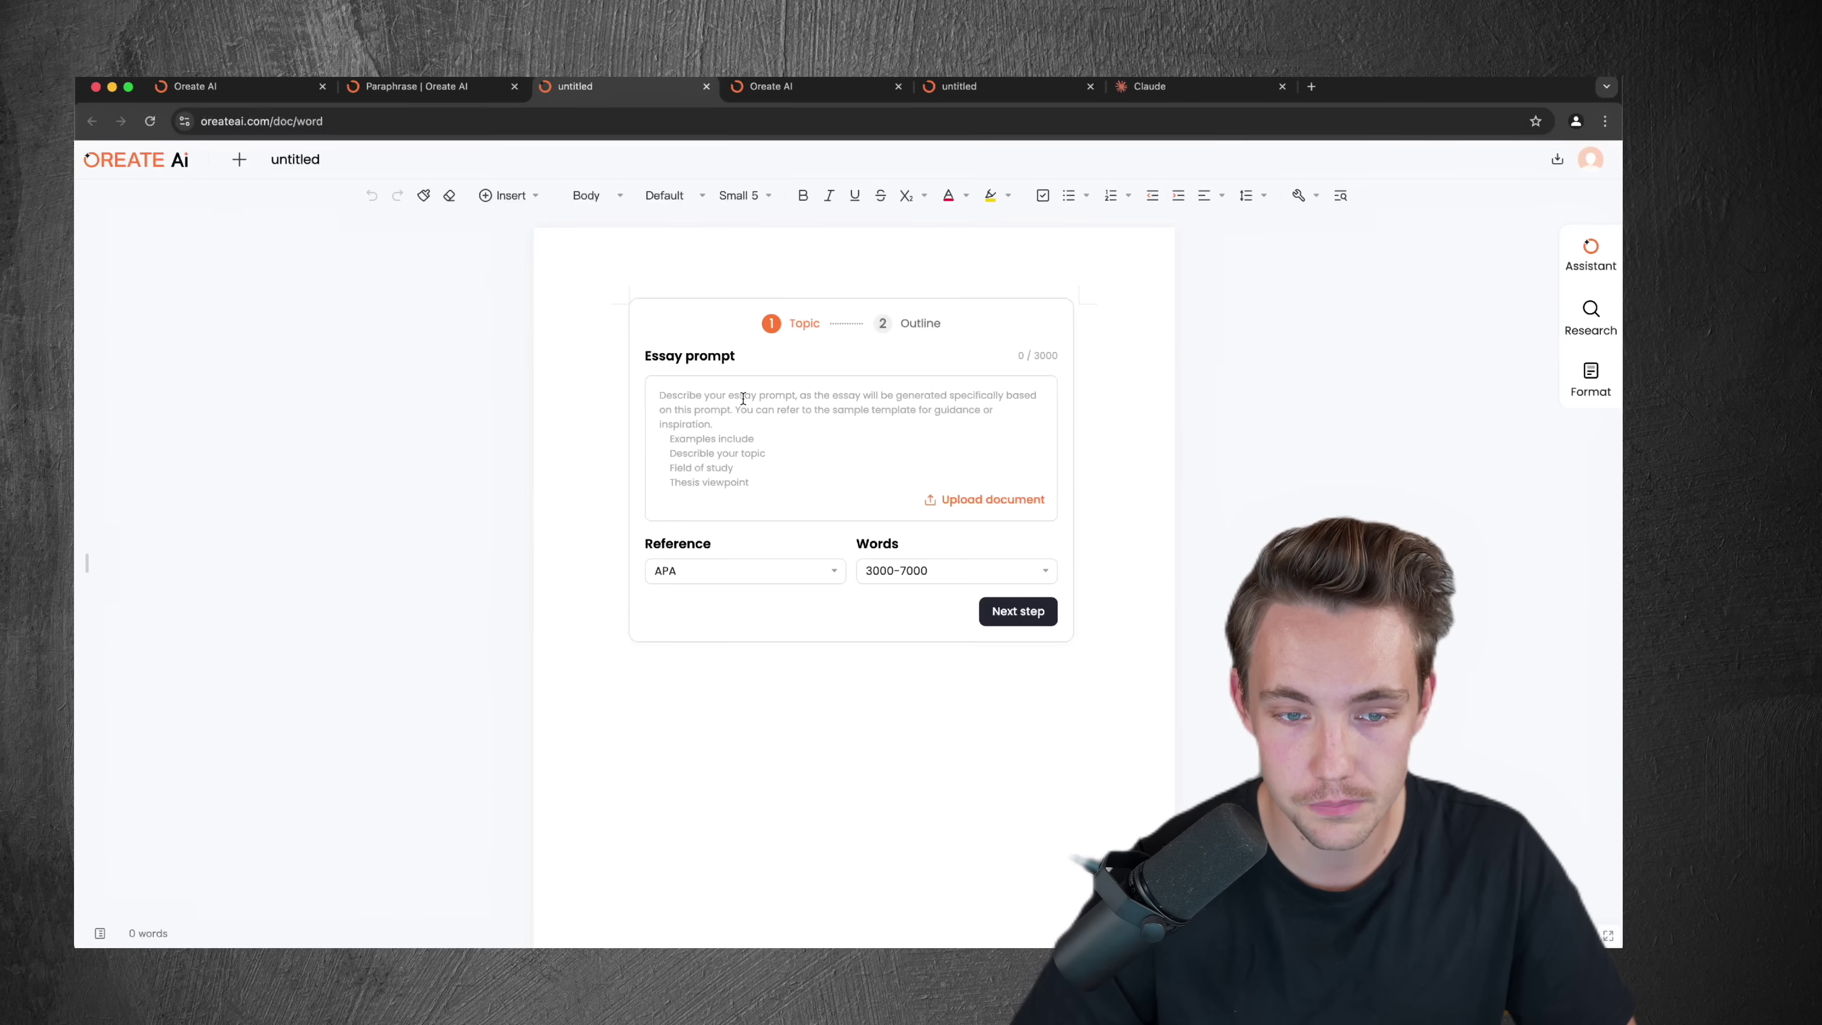
left_click(721, 570)
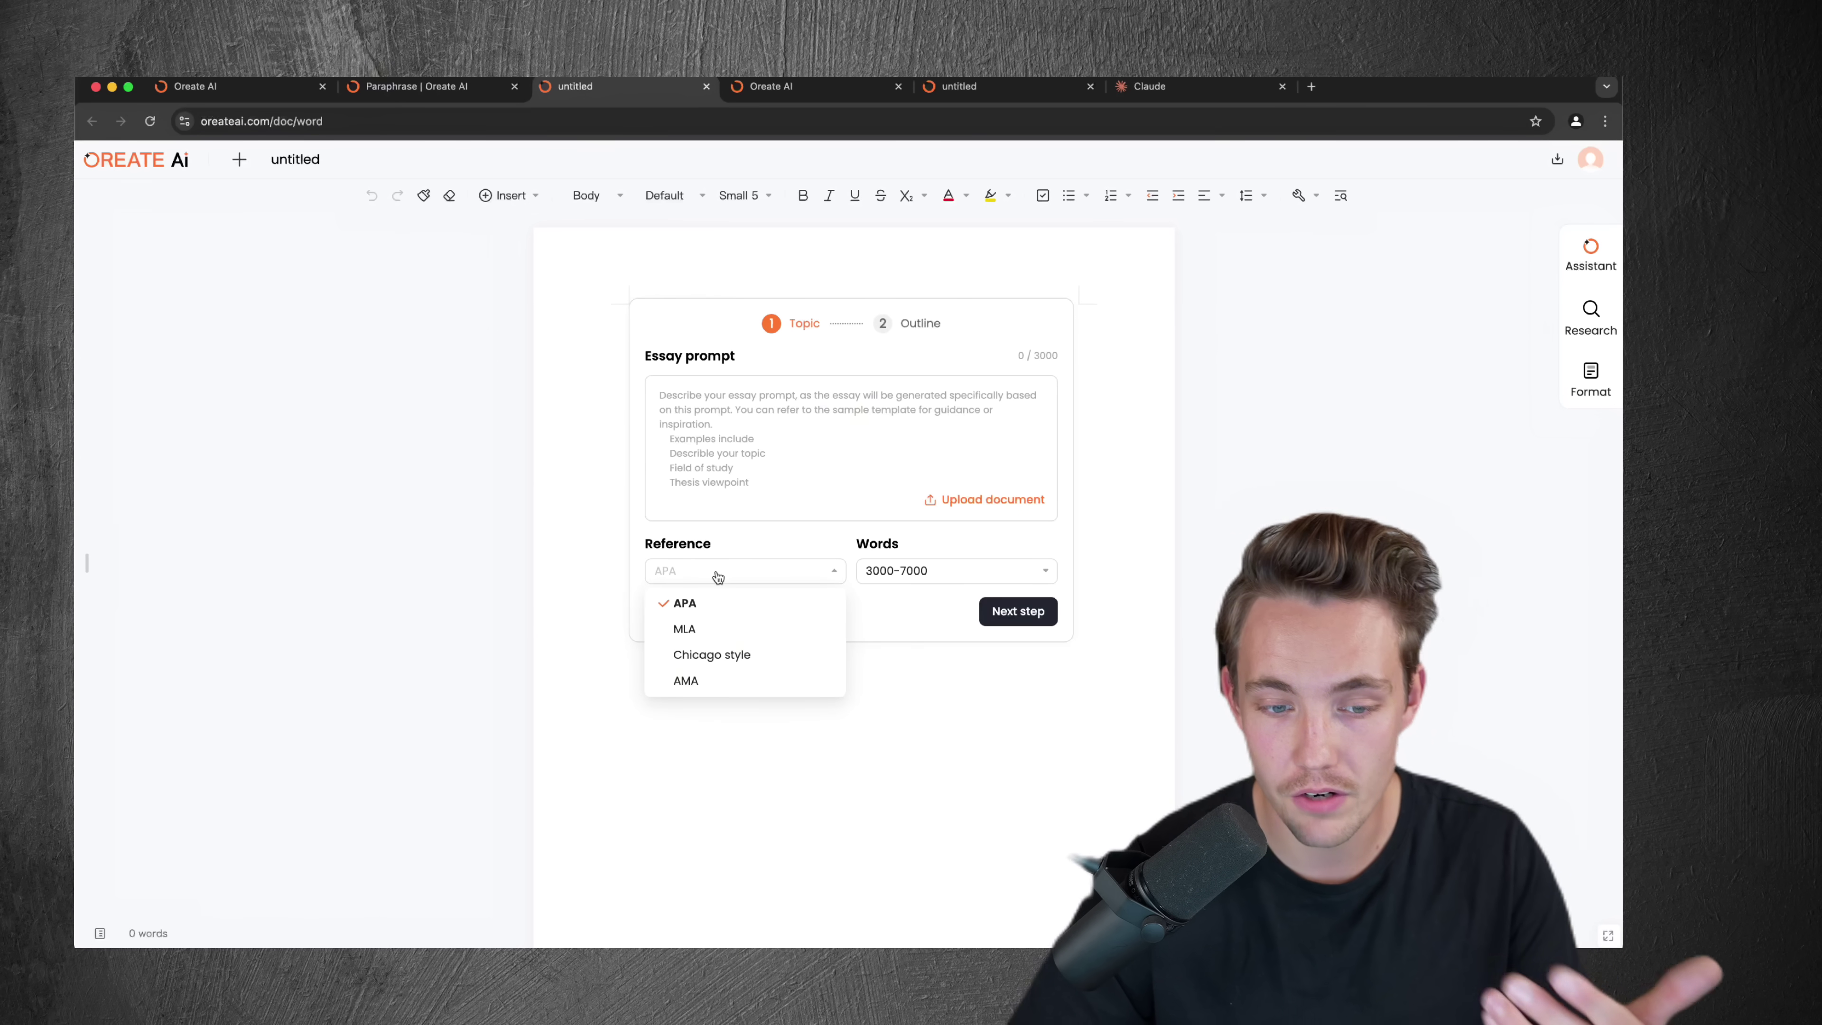
left_click(932, 572)
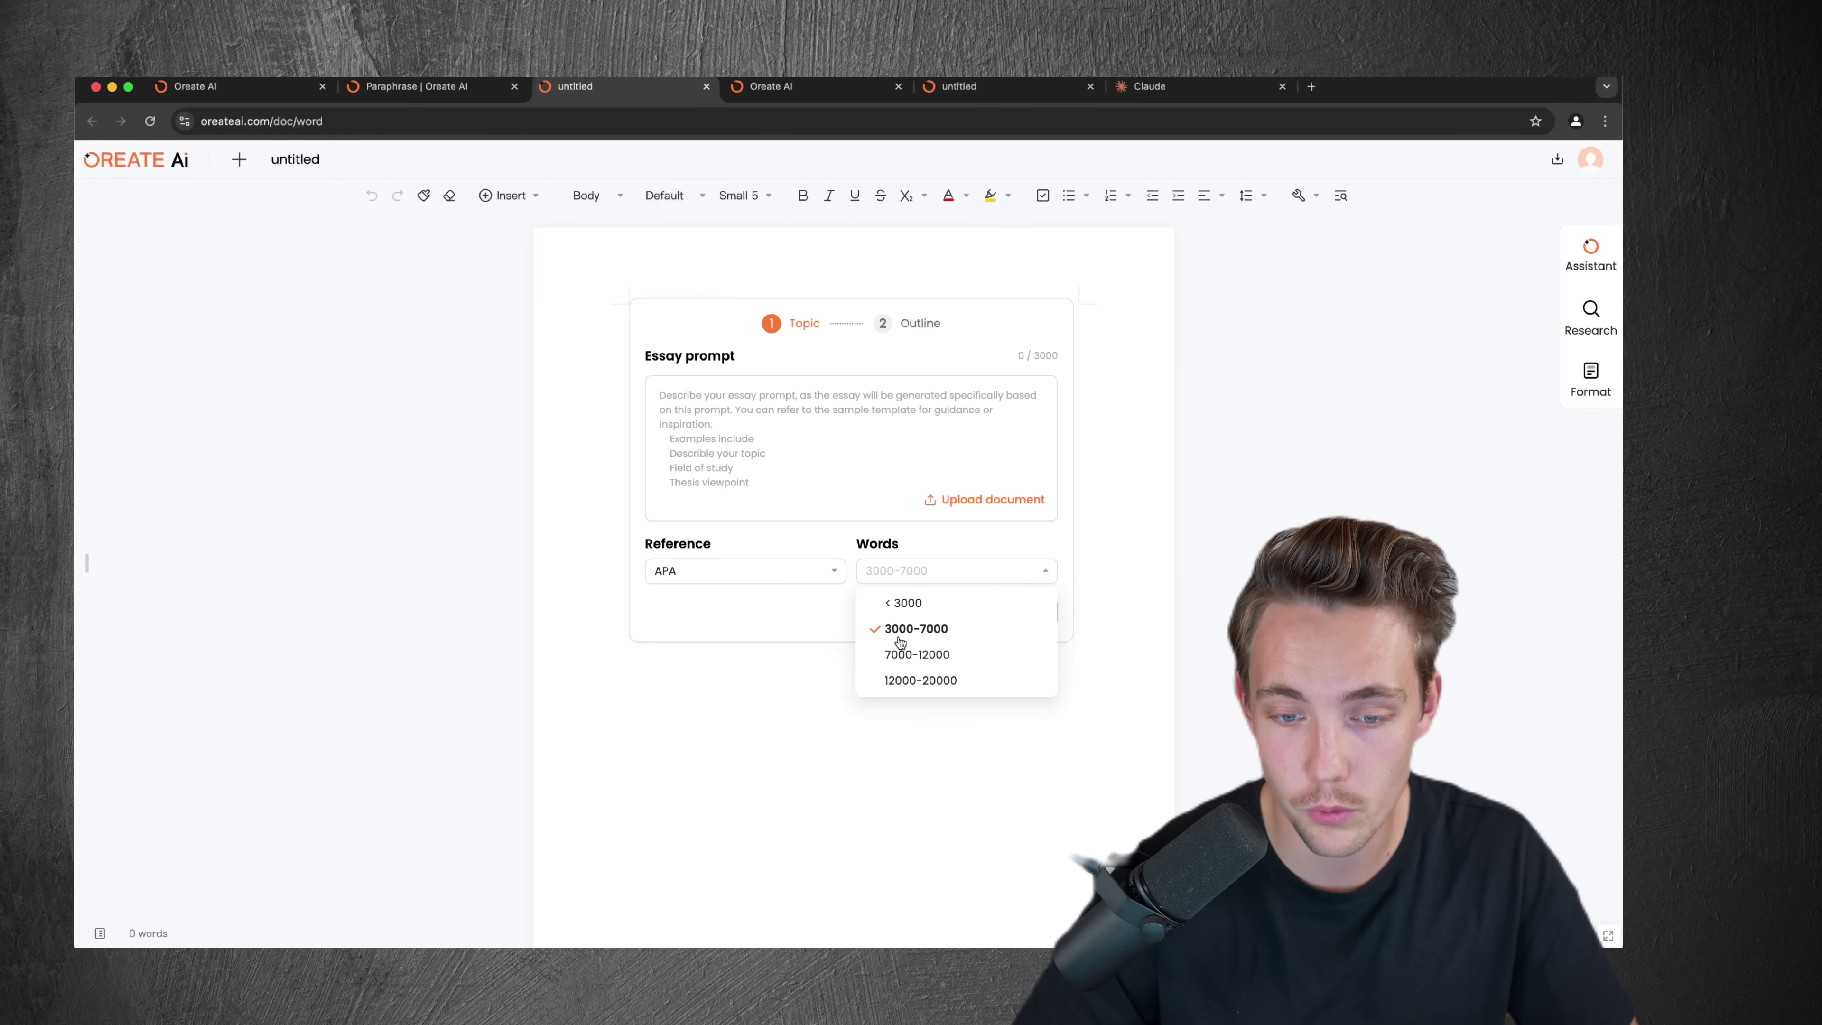
left_click(925, 629)
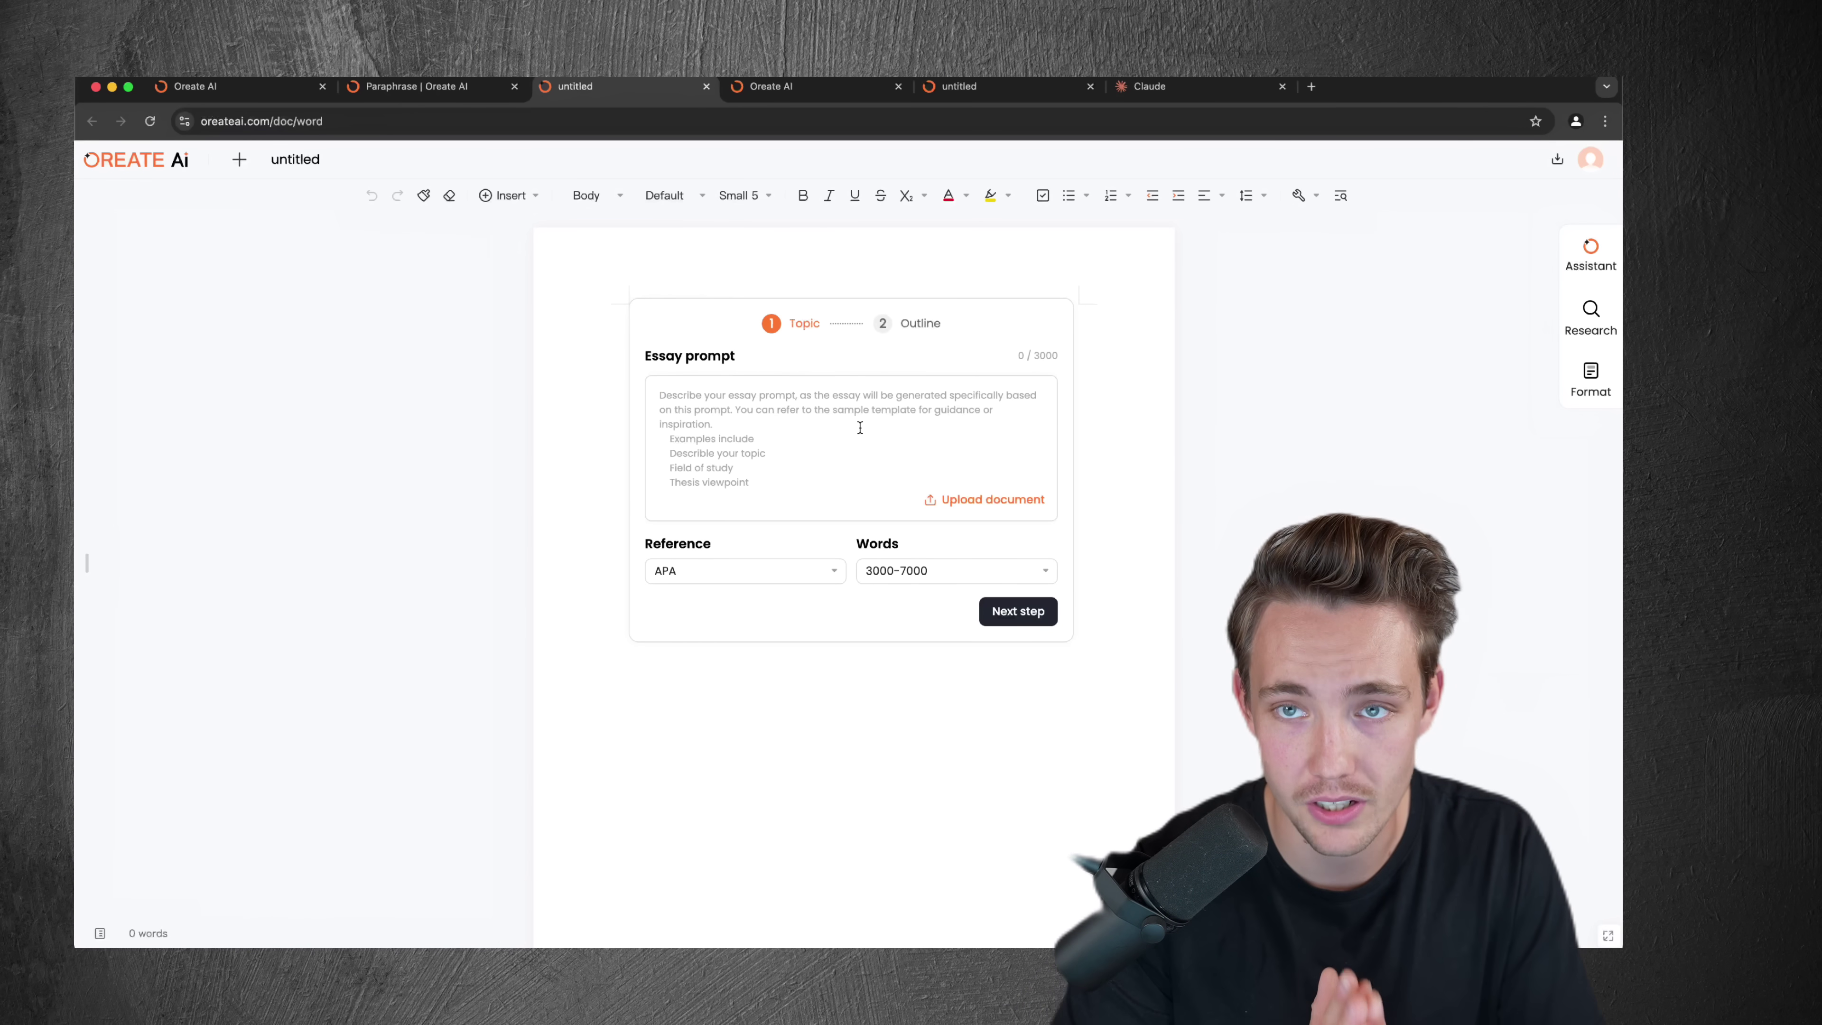
type("create an essay about mars and how to build rockets that can go to orbit from earth.")
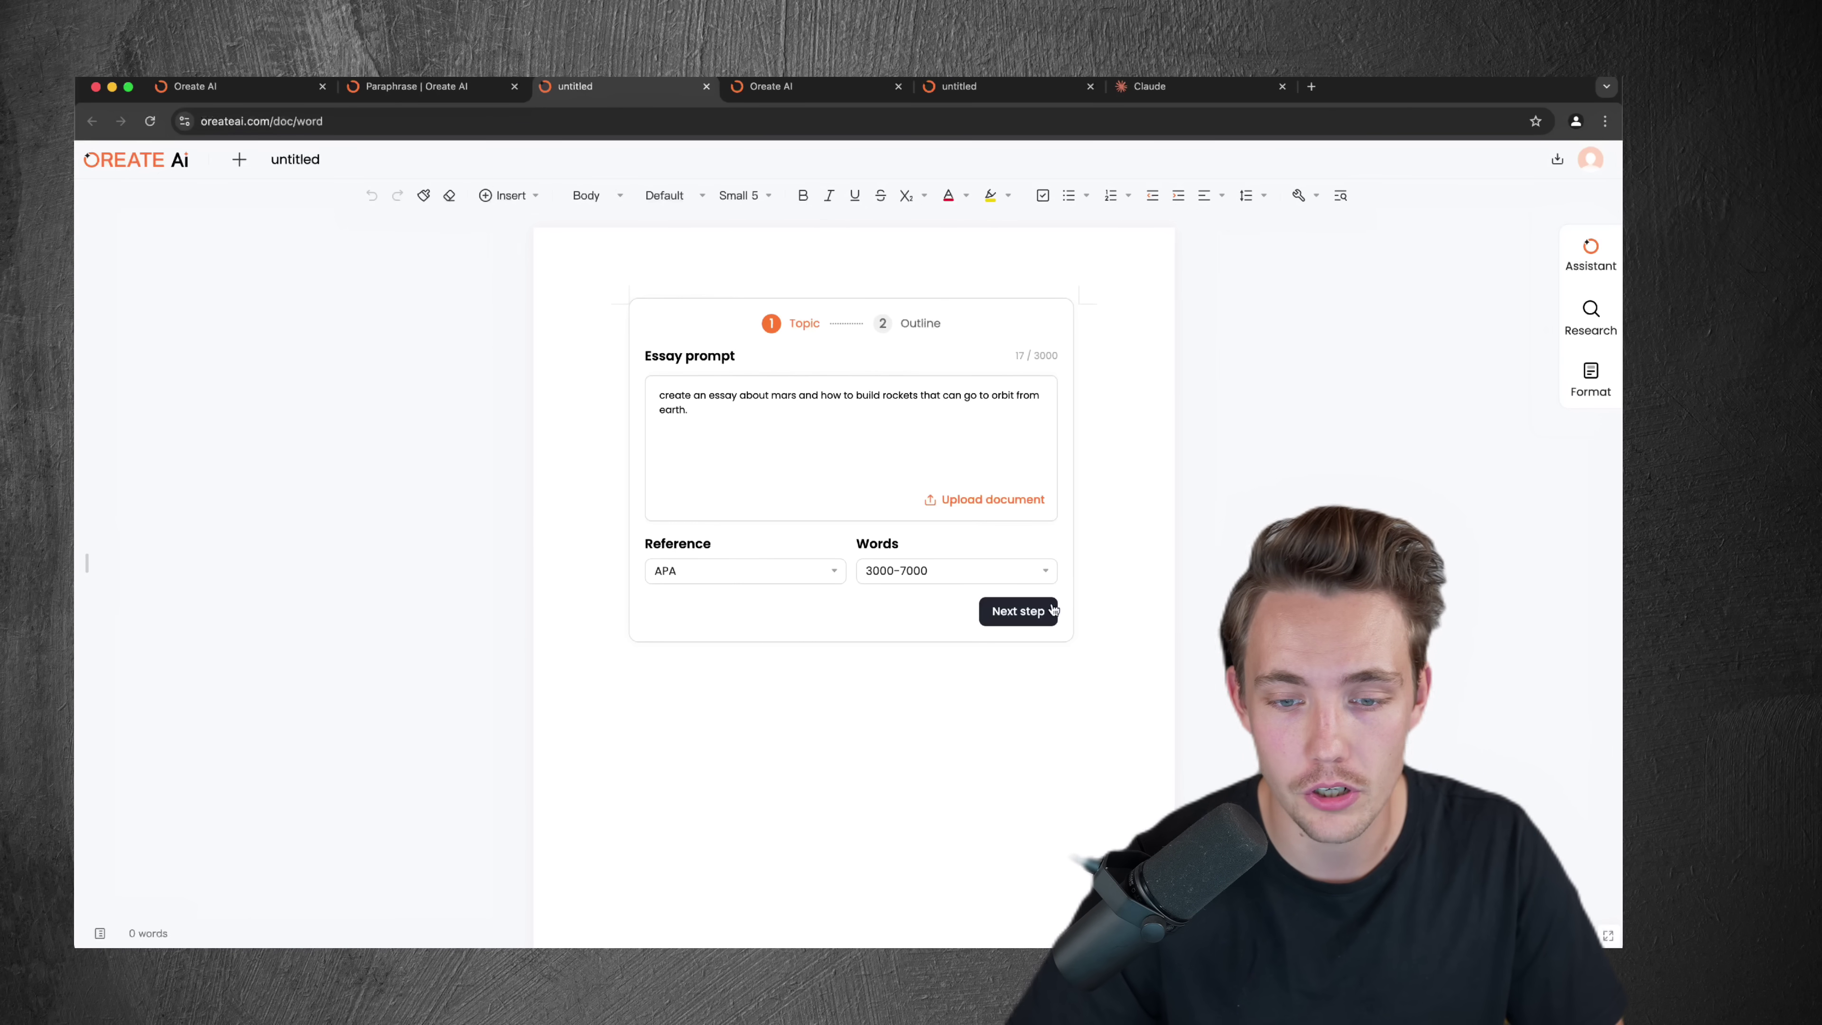
left_click(781, 571)
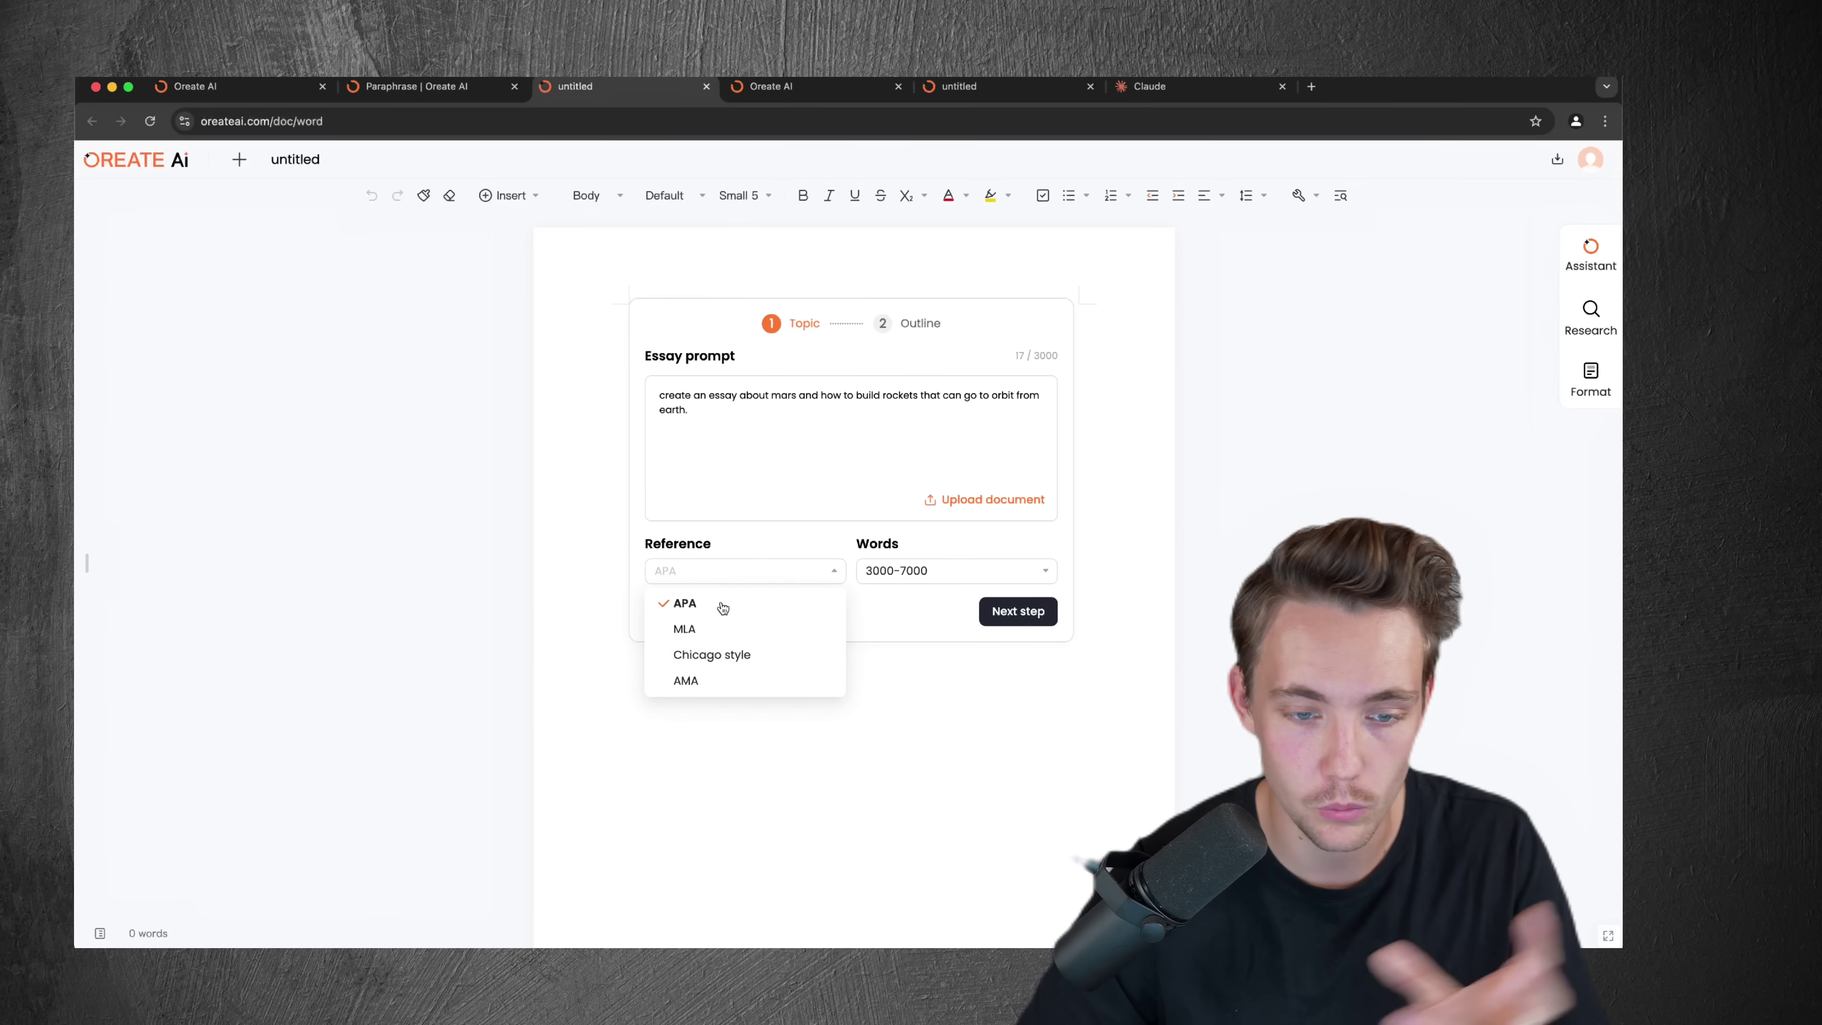
left_click(951, 569)
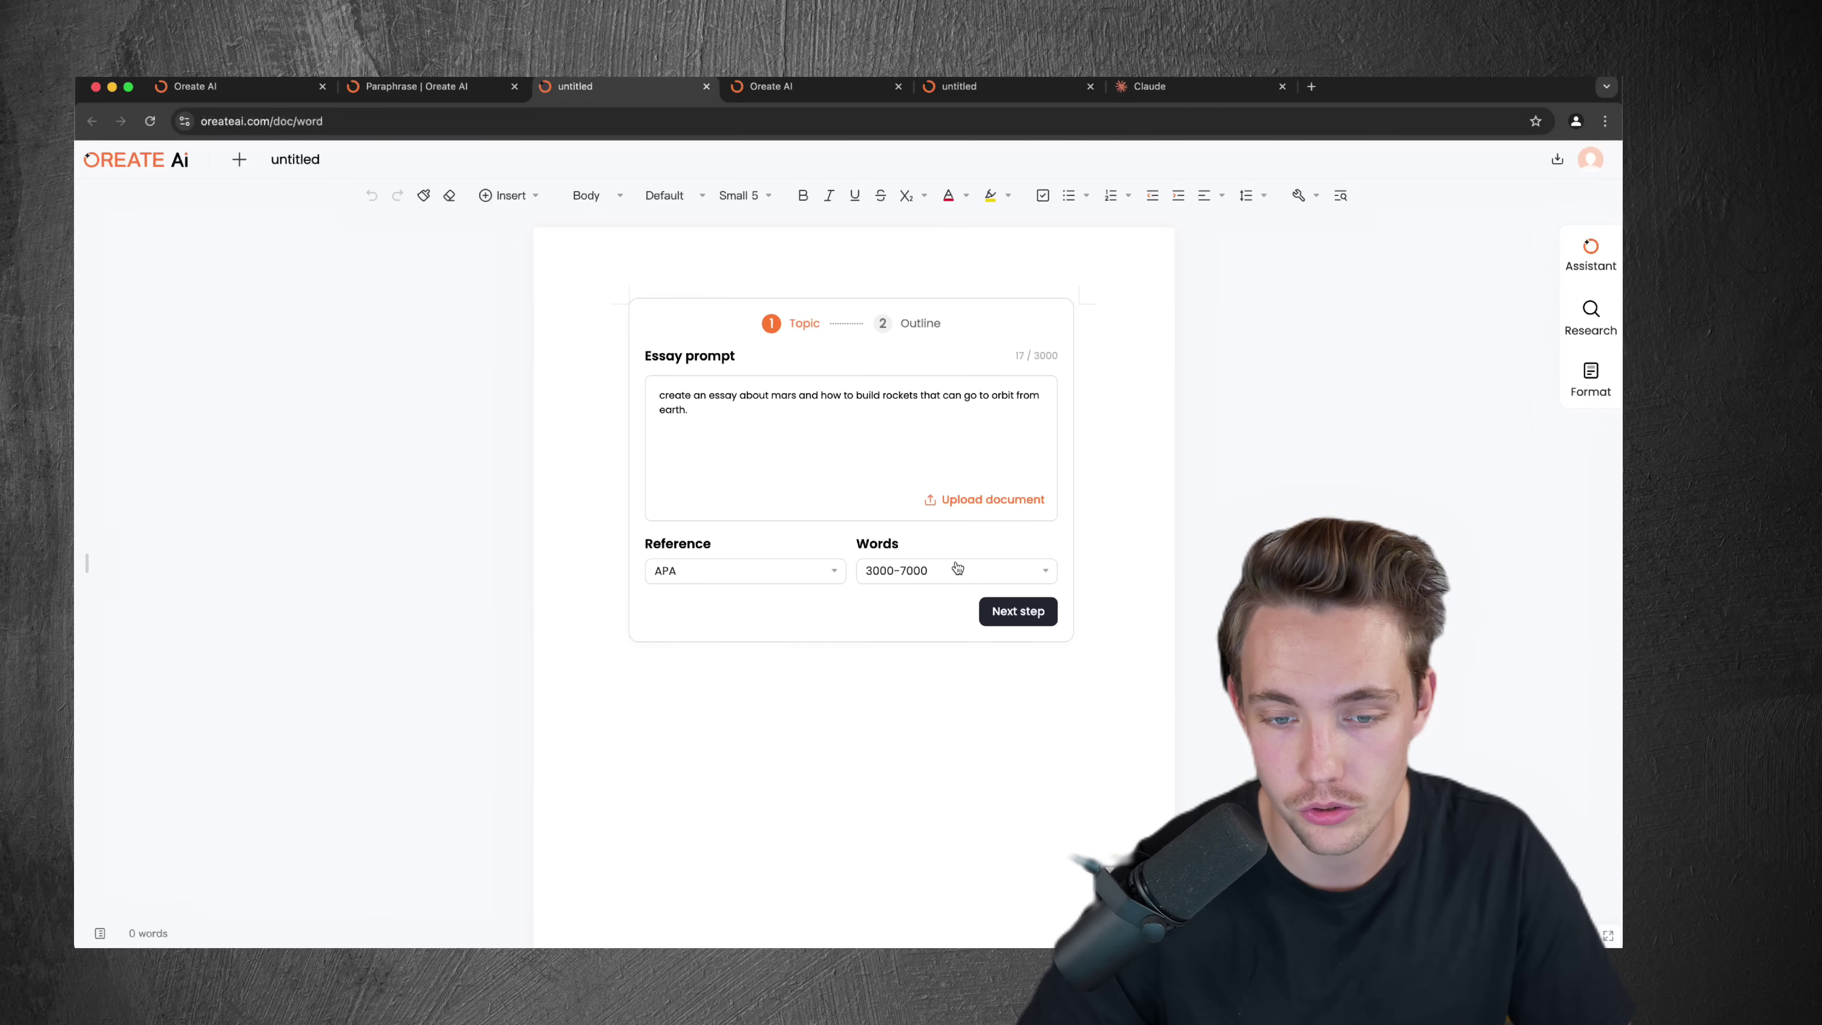
left_click(952, 569)
left_click(1019, 612)
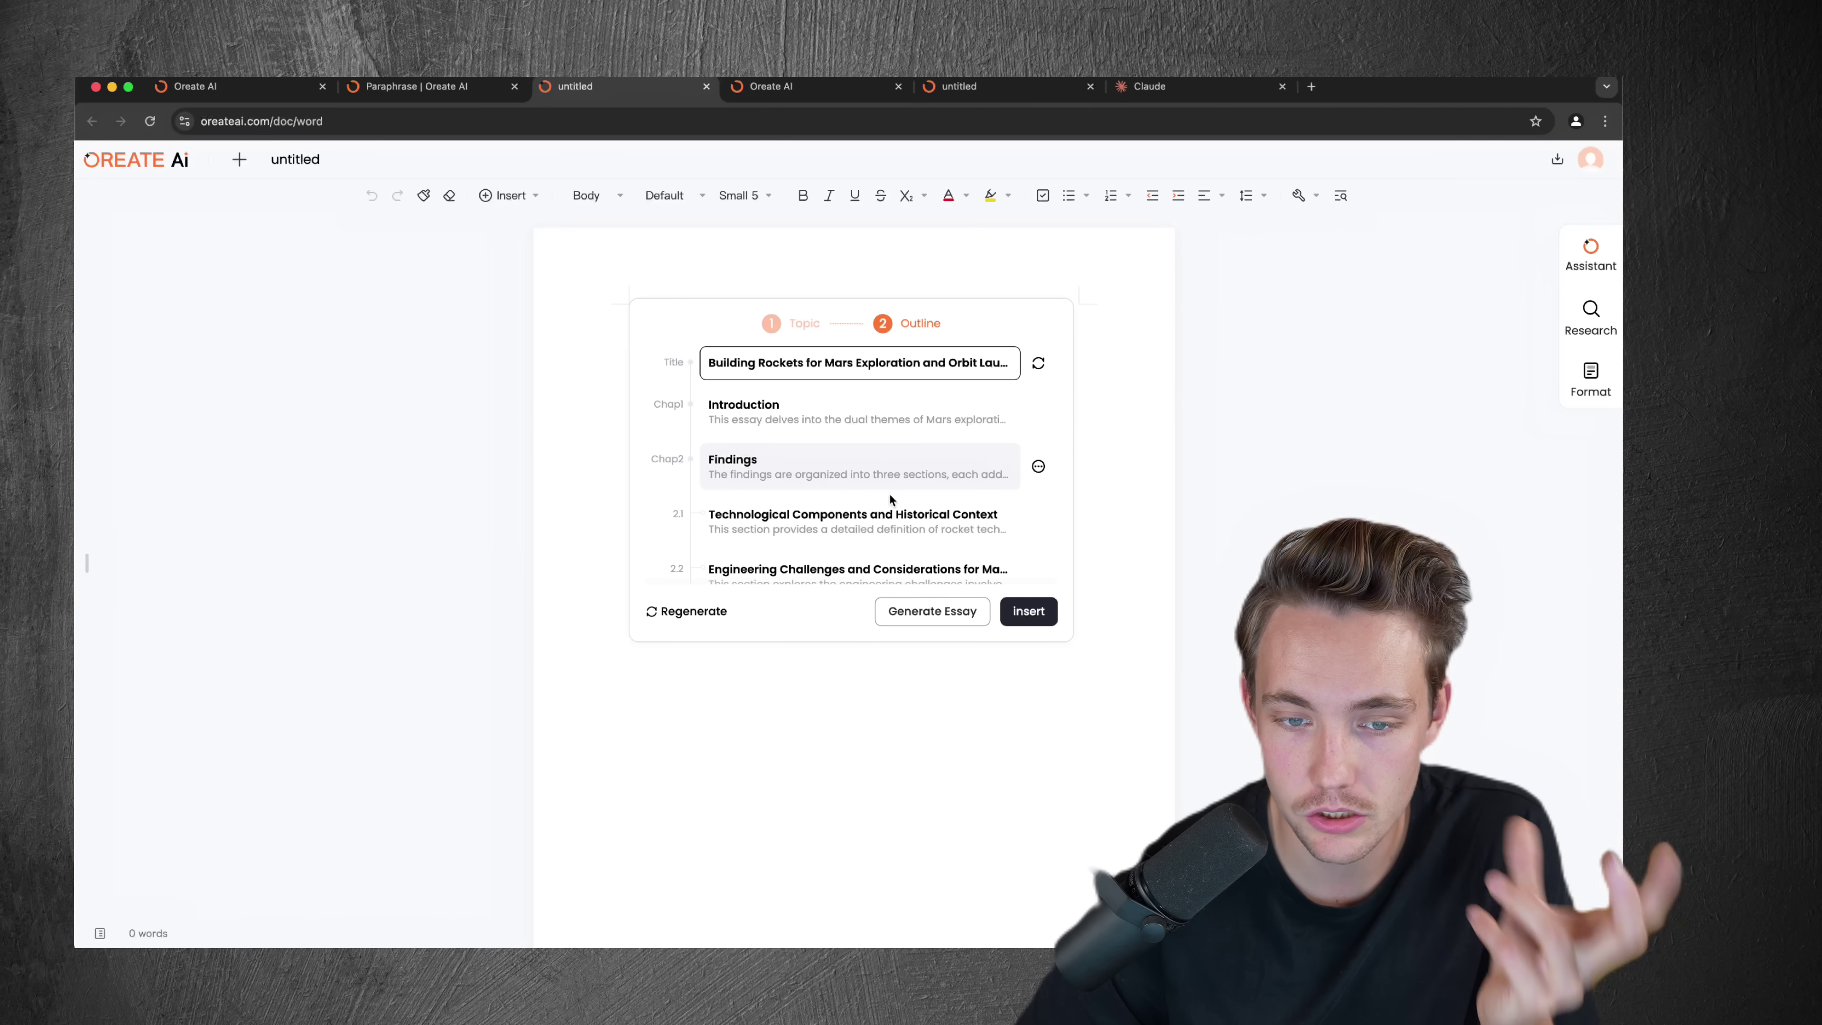
Scroll through the generated outline, from Introduction down to the Conclusion chapter.
scroll(893, 504, "down", 5)
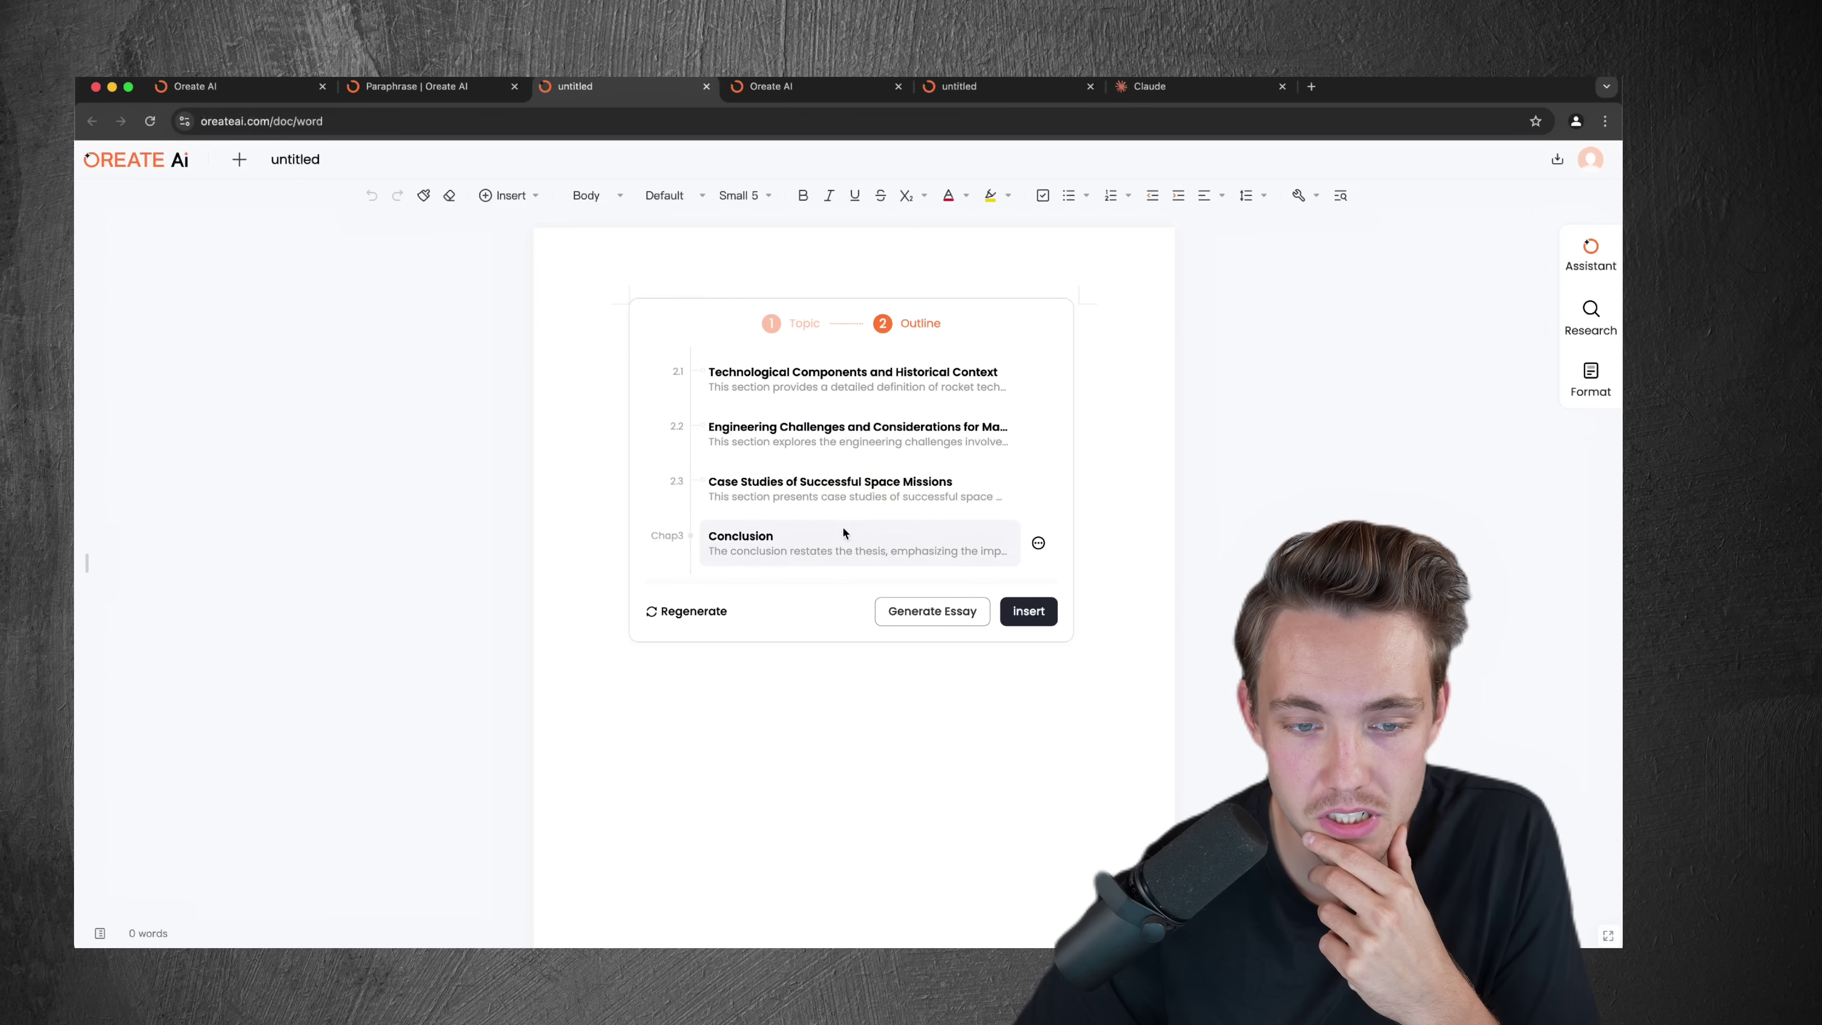
scroll(990, 517, "up", 5)
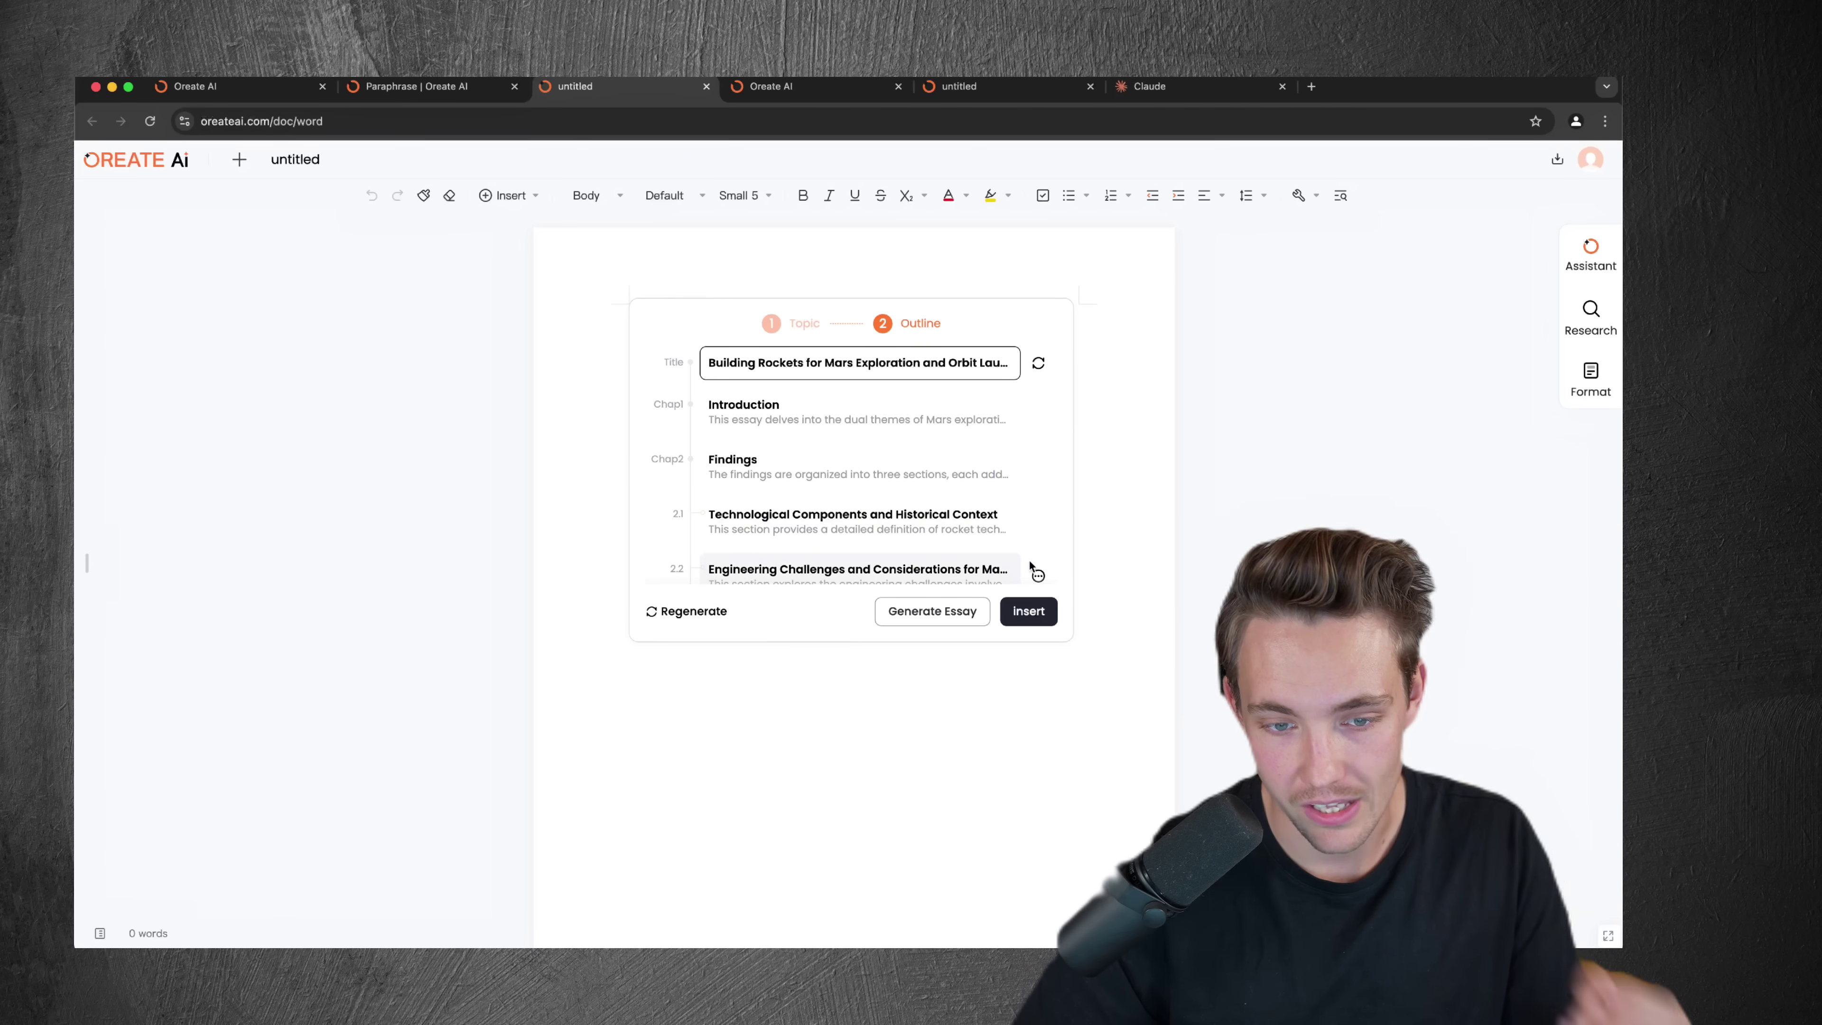
scroll(1019, 562, "down", 3)
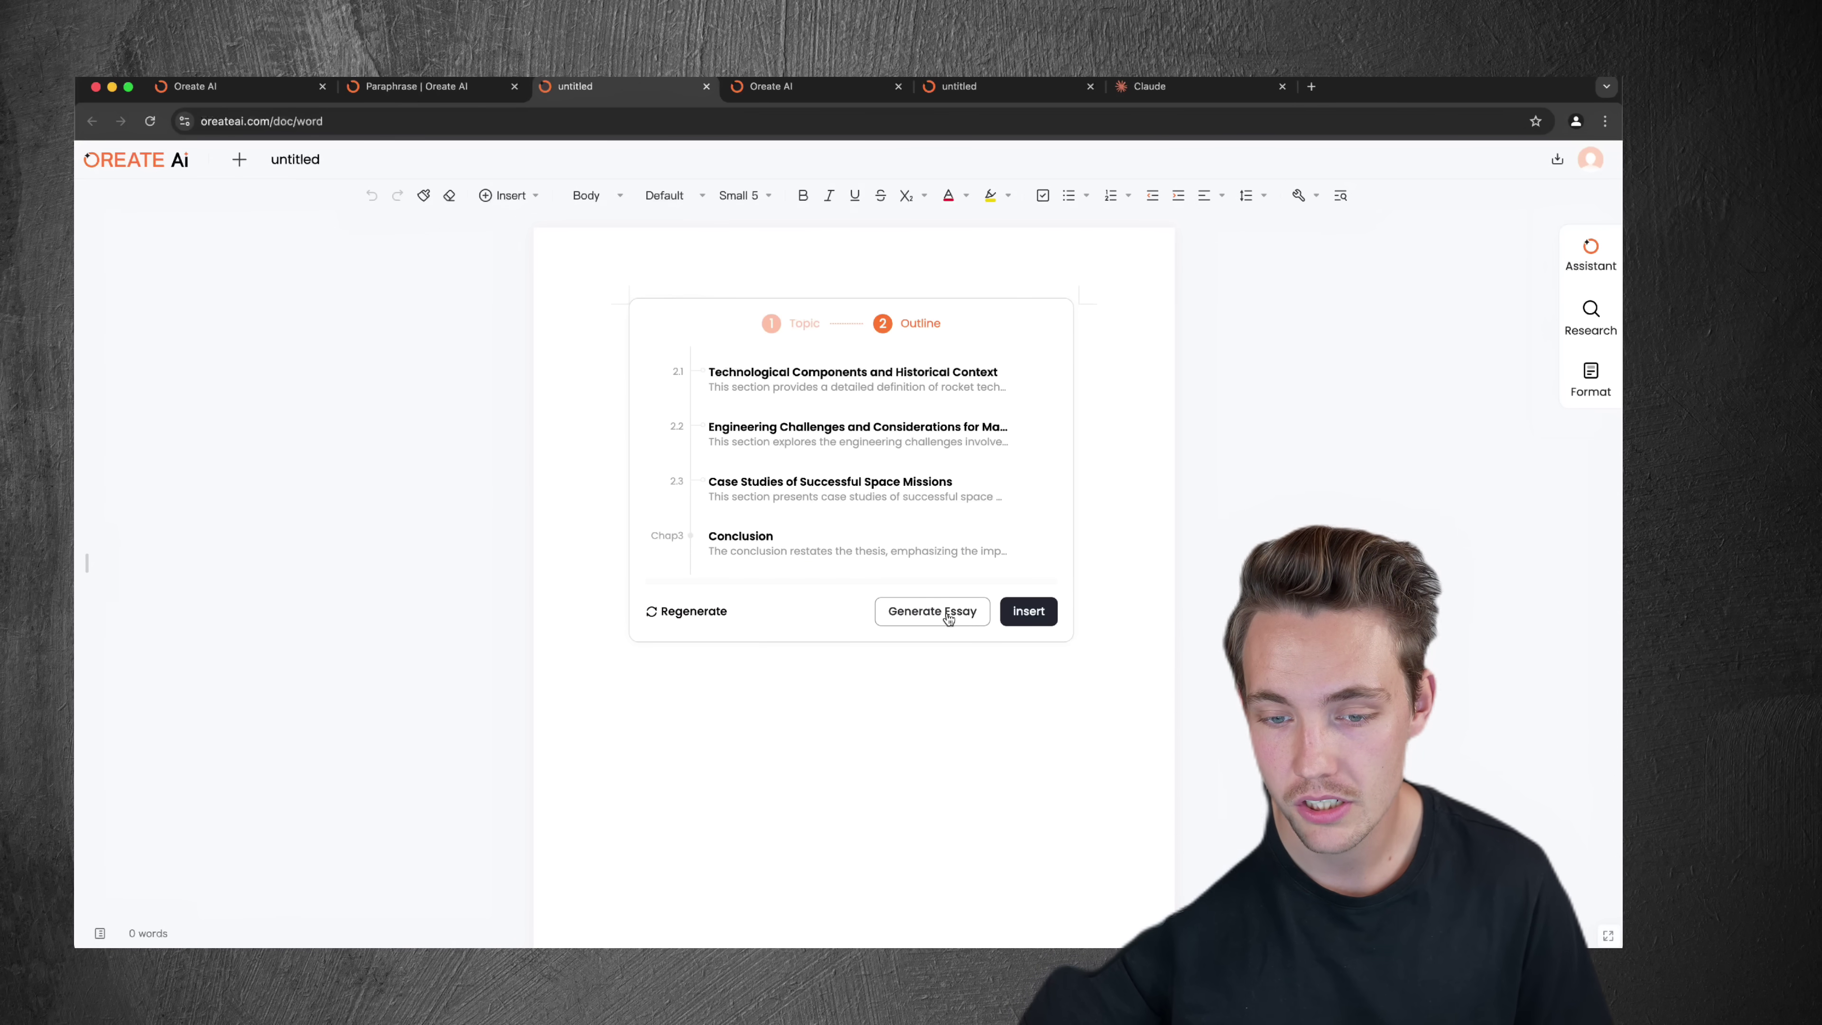
Generate the 490-word Mars rockets essay from the outline, review it, and open the Assistant panel.
left_click(1028, 611)
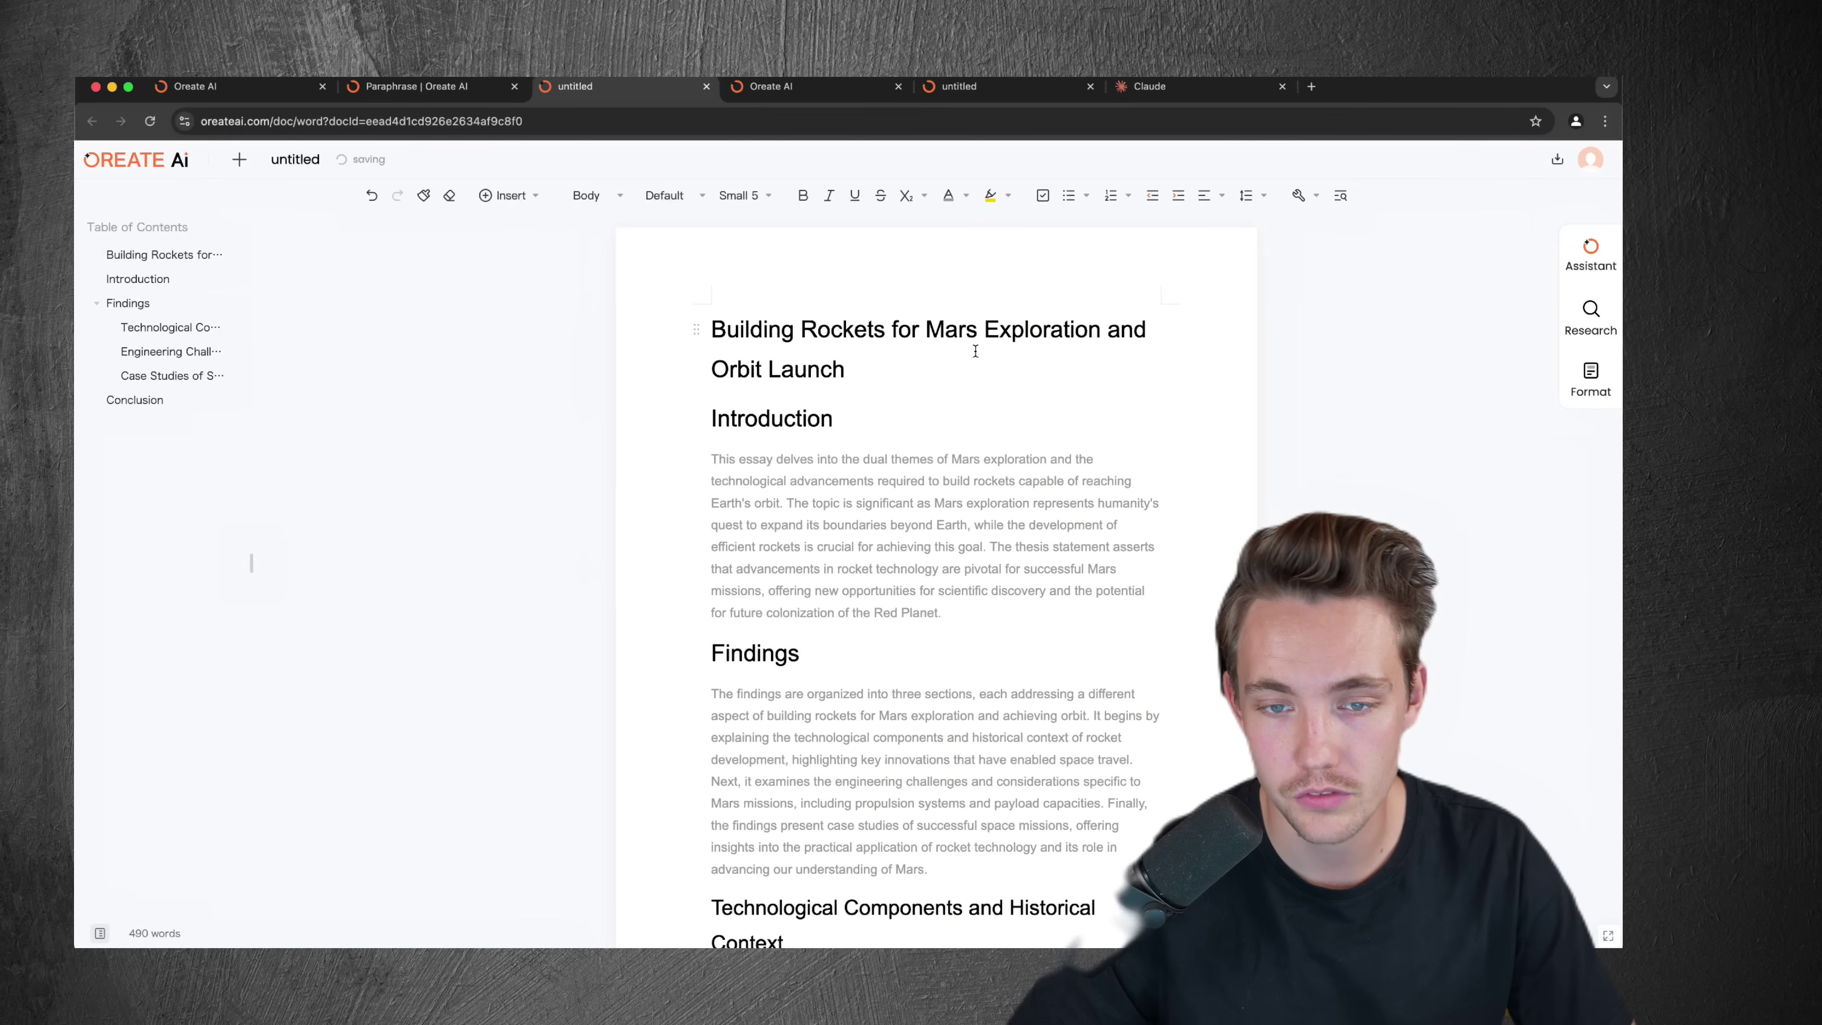
scroll(1016, 352, "down", 3)
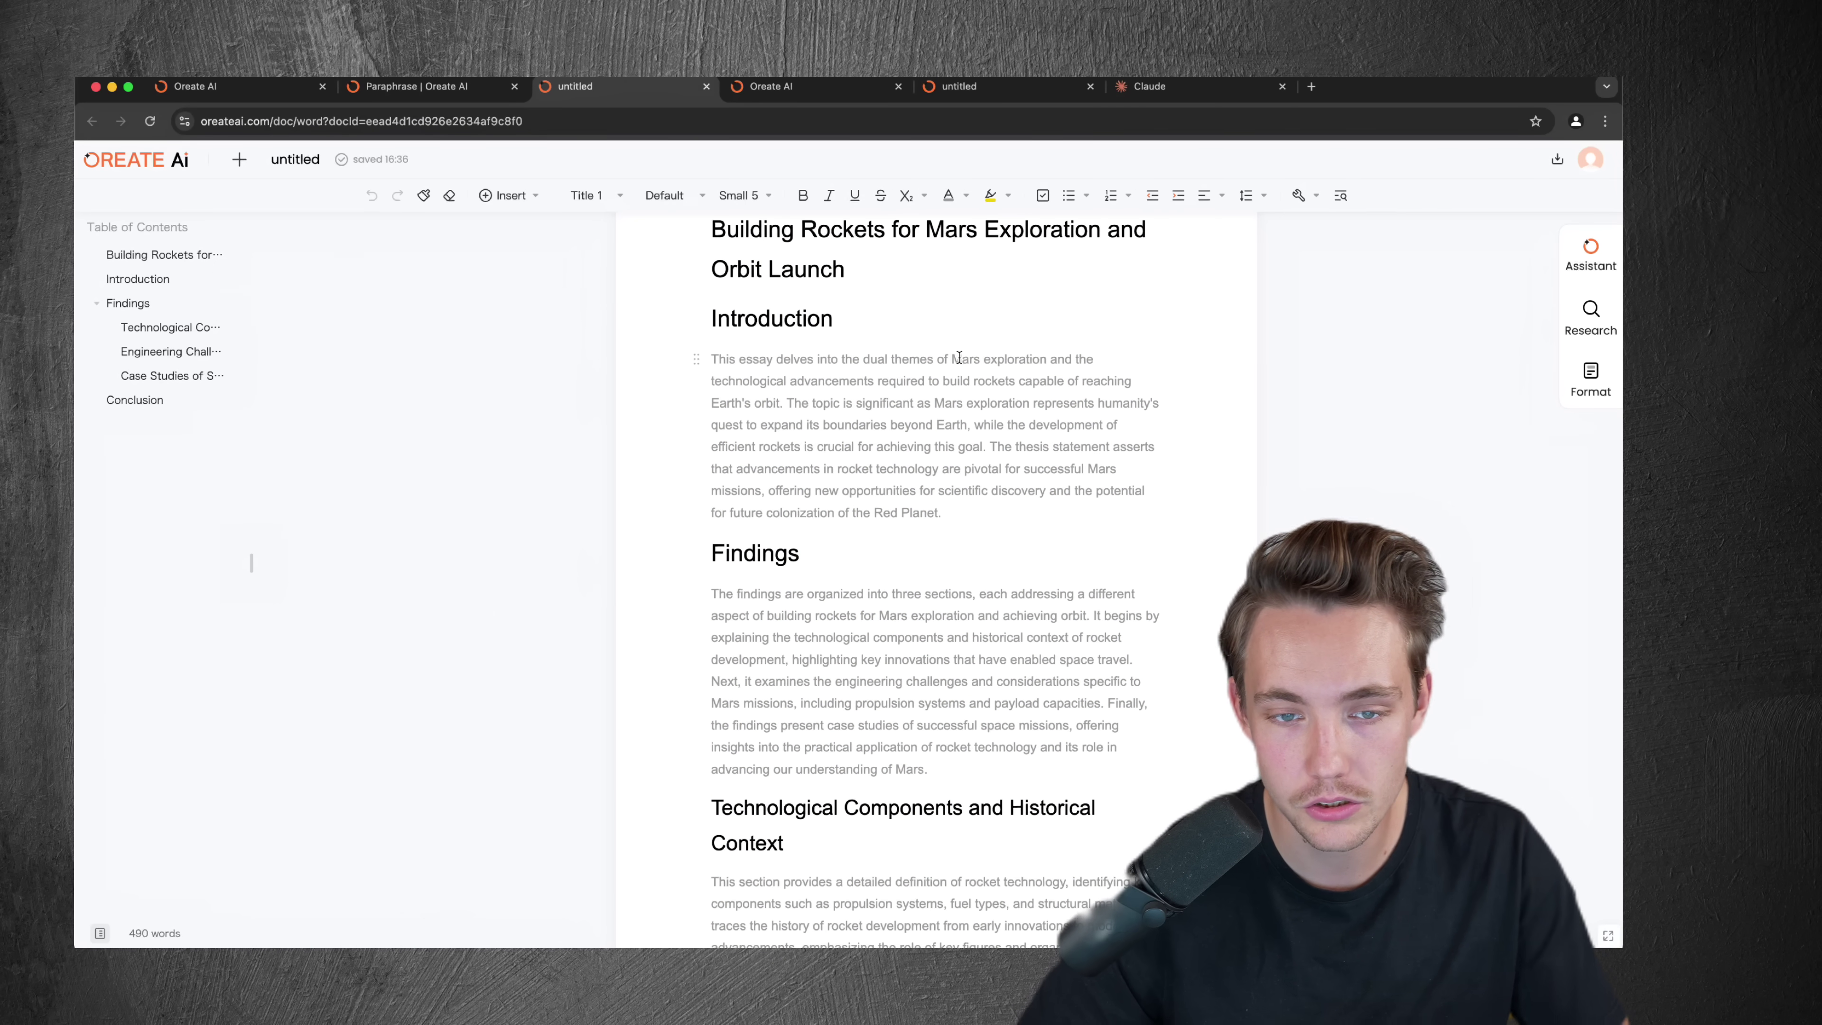
scroll(787, 342, "down", 8)
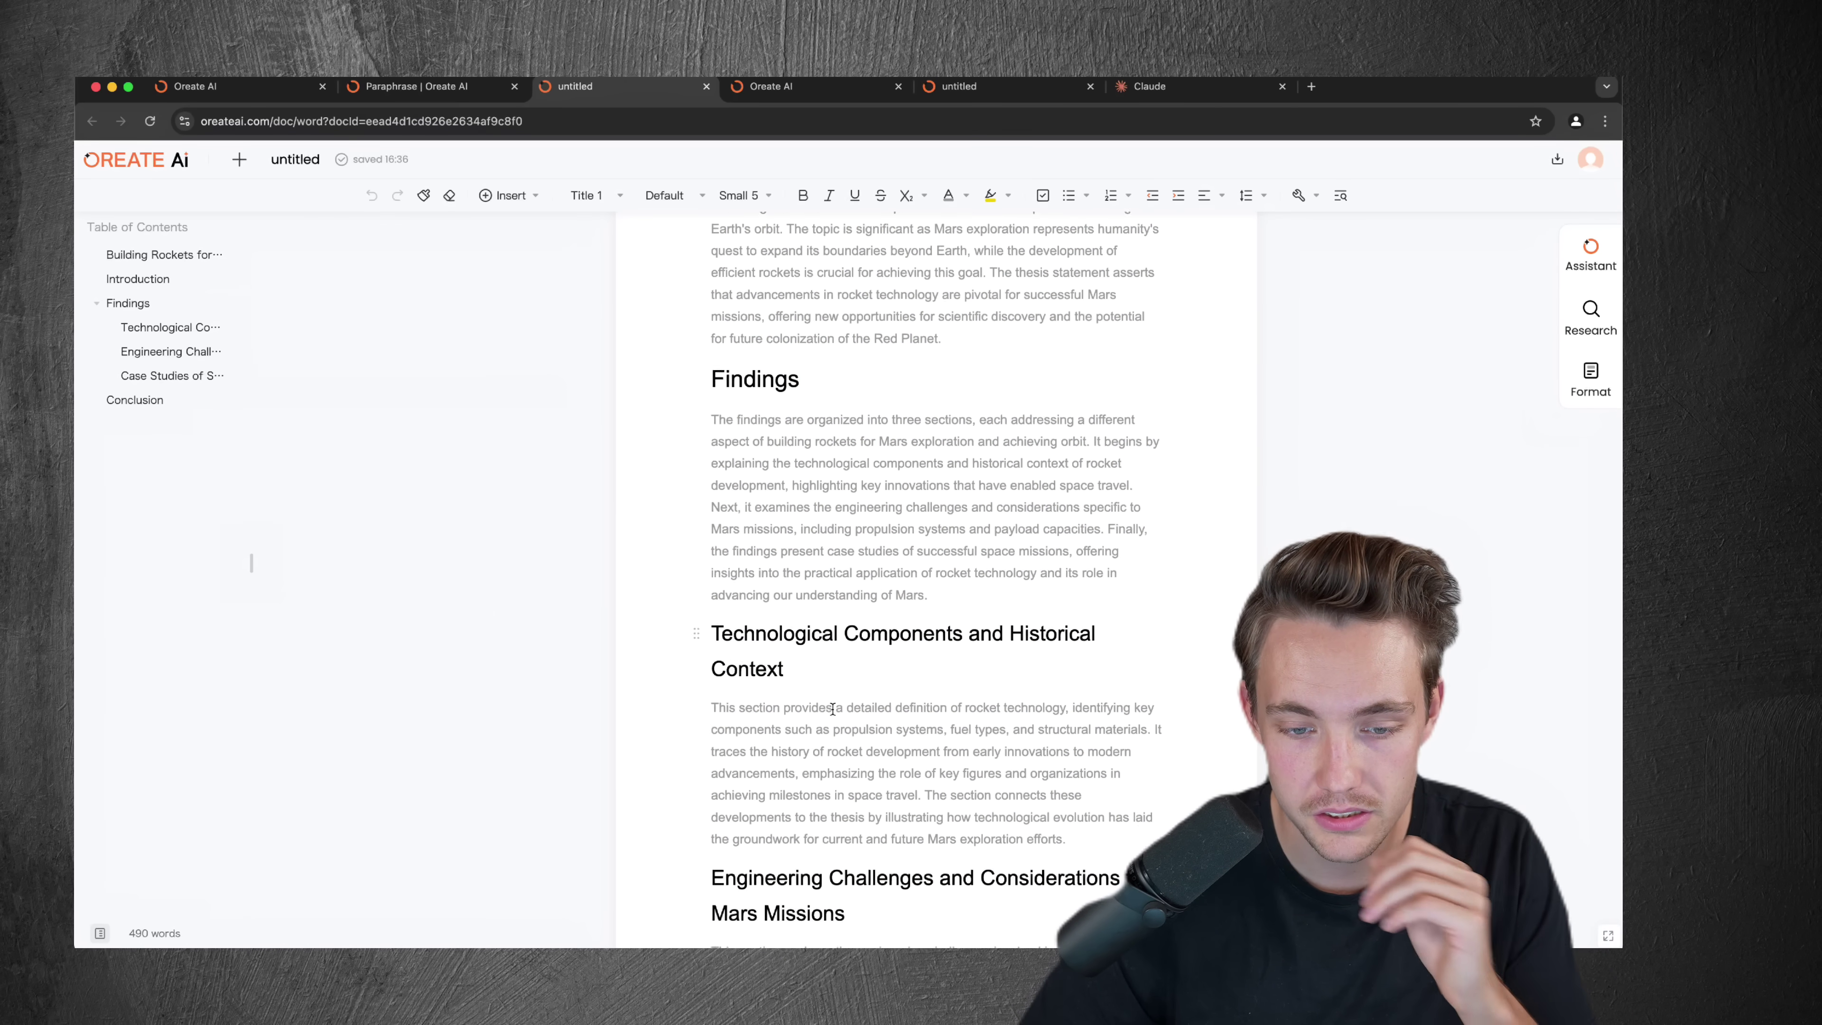
scroll(896, 630, "down", 10)
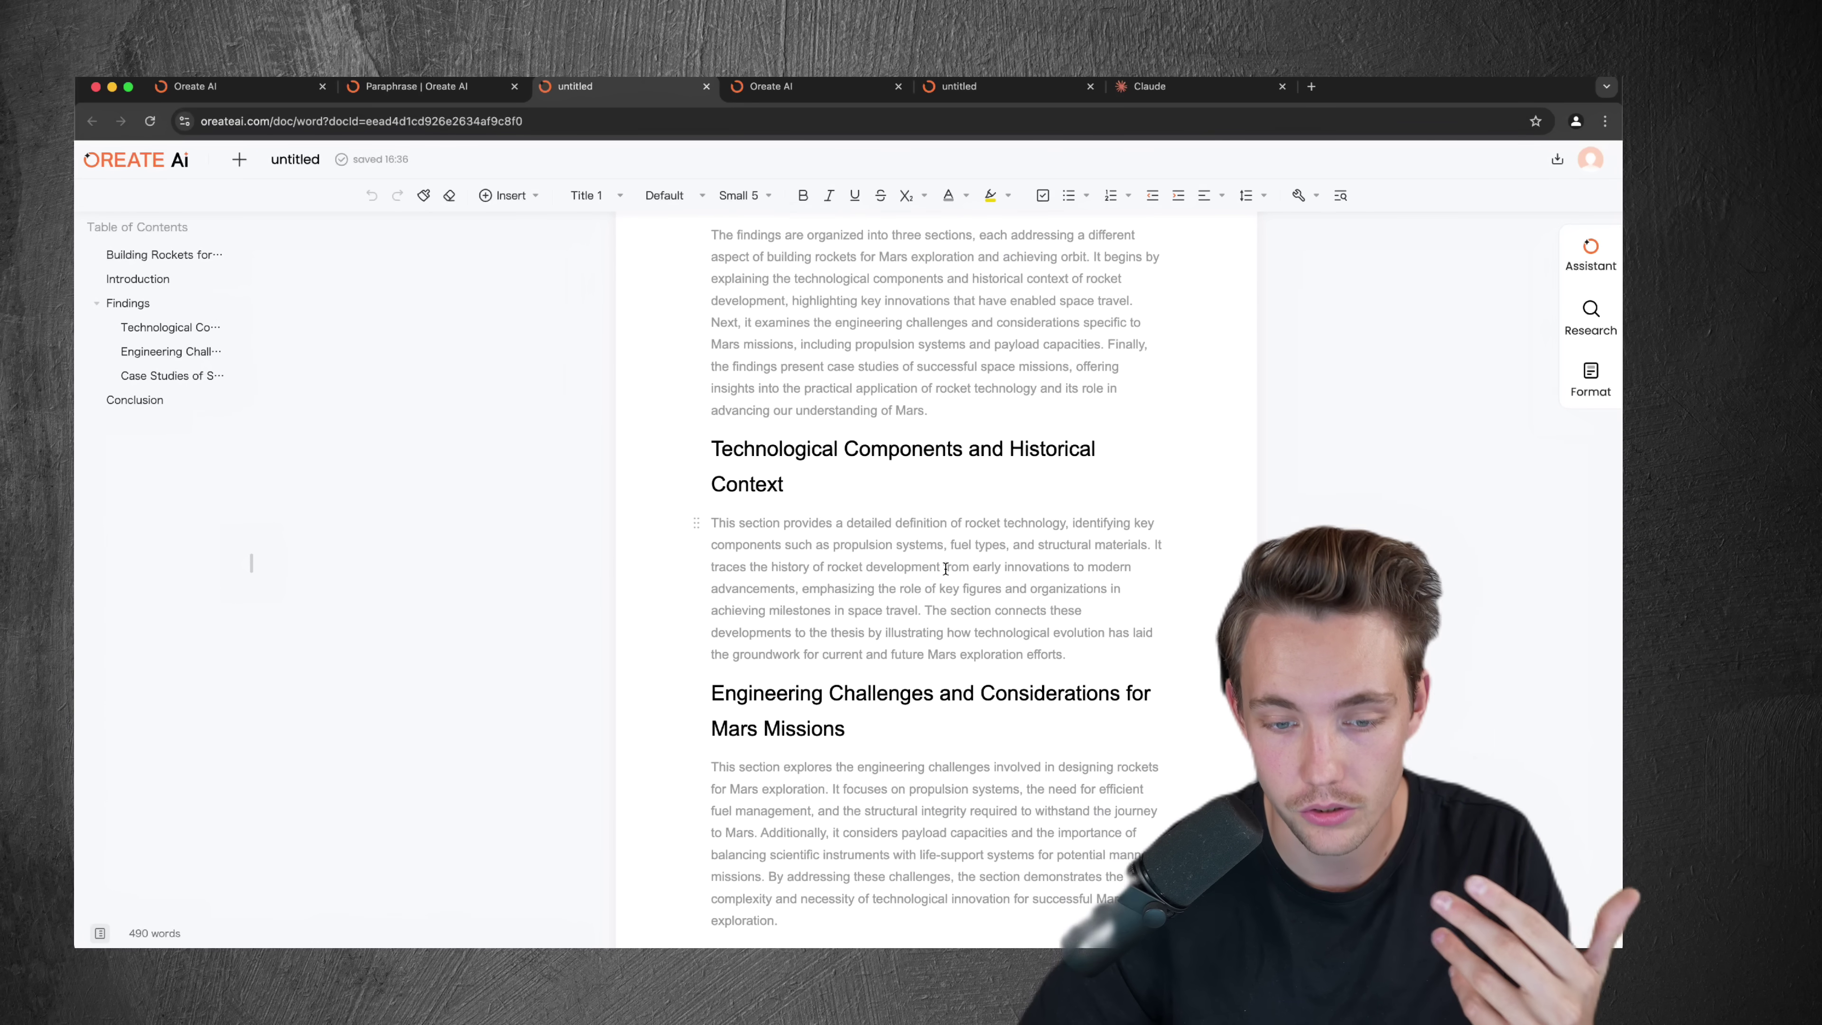
scroll(946, 569, "down", 5)
scroll(946, 569, "up", 20)
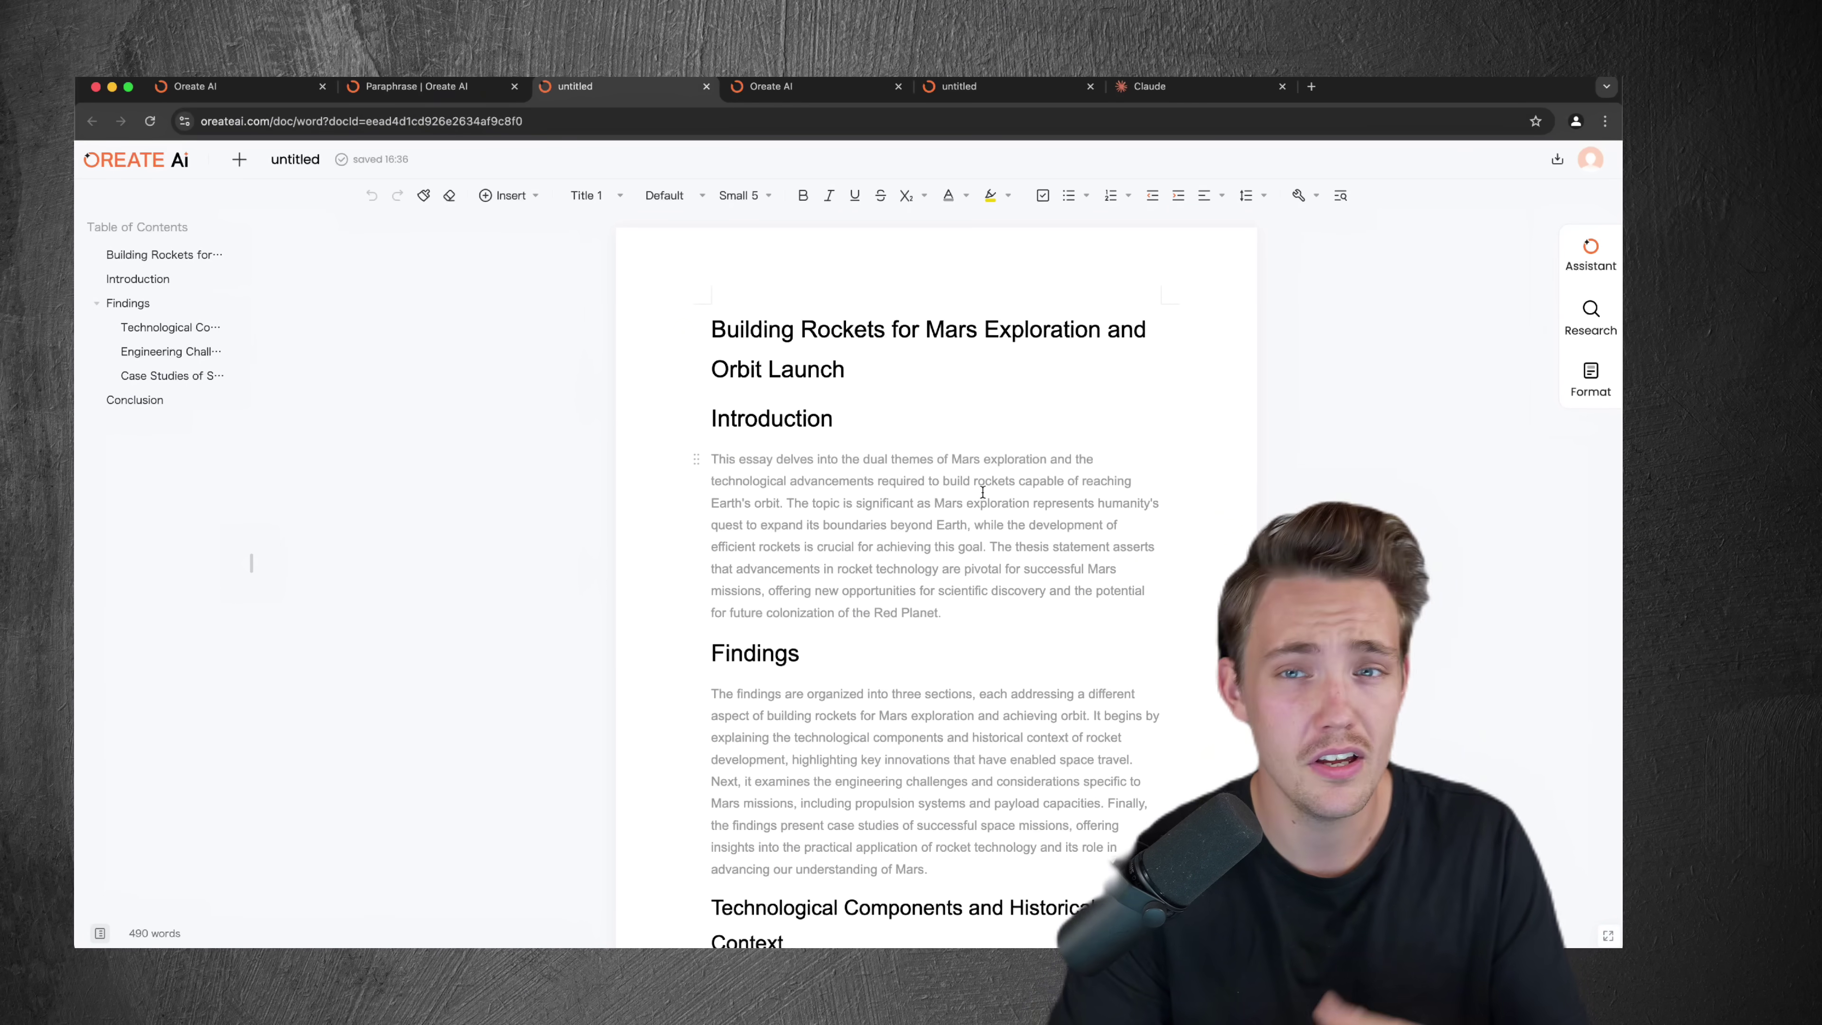
left_click(1591, 255)
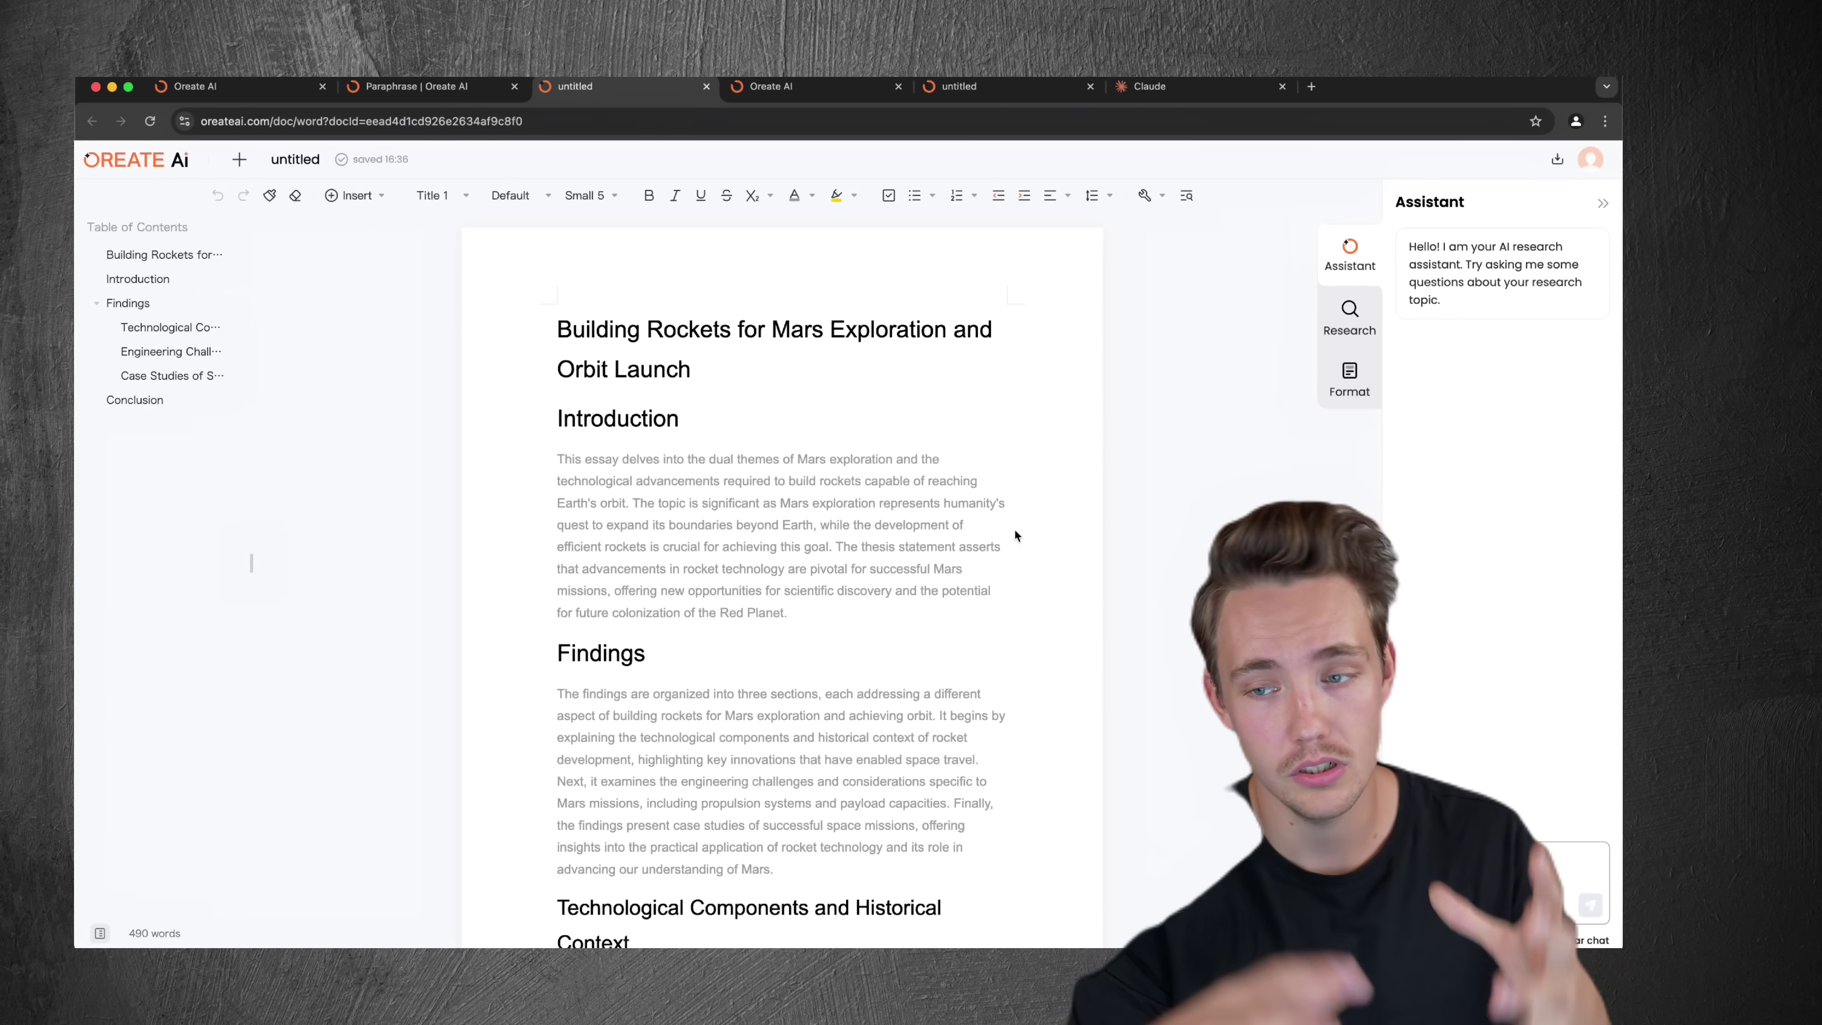
Search research publications for 'rocket engine' and scan the results list.
left_click(1349, 316)
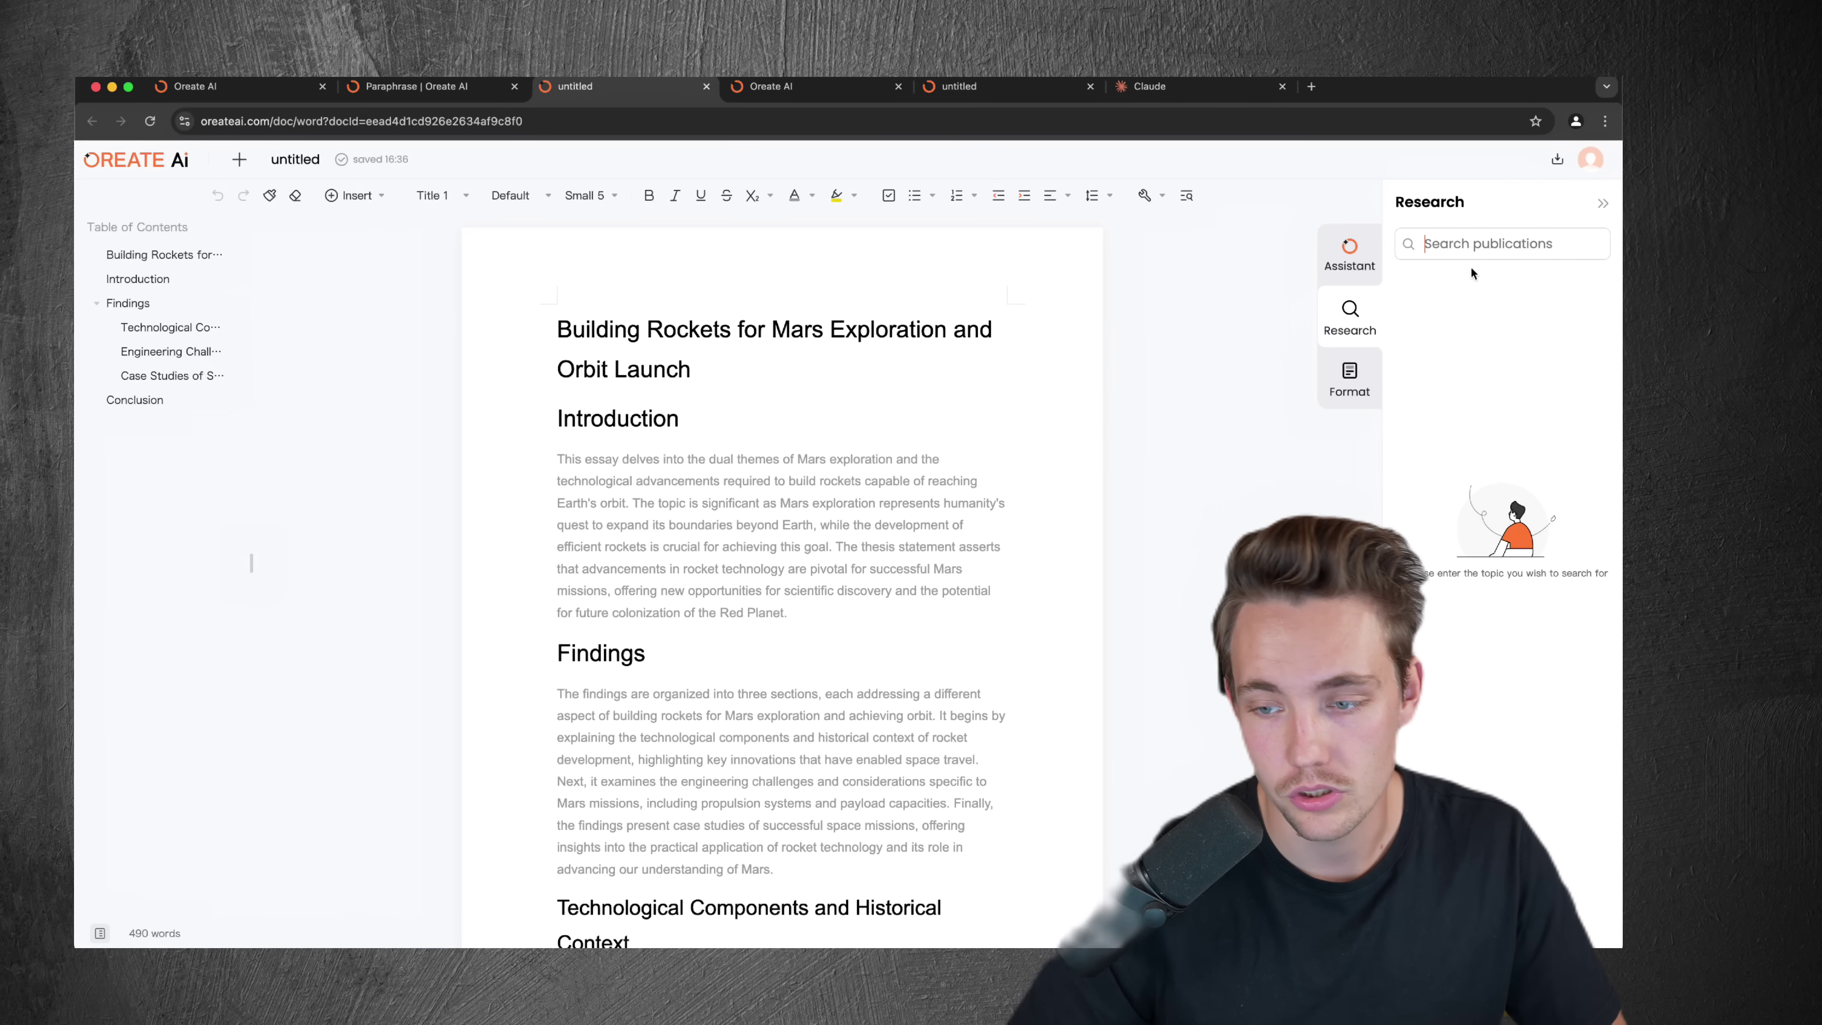
type("sopac")
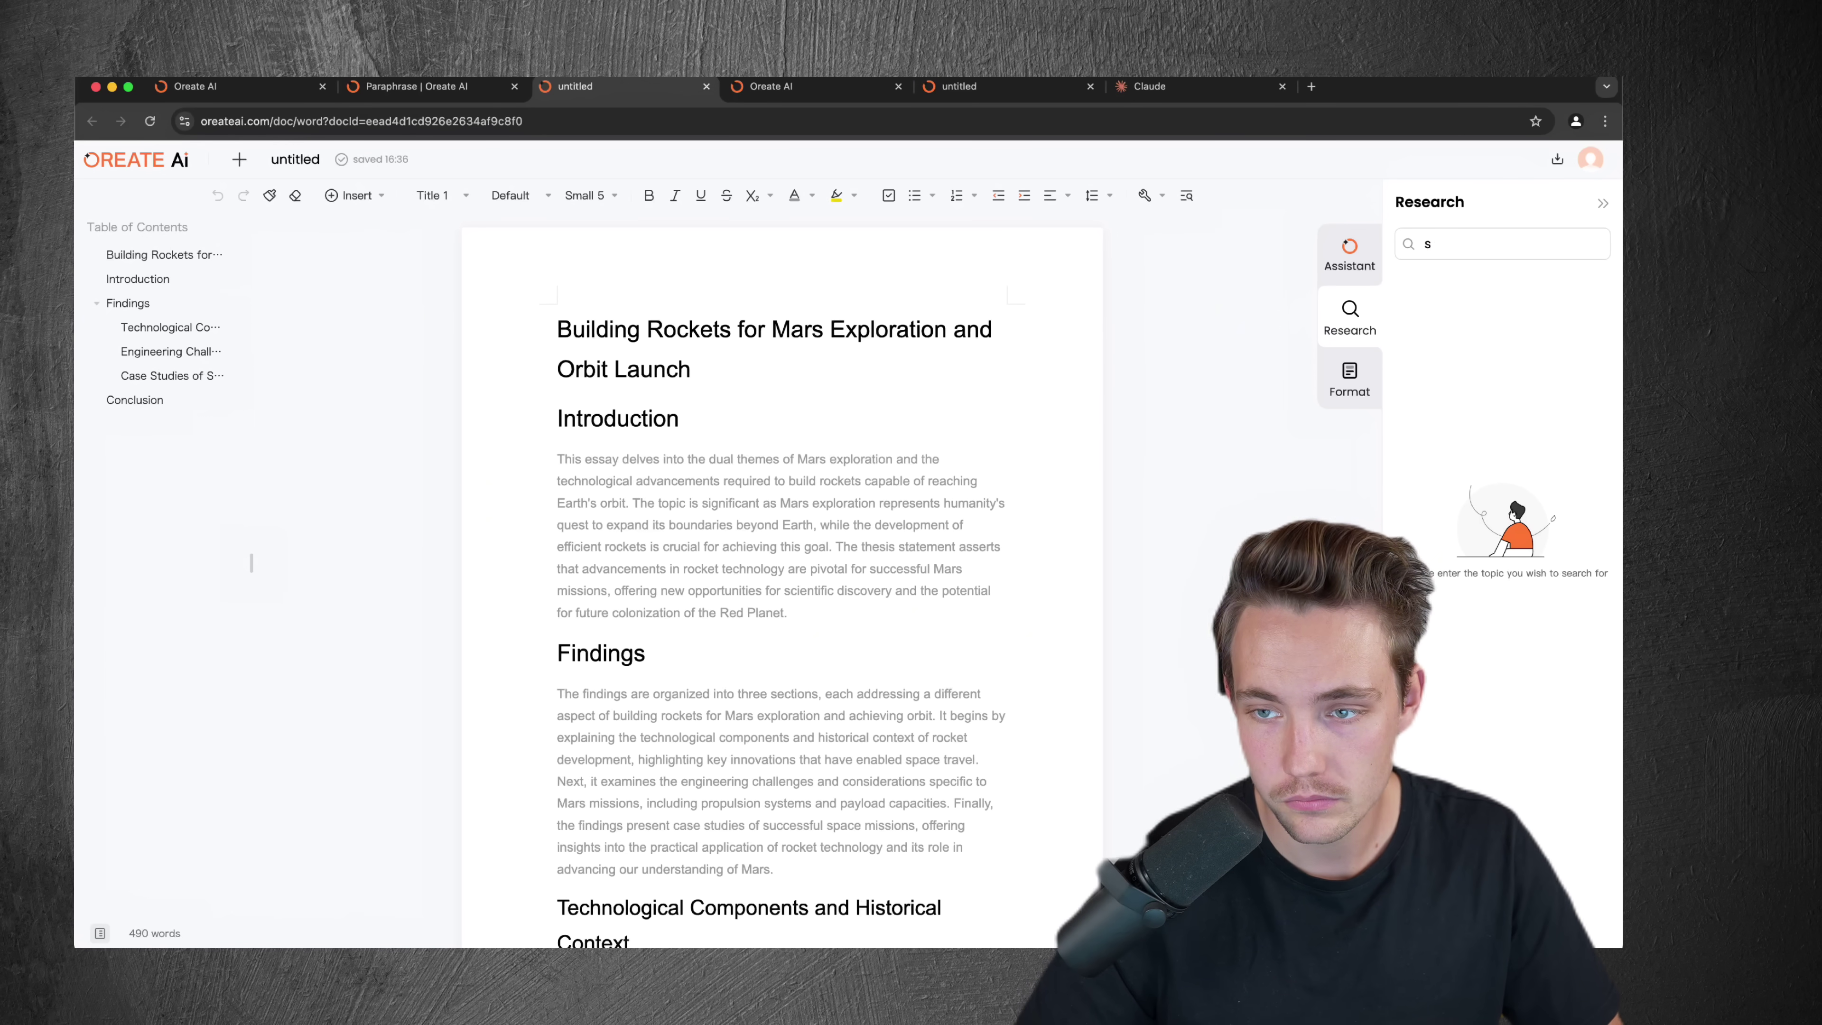
key("BackSpace")
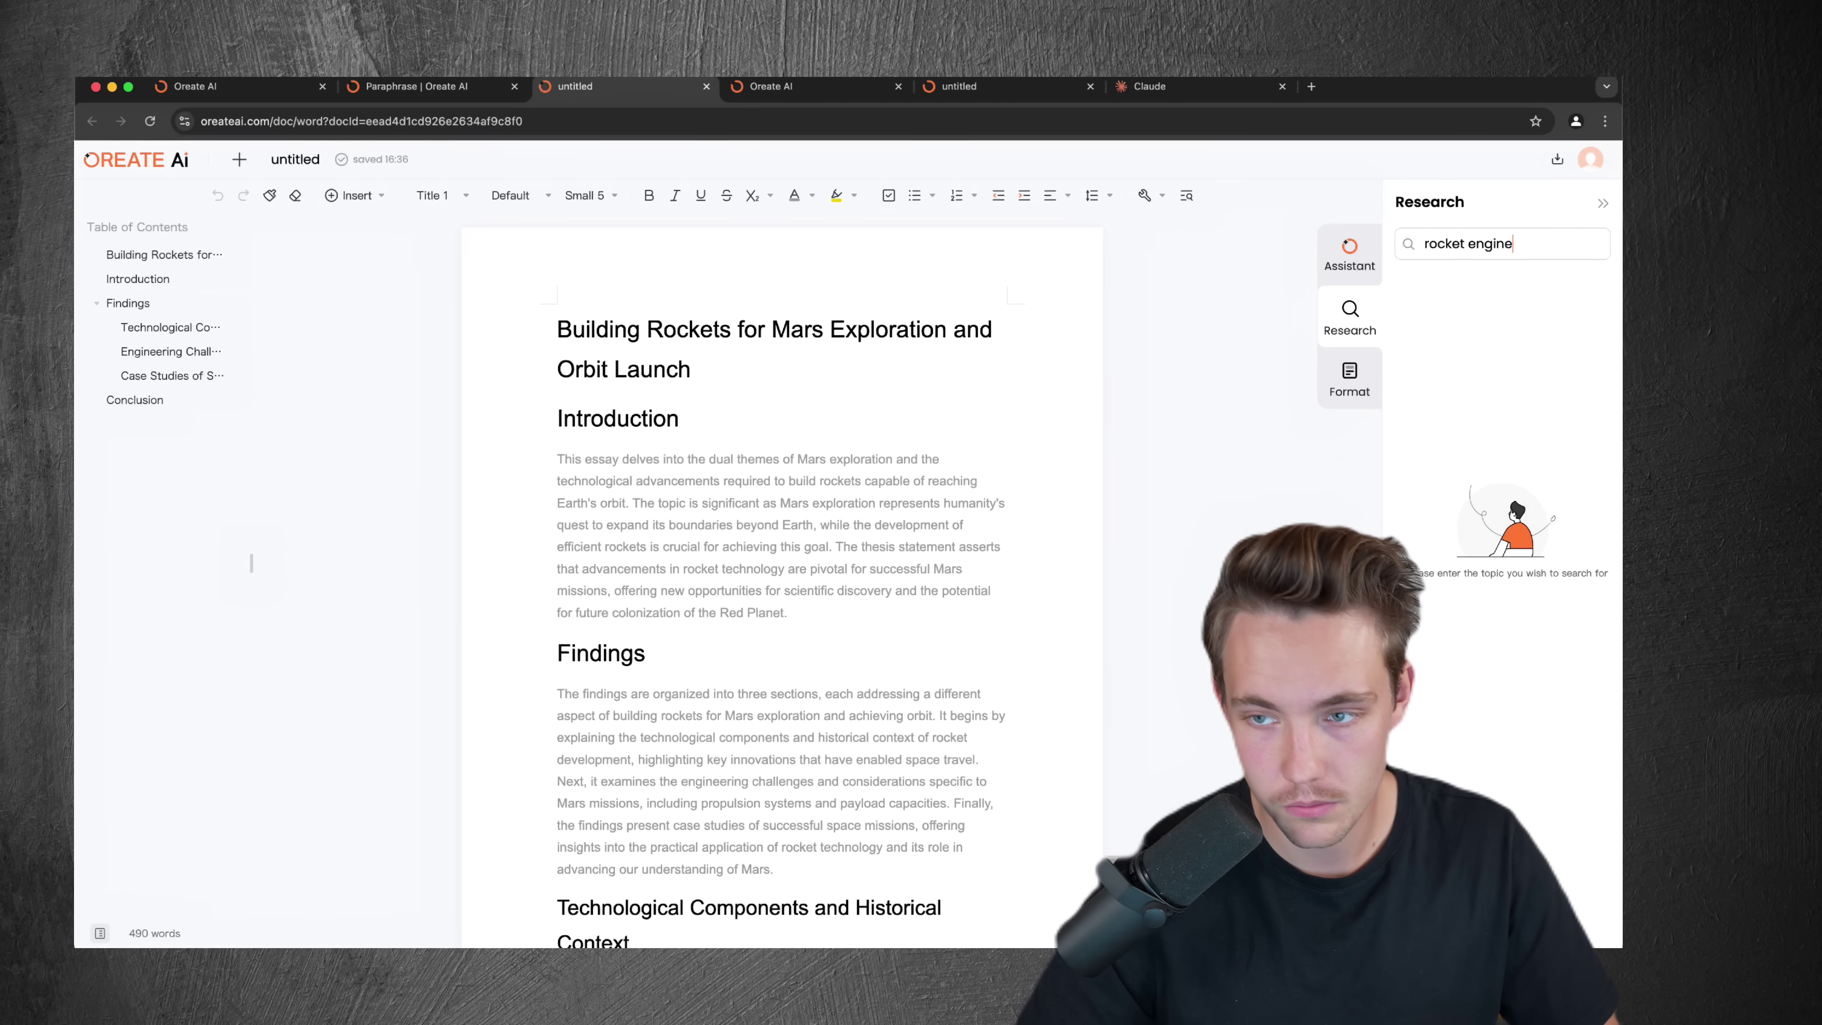
type("rocket engine")
key("Return")
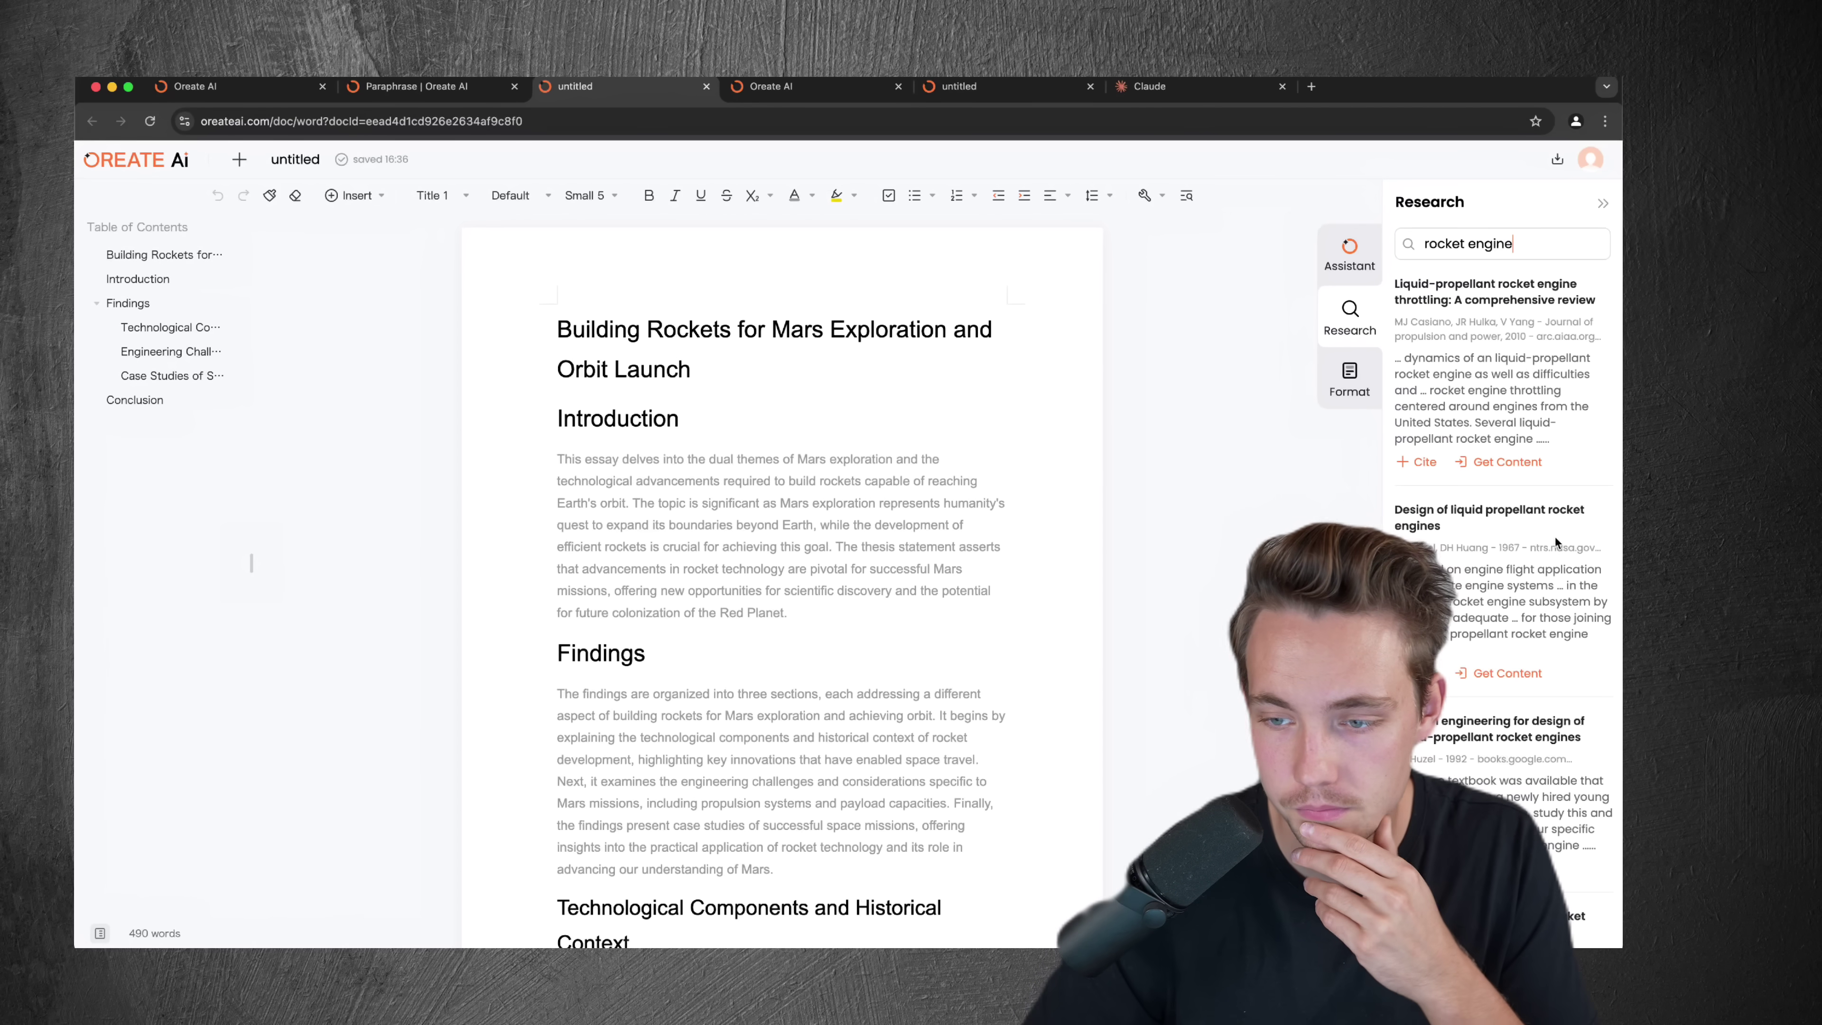
scroll(1479, 417, "down", 1)
scroll(1479, 423, "up", 1)
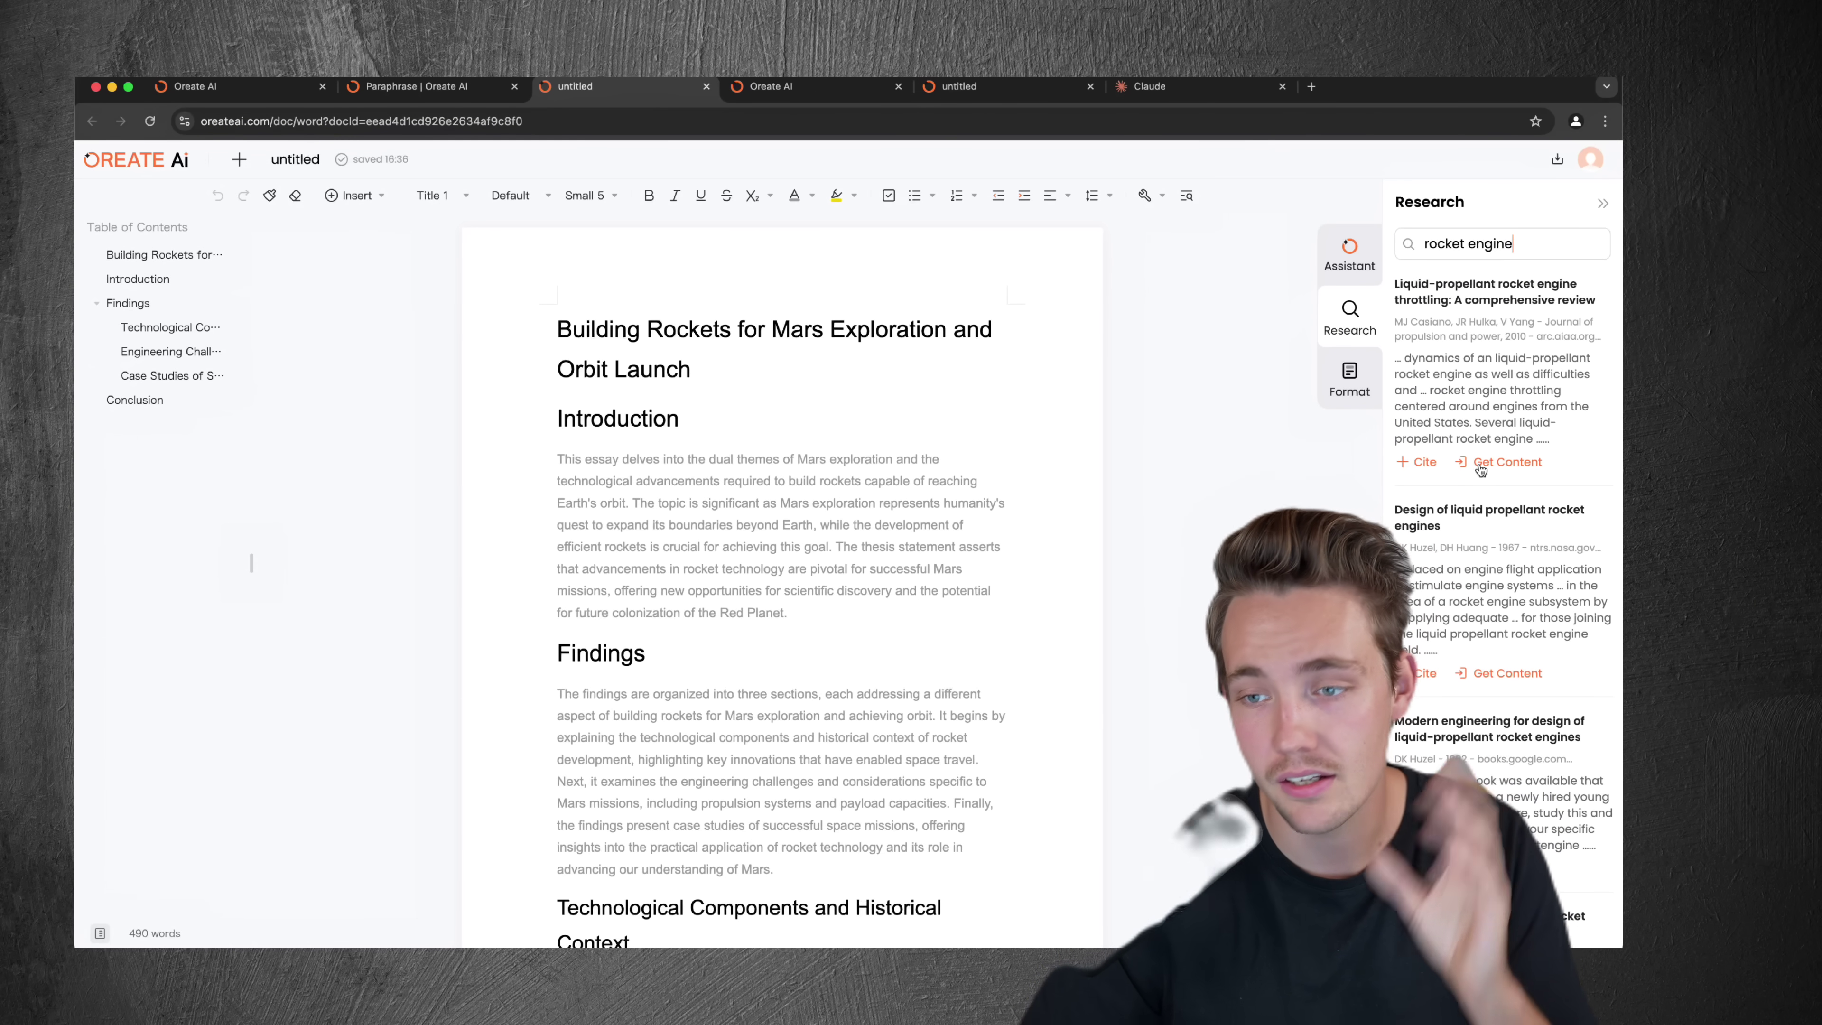
scroll(1479, 445, "down", 1)
scroll(1478, 467, "up", 1)
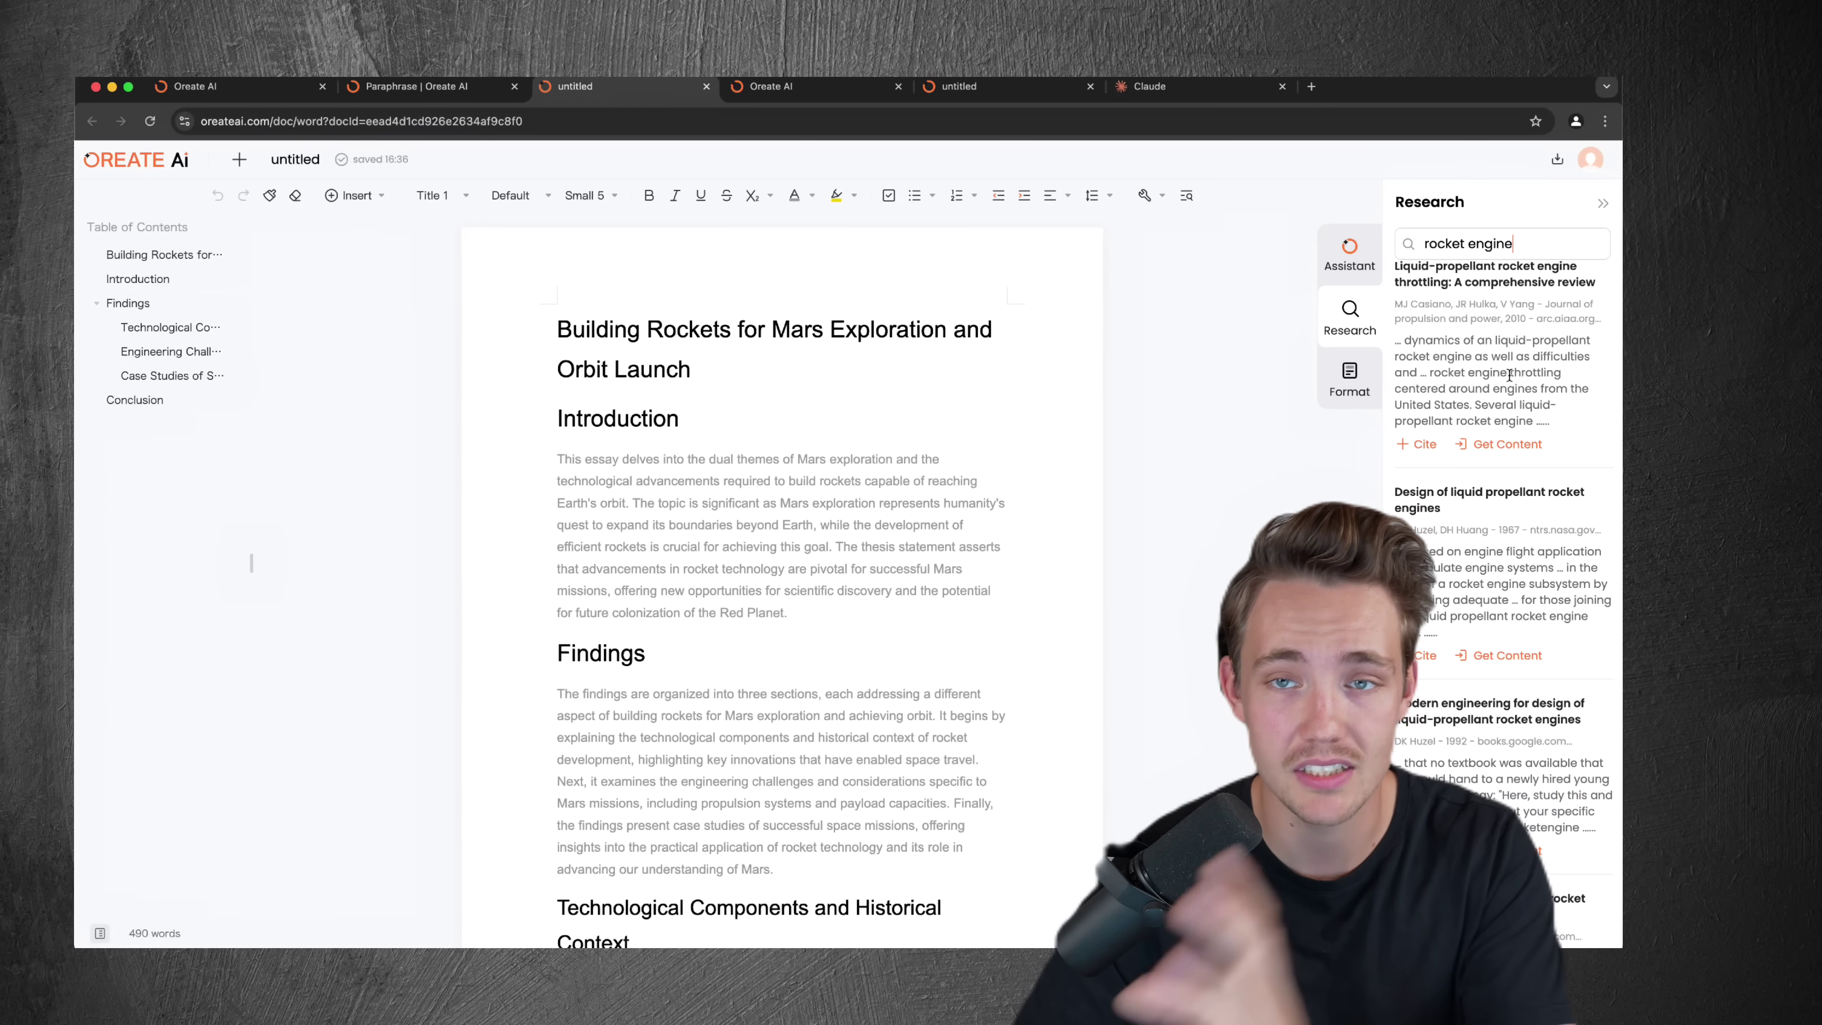
scroll(1499, 472, "up", 1)
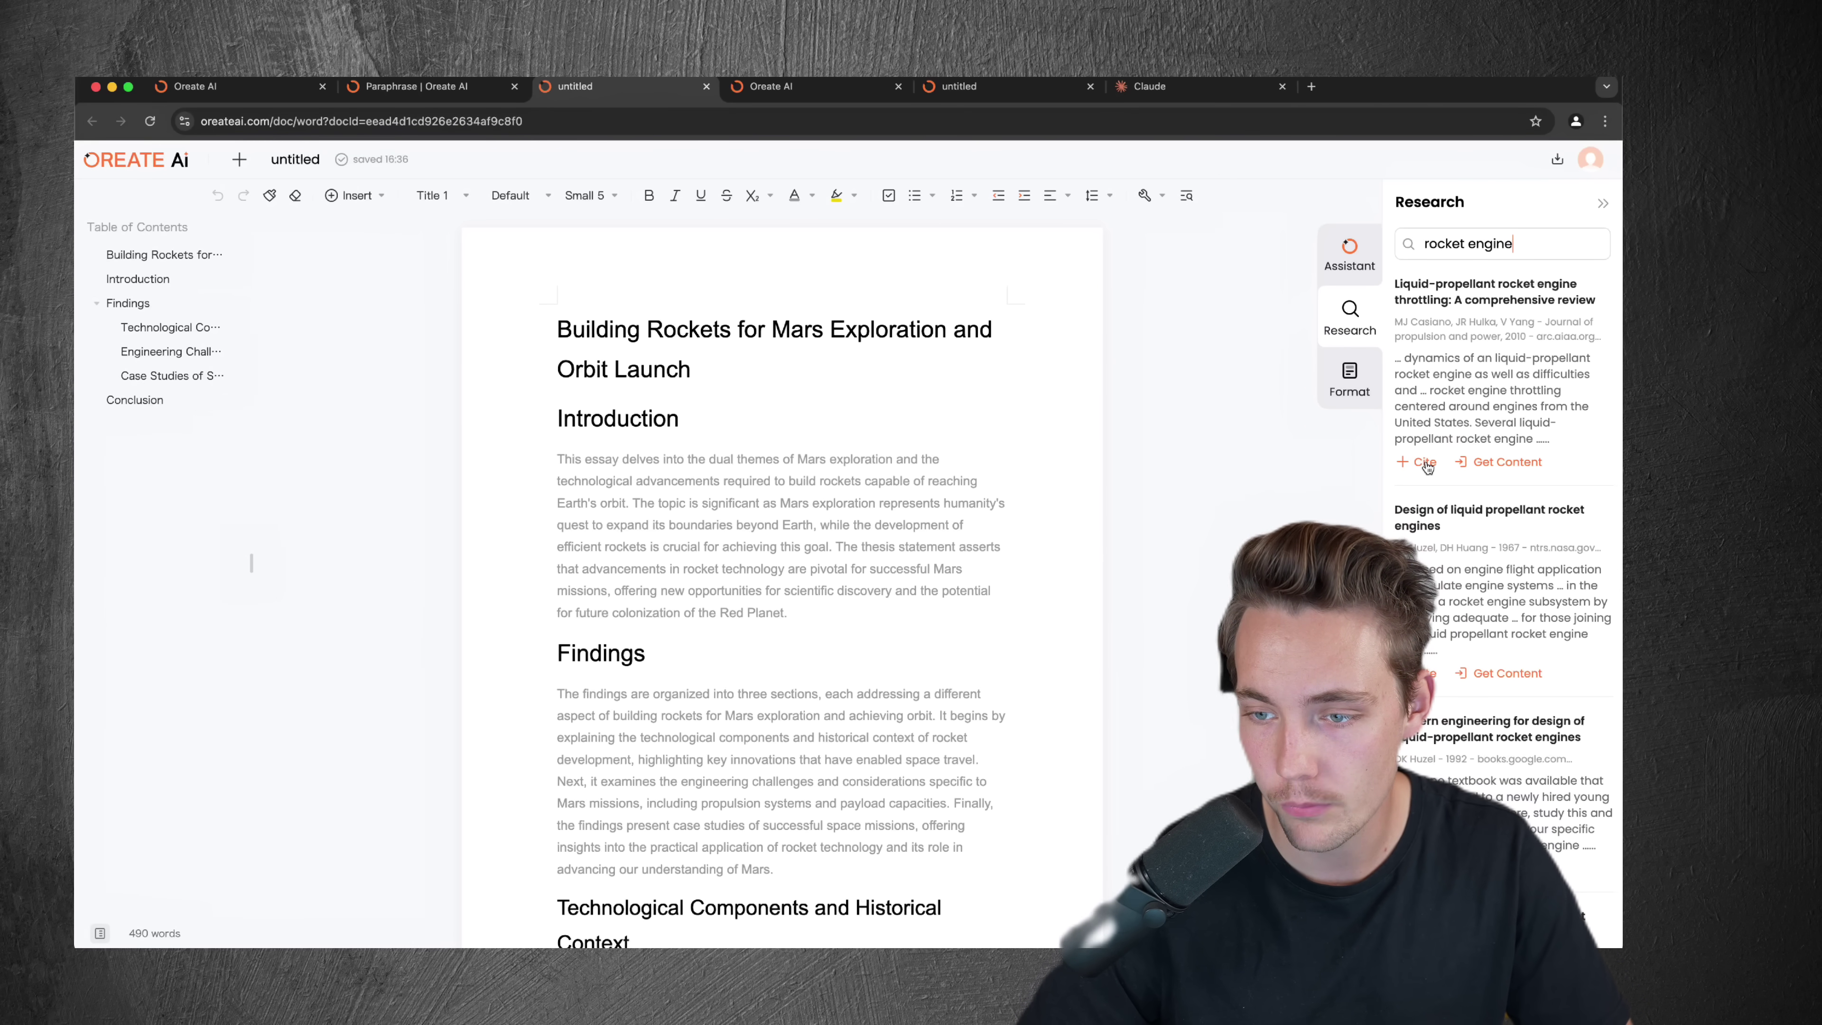
Open the liquid-propellant rocket engine throttling review, read its abstract, and return to the essay.
left_click(1495, 463)
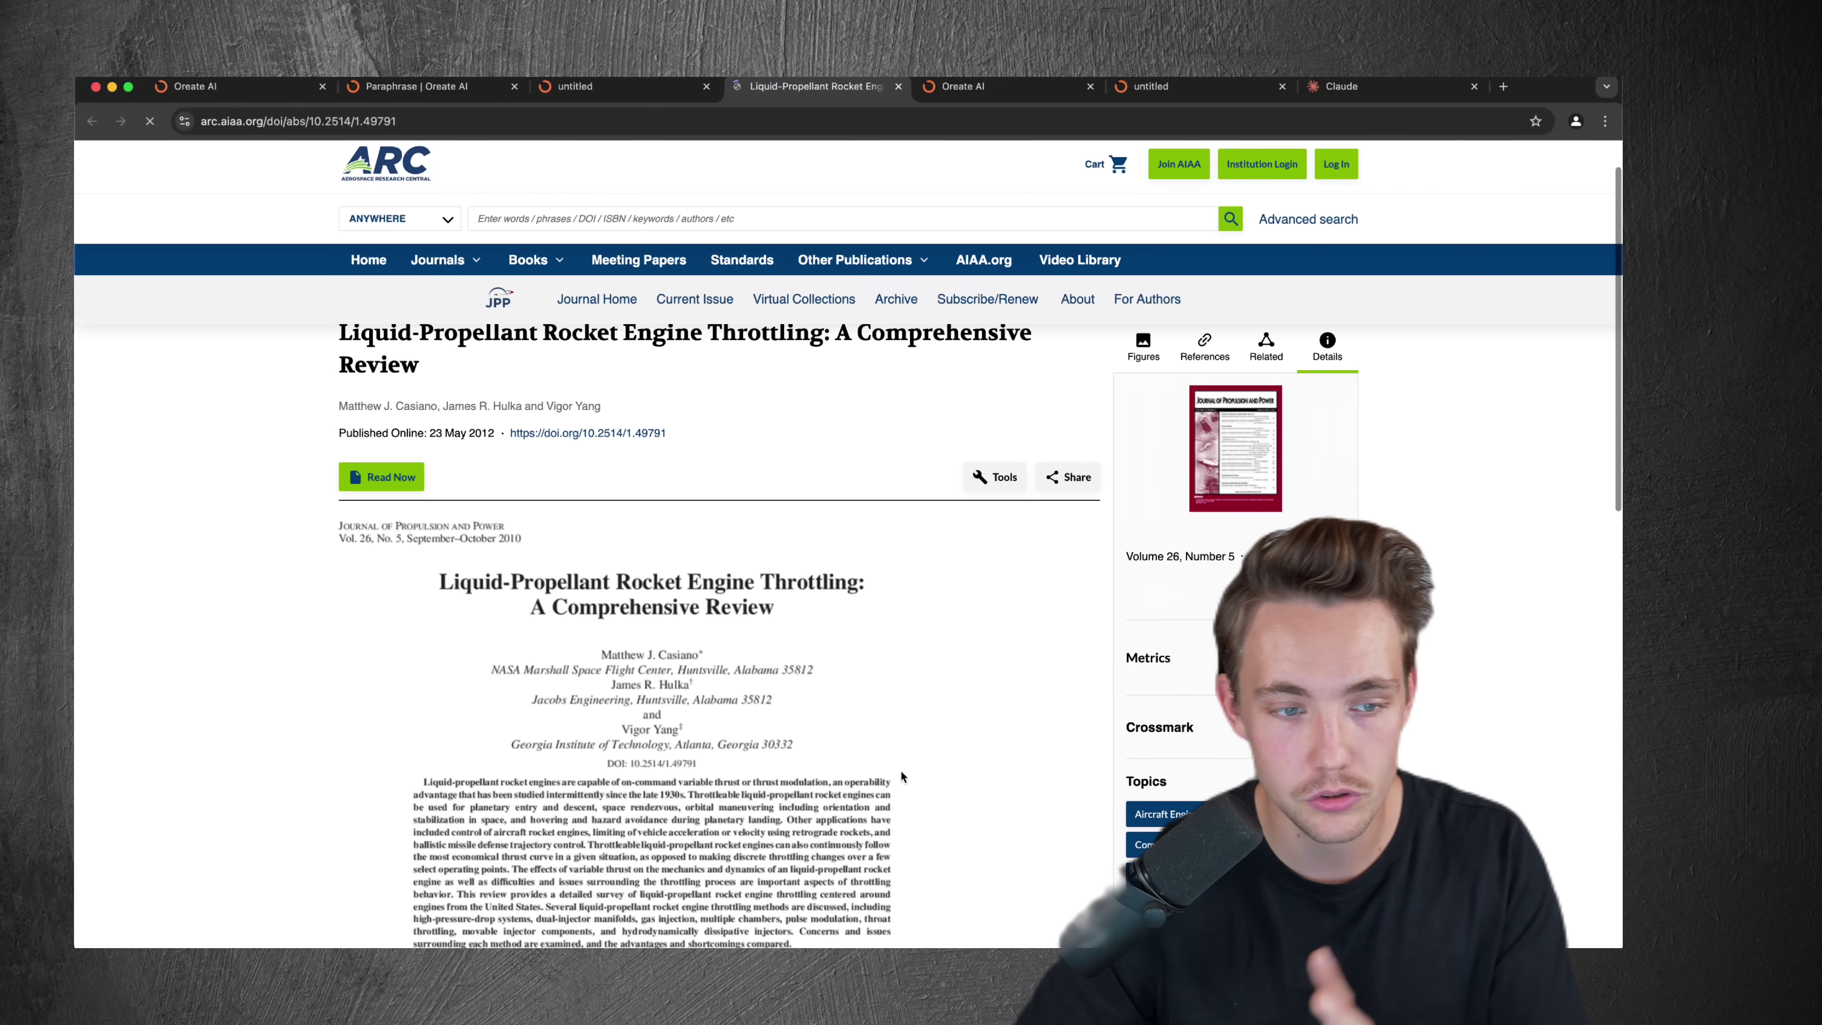
scroll(973, 774, "down", 5)
scroll(973, 774, "down", 3)
scroll(865, 645, "up", 3)
scroll(865, 645, "up", 4)
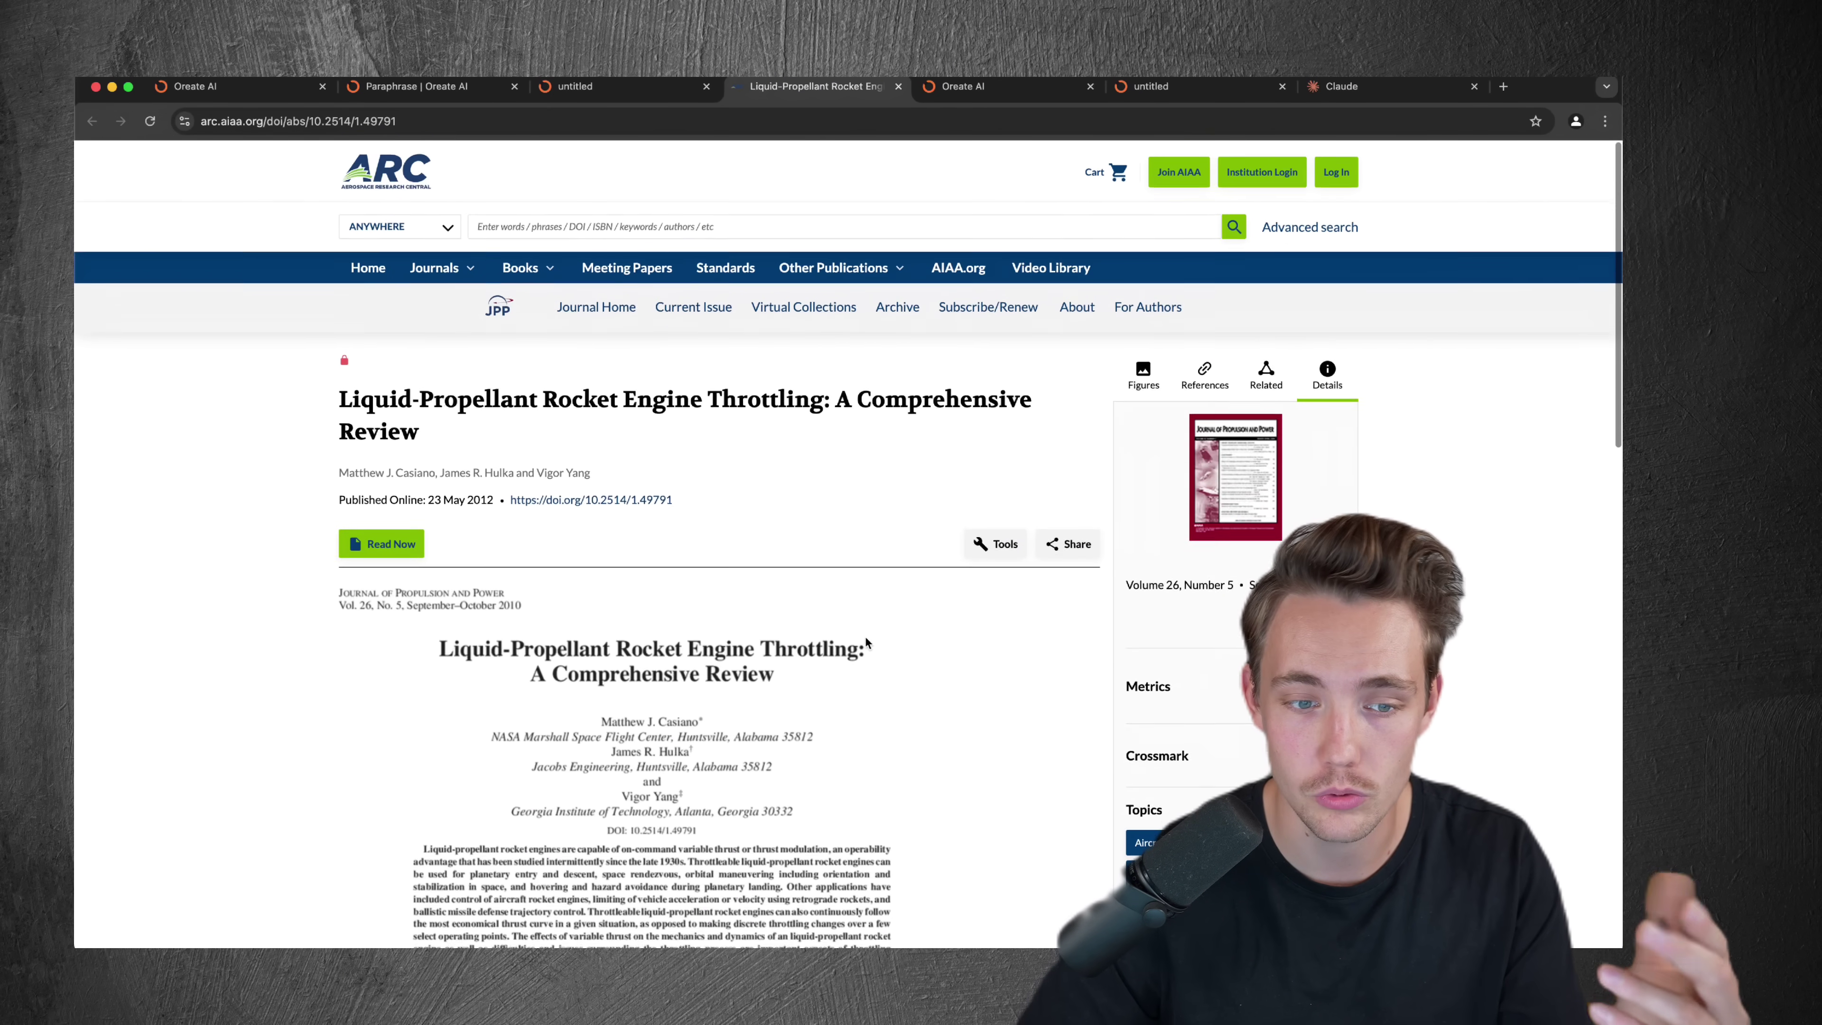
left_click(614, 86)
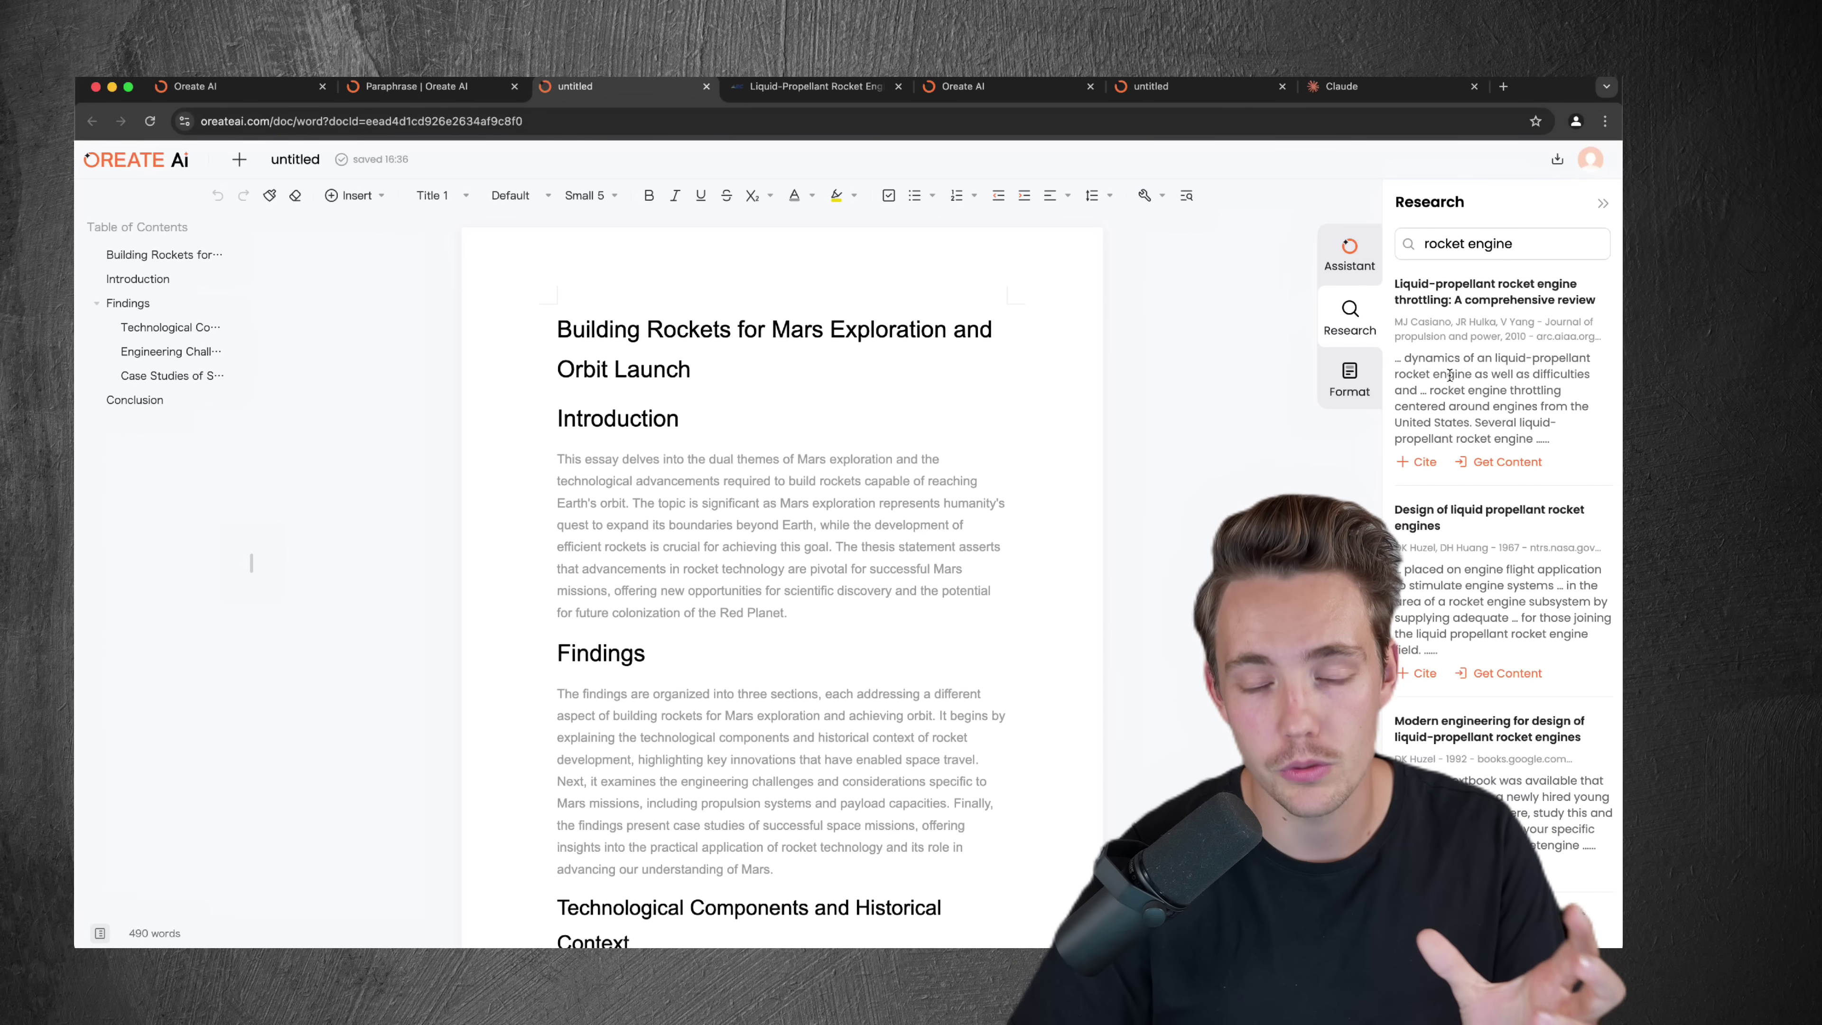
scroll(1474, 572, "down", 5)
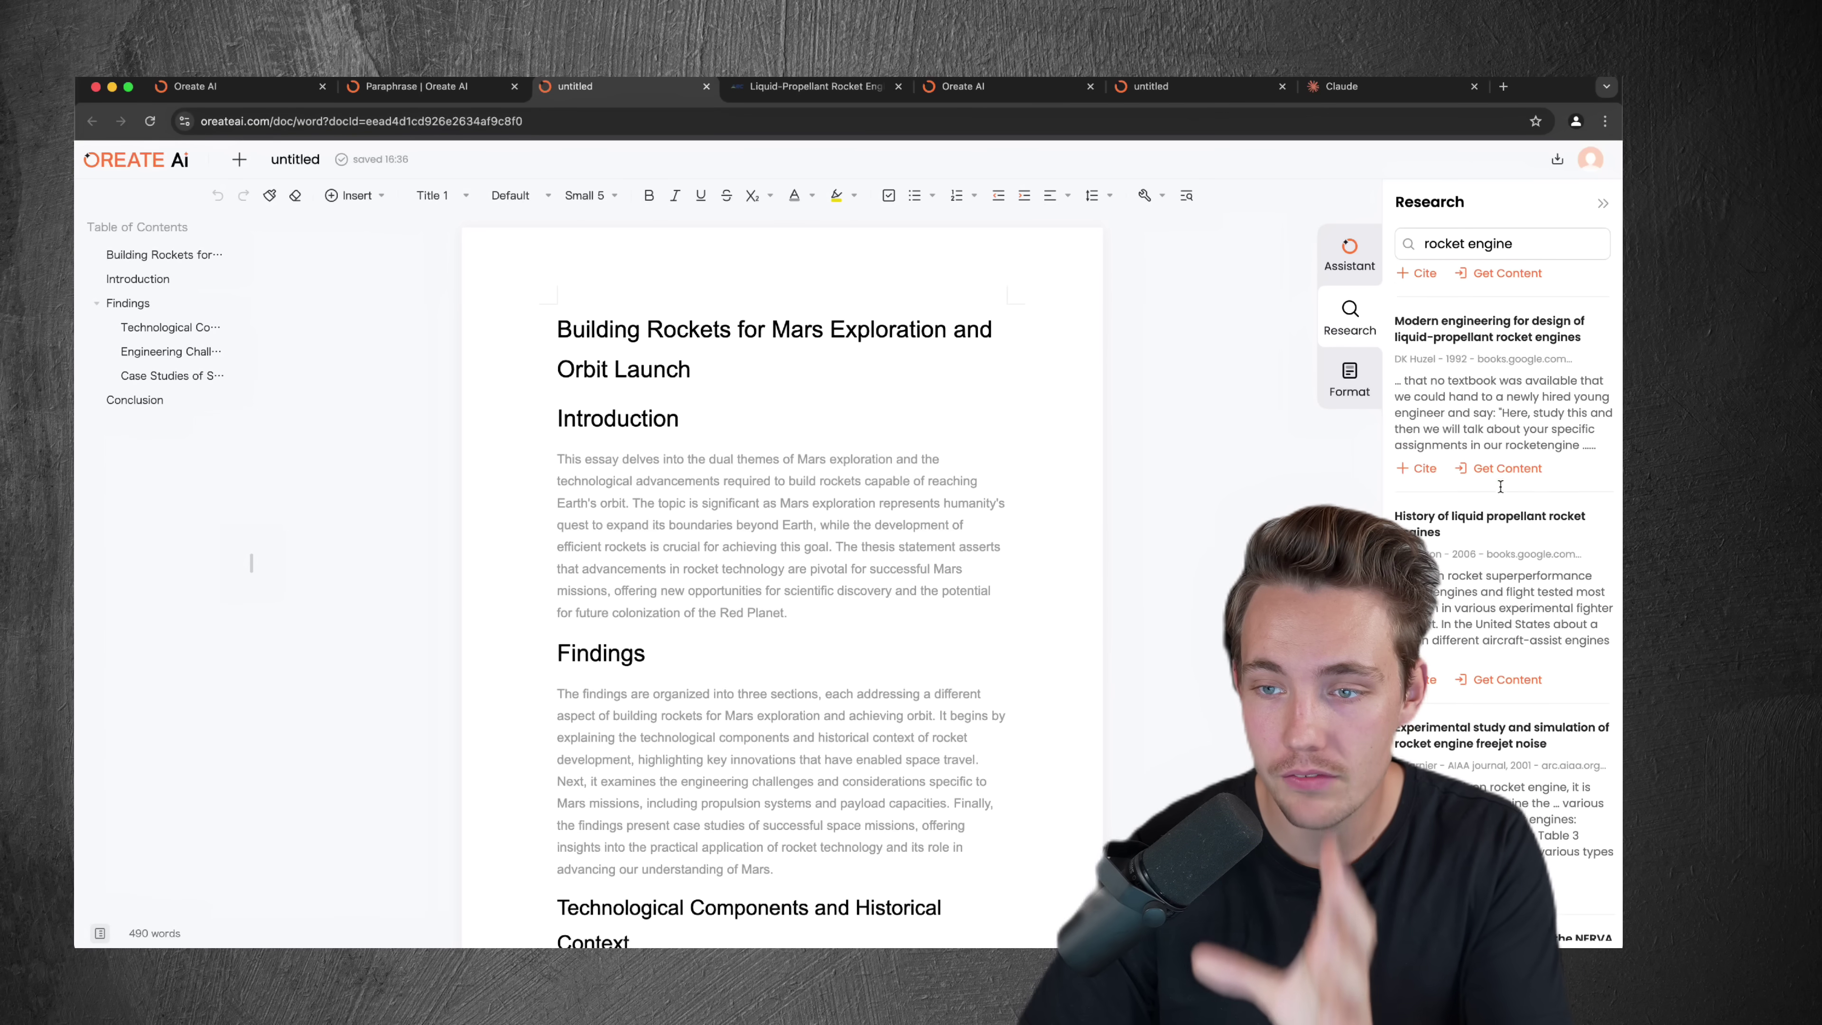
Show the Essay, Research Proposal and Post-Class Journals format templates beside the essay.
left_click(1349, 377)
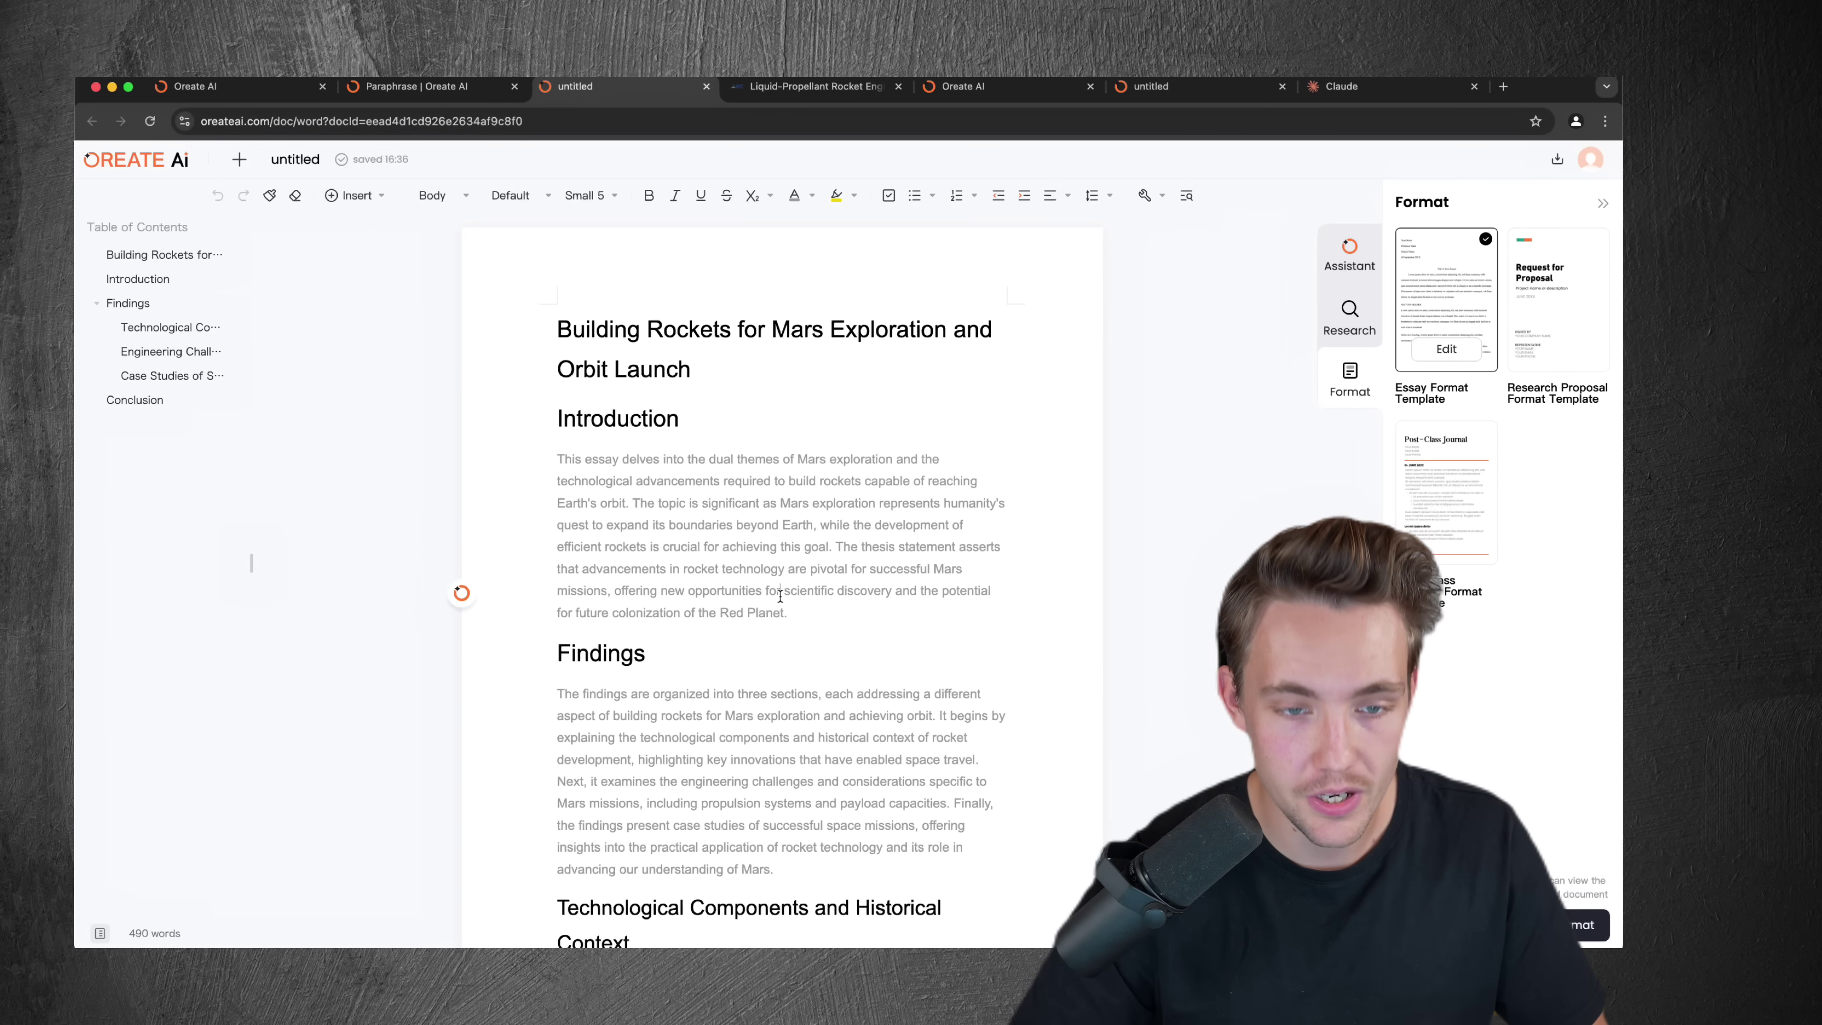
Copy the whole Mars essay into the paraphraser's Before paraphrase panel.
key("super+a")
scroll(780, 595, "down", 1)
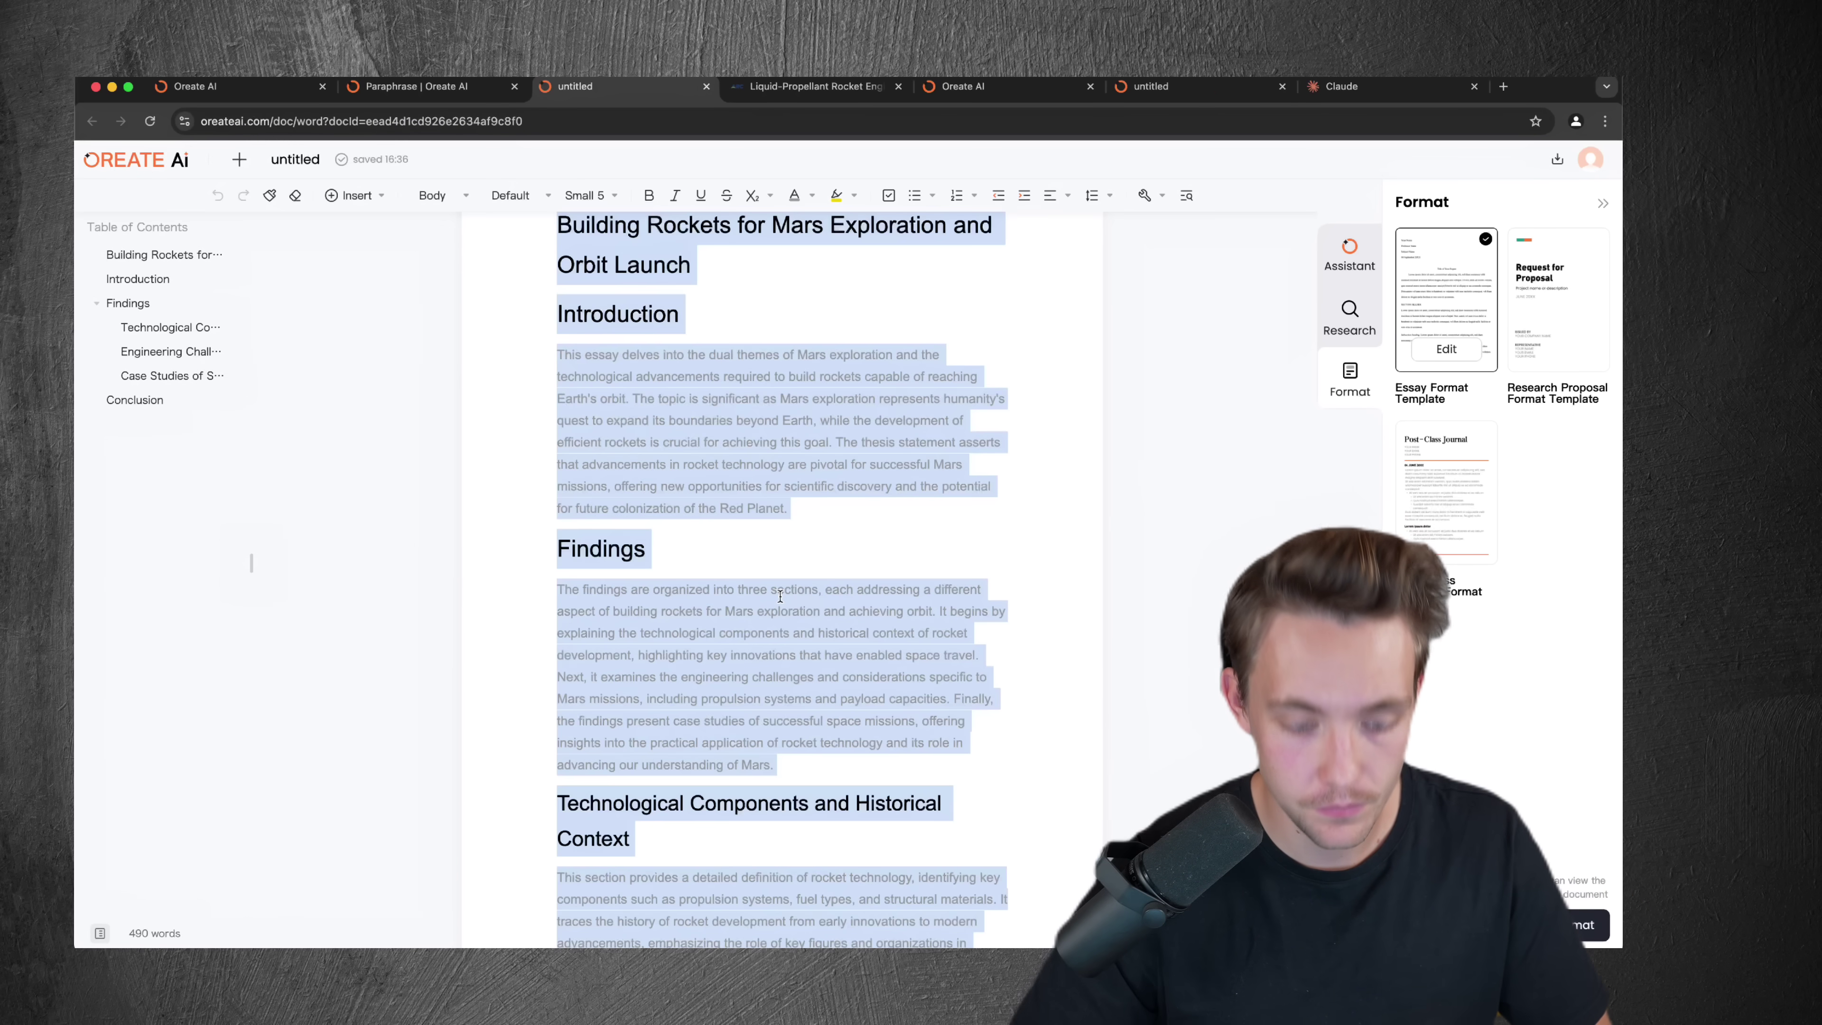
left_click(413, 100)
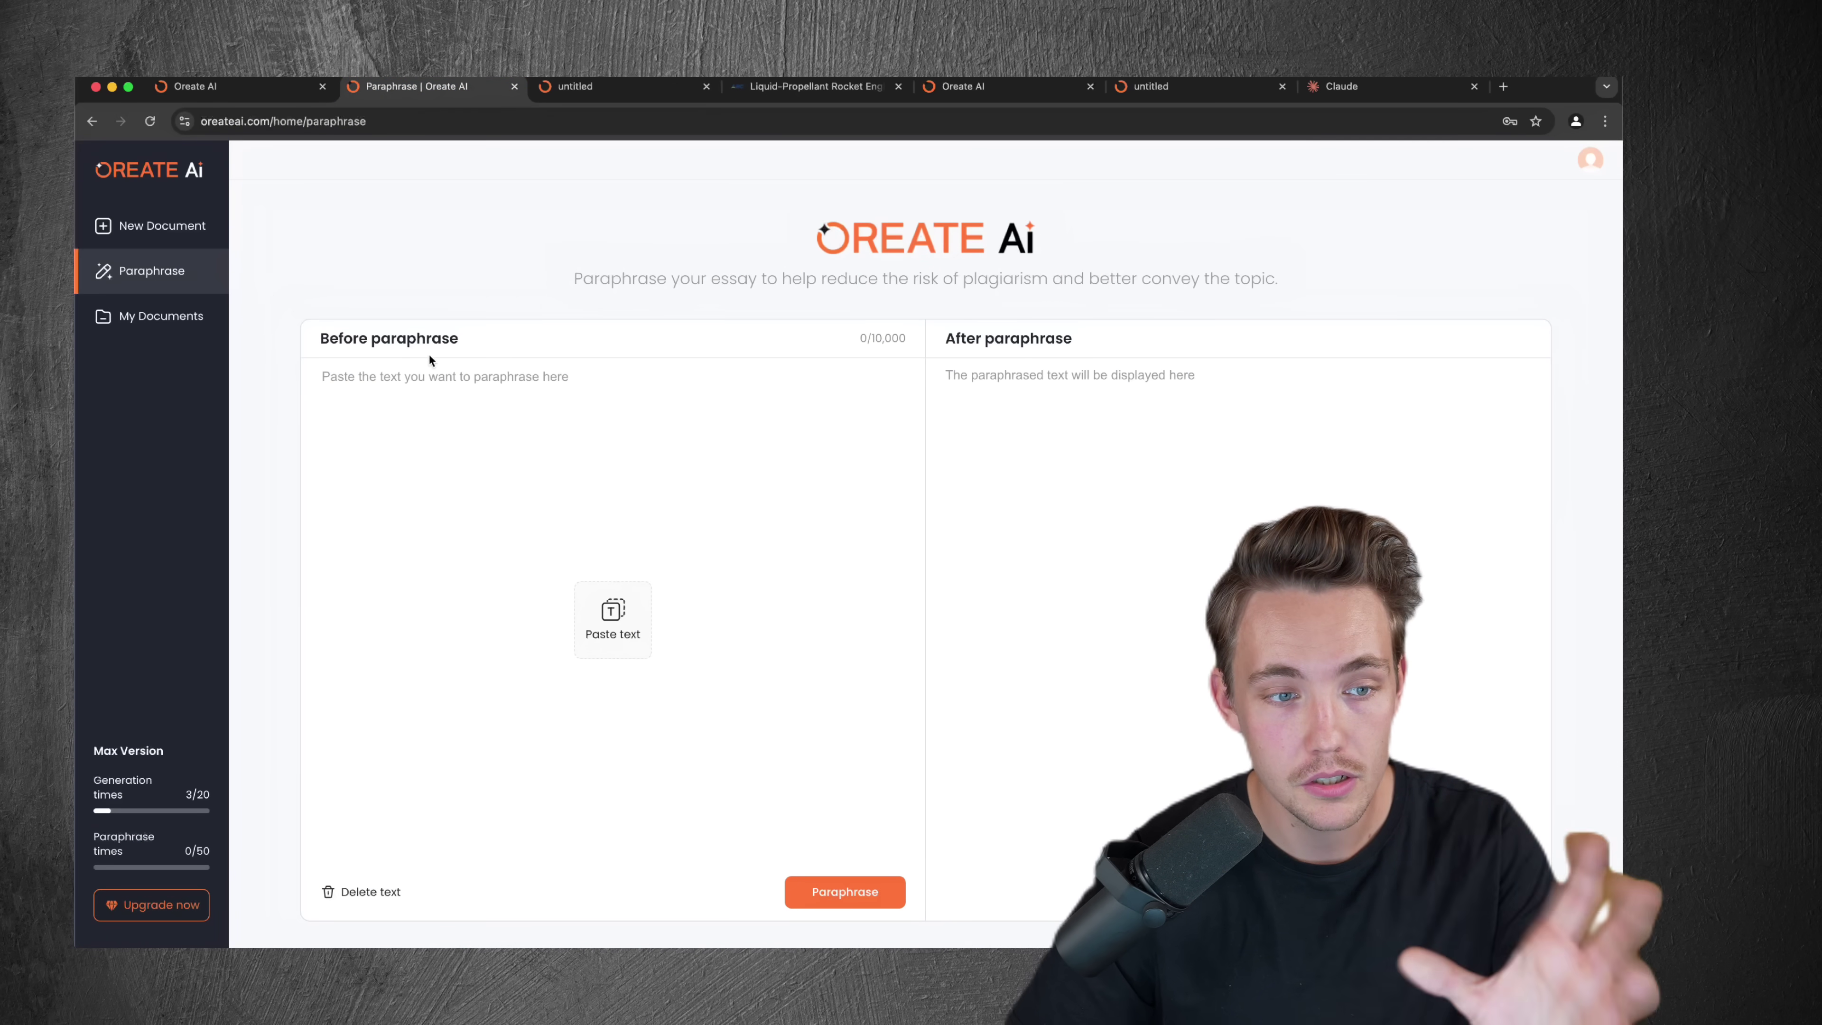
left_click(443, 381)
key("super+v")
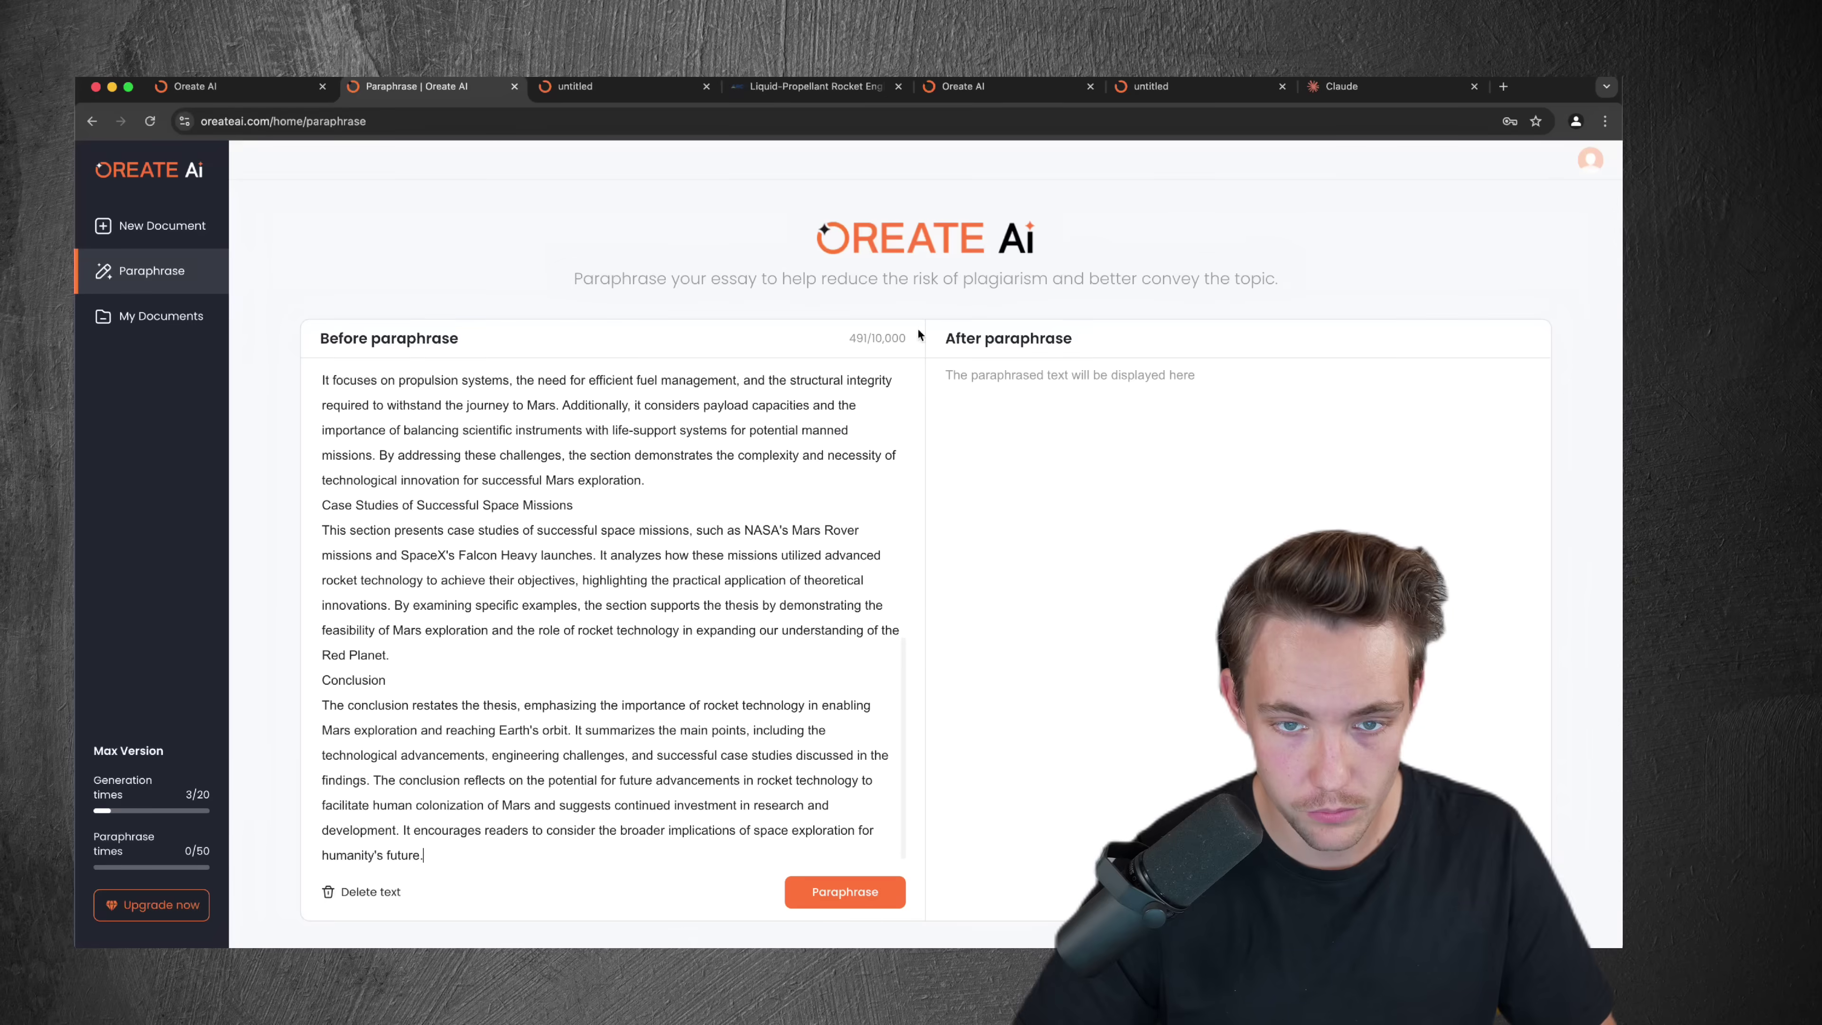
key("super+a")
left_click(748, 639)
scroll(748, 638, "up", 10)
scroll(748, 639, "down", 3)
scroll(815, 476, "up", 3)
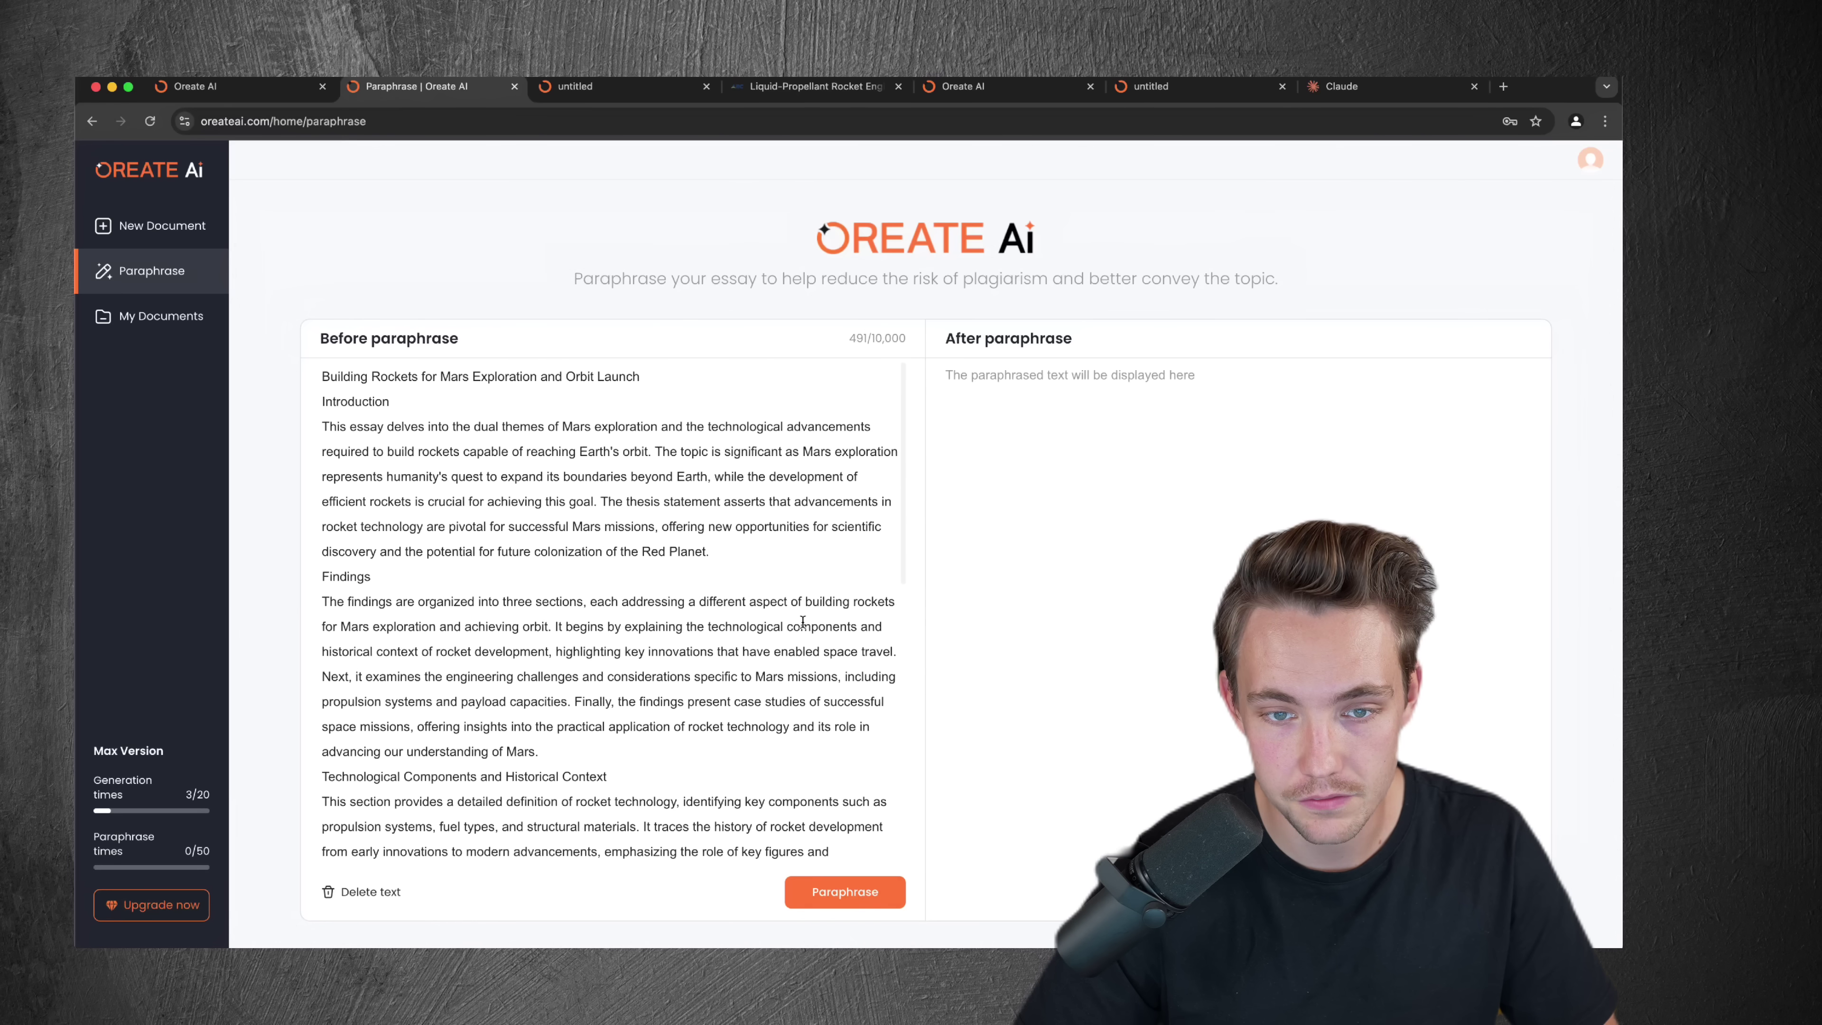
Paraphrase the essay and review the reworded 'Launching into Orbit' version.
left_click(837, 899)
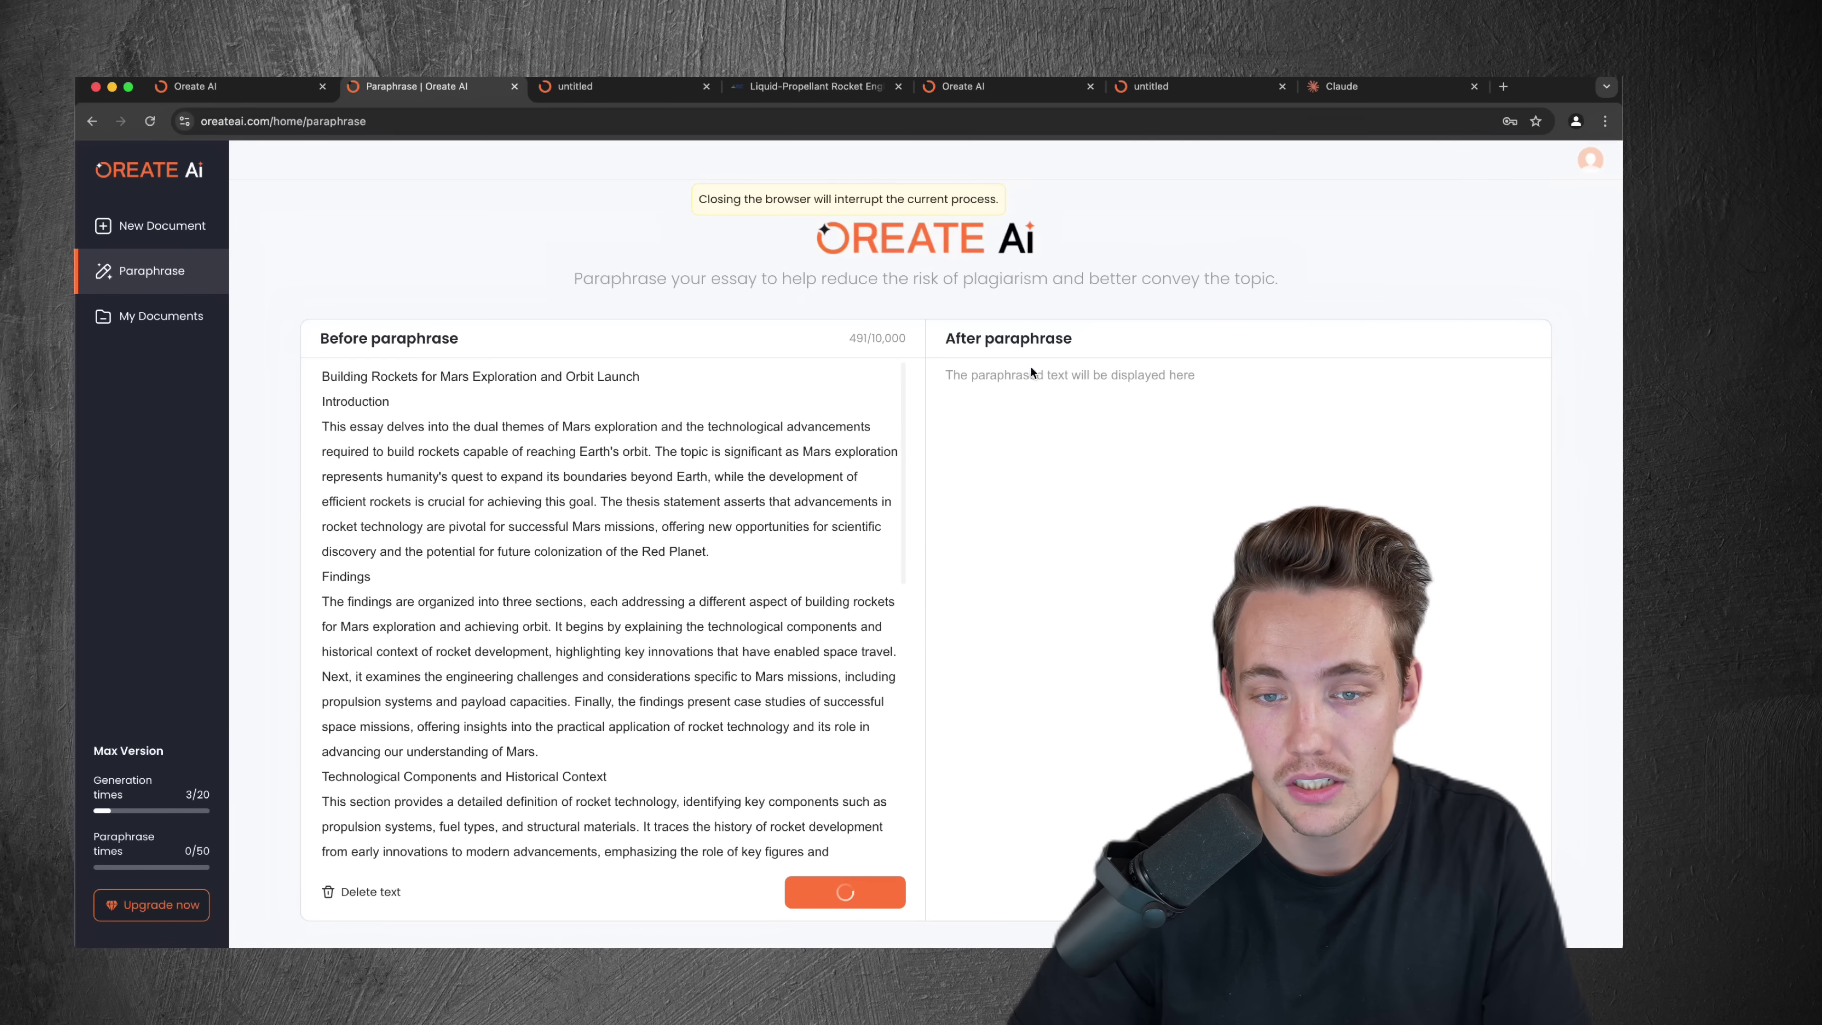
scroll(658, 619, "down", 3)
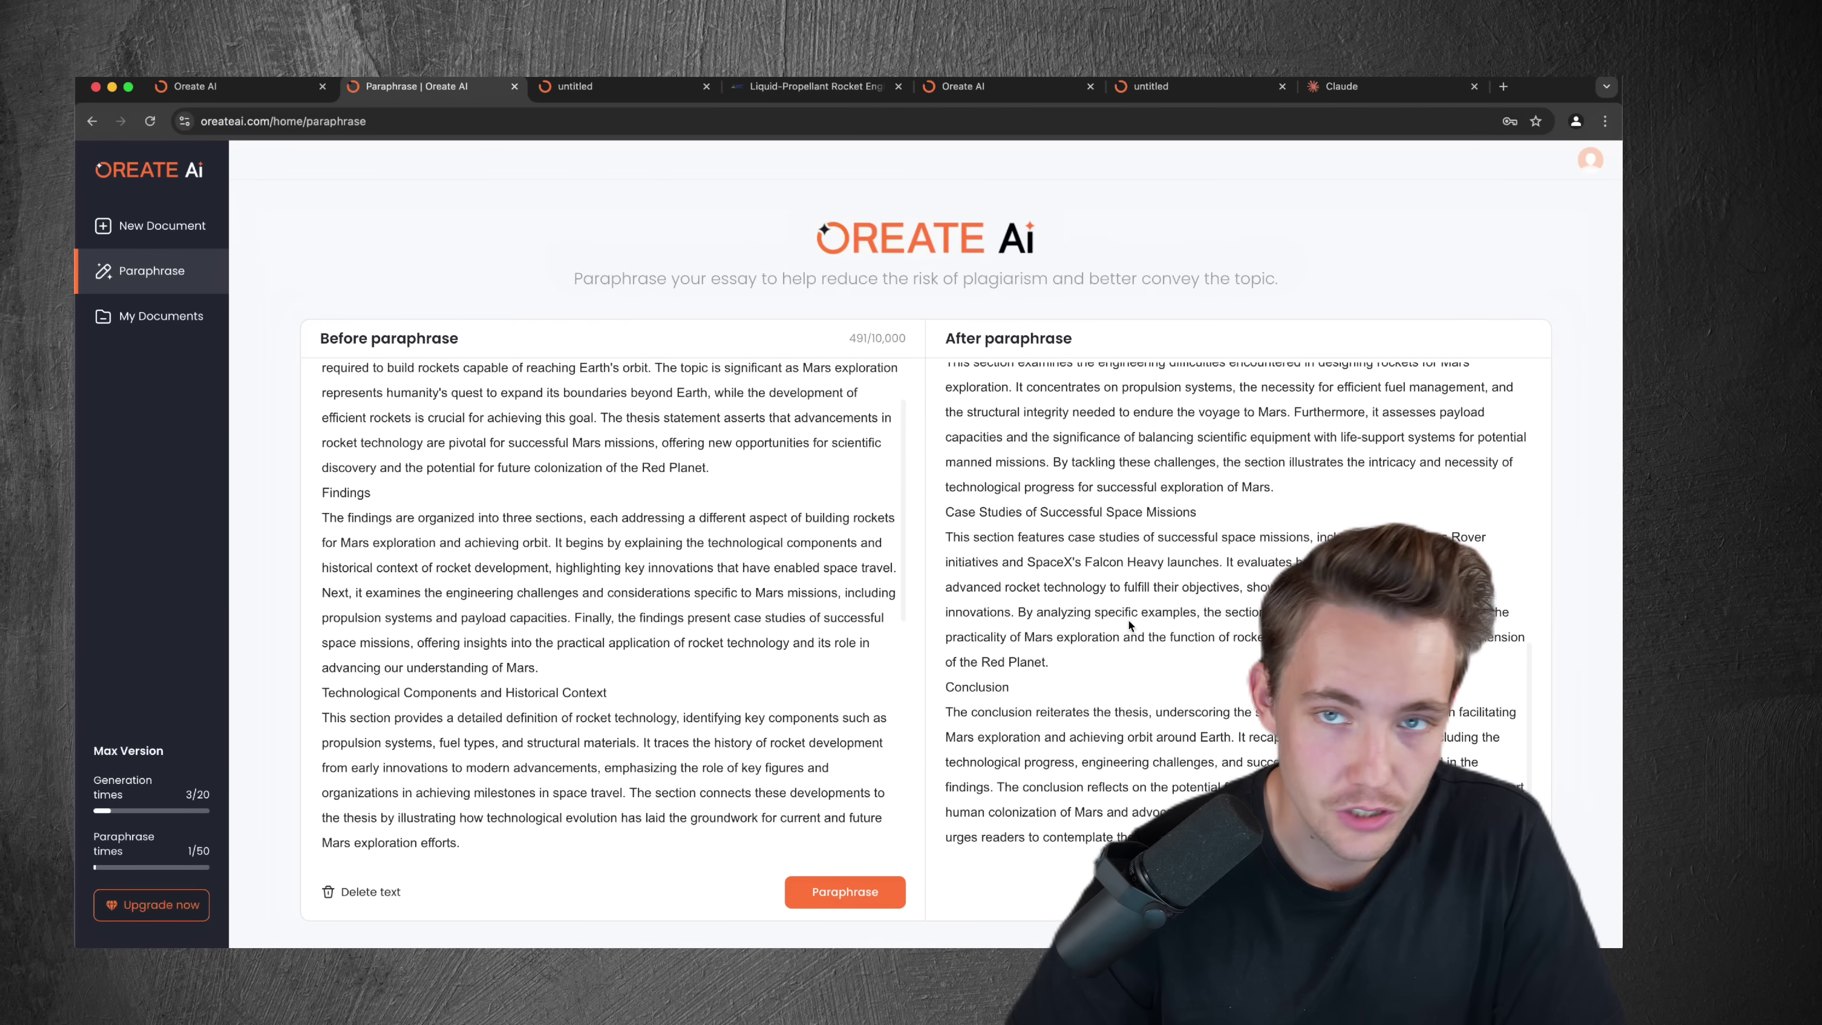
scroll(1128, 622, "up", 6)
scroll(1142, 471, "up", 3)
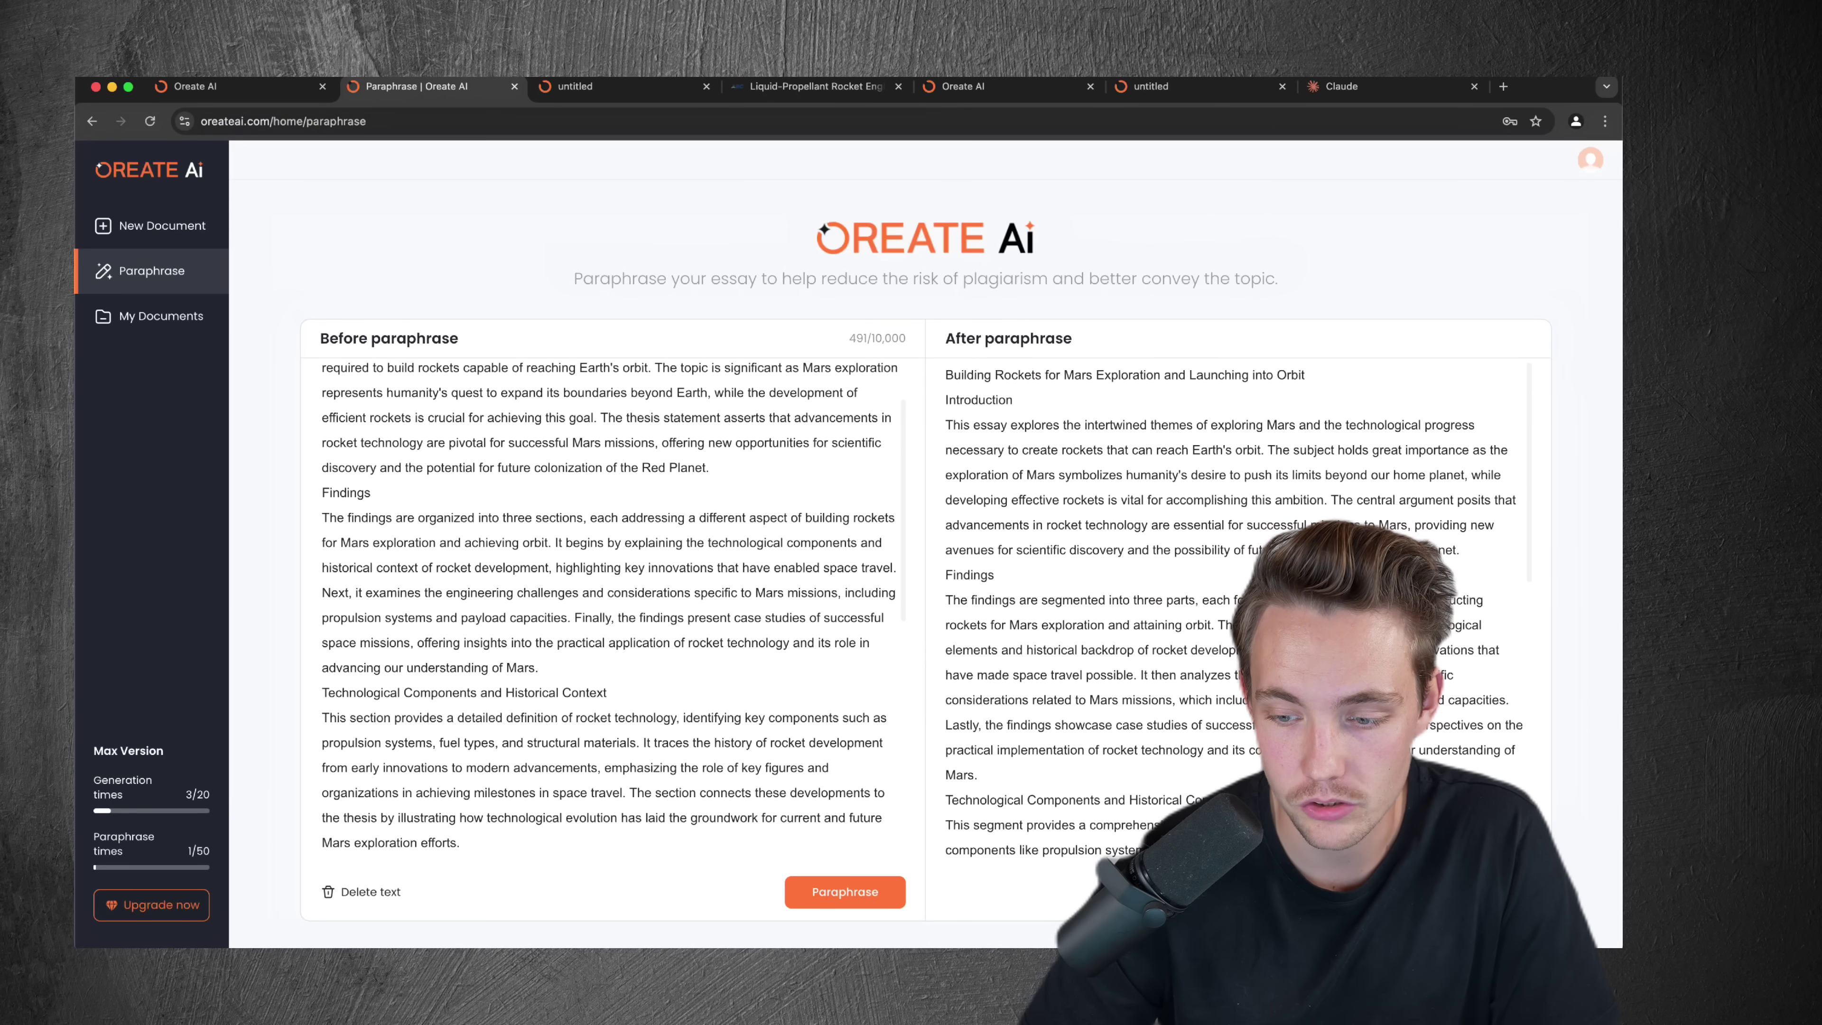
Paste the paraphrased essay into a new blank document, then return to the paraphrase results.
left_click(163, 226)
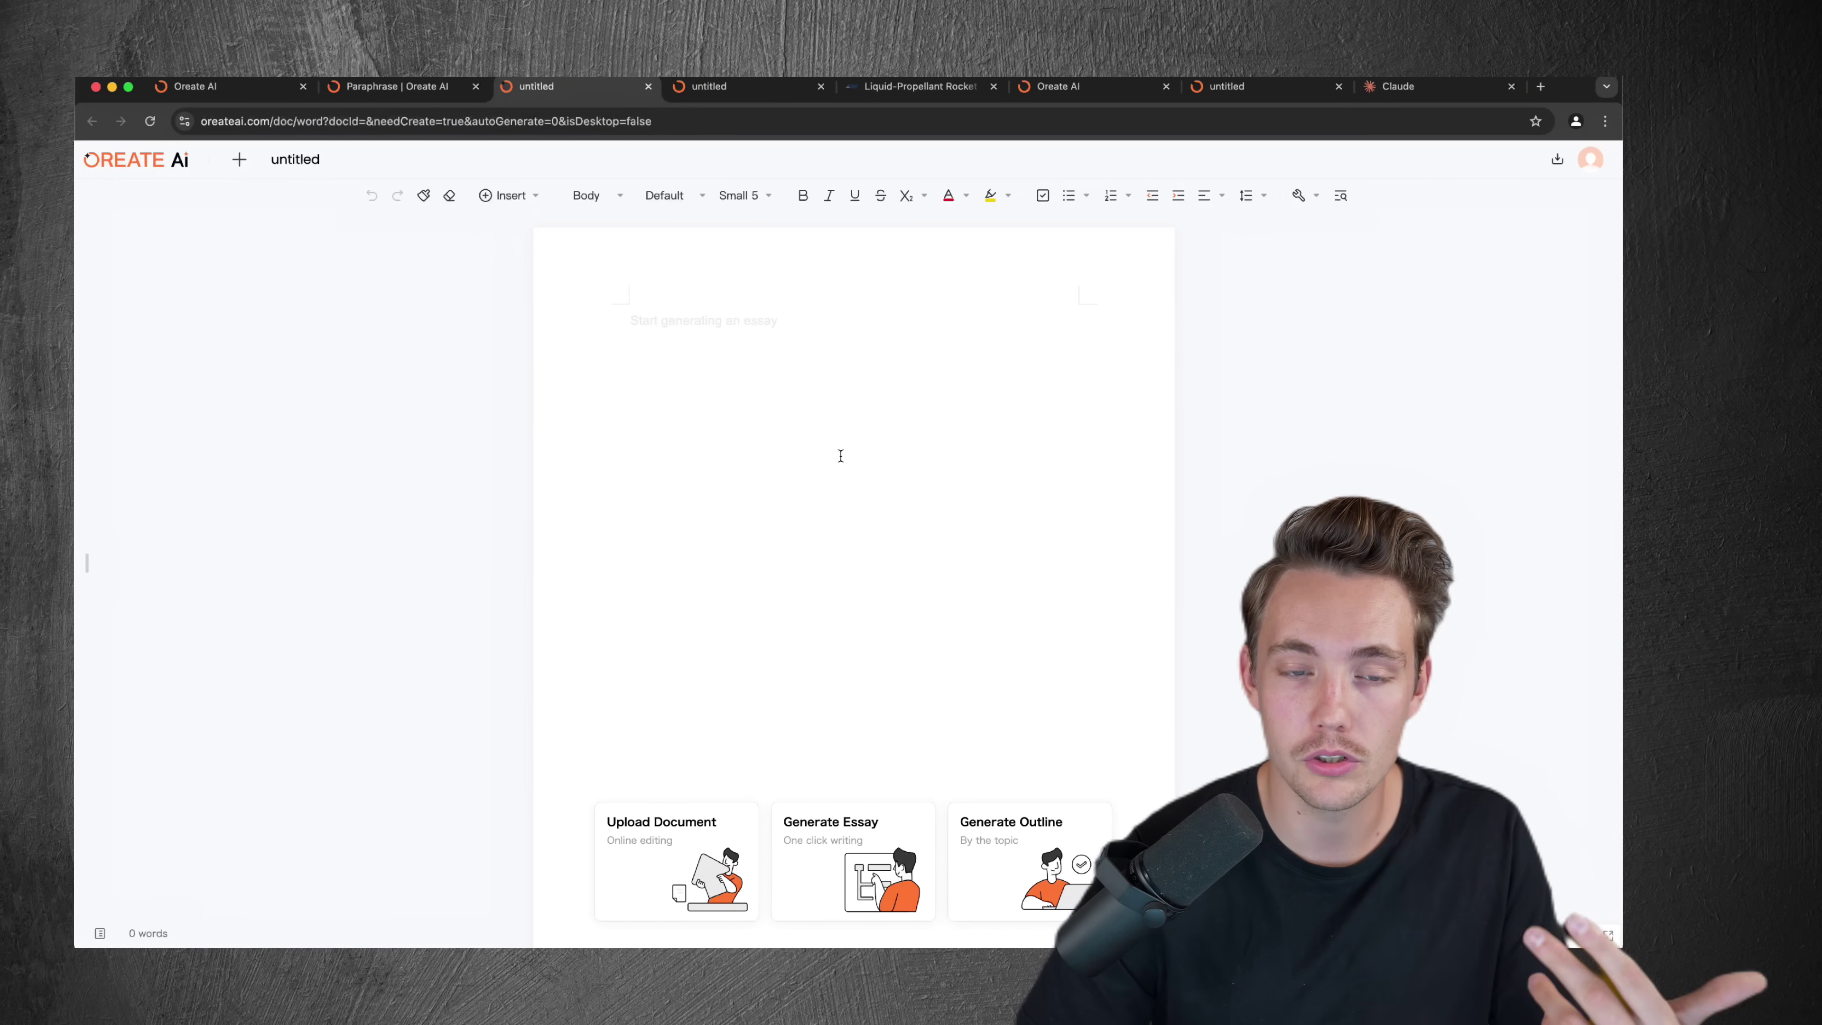
key("super+v")
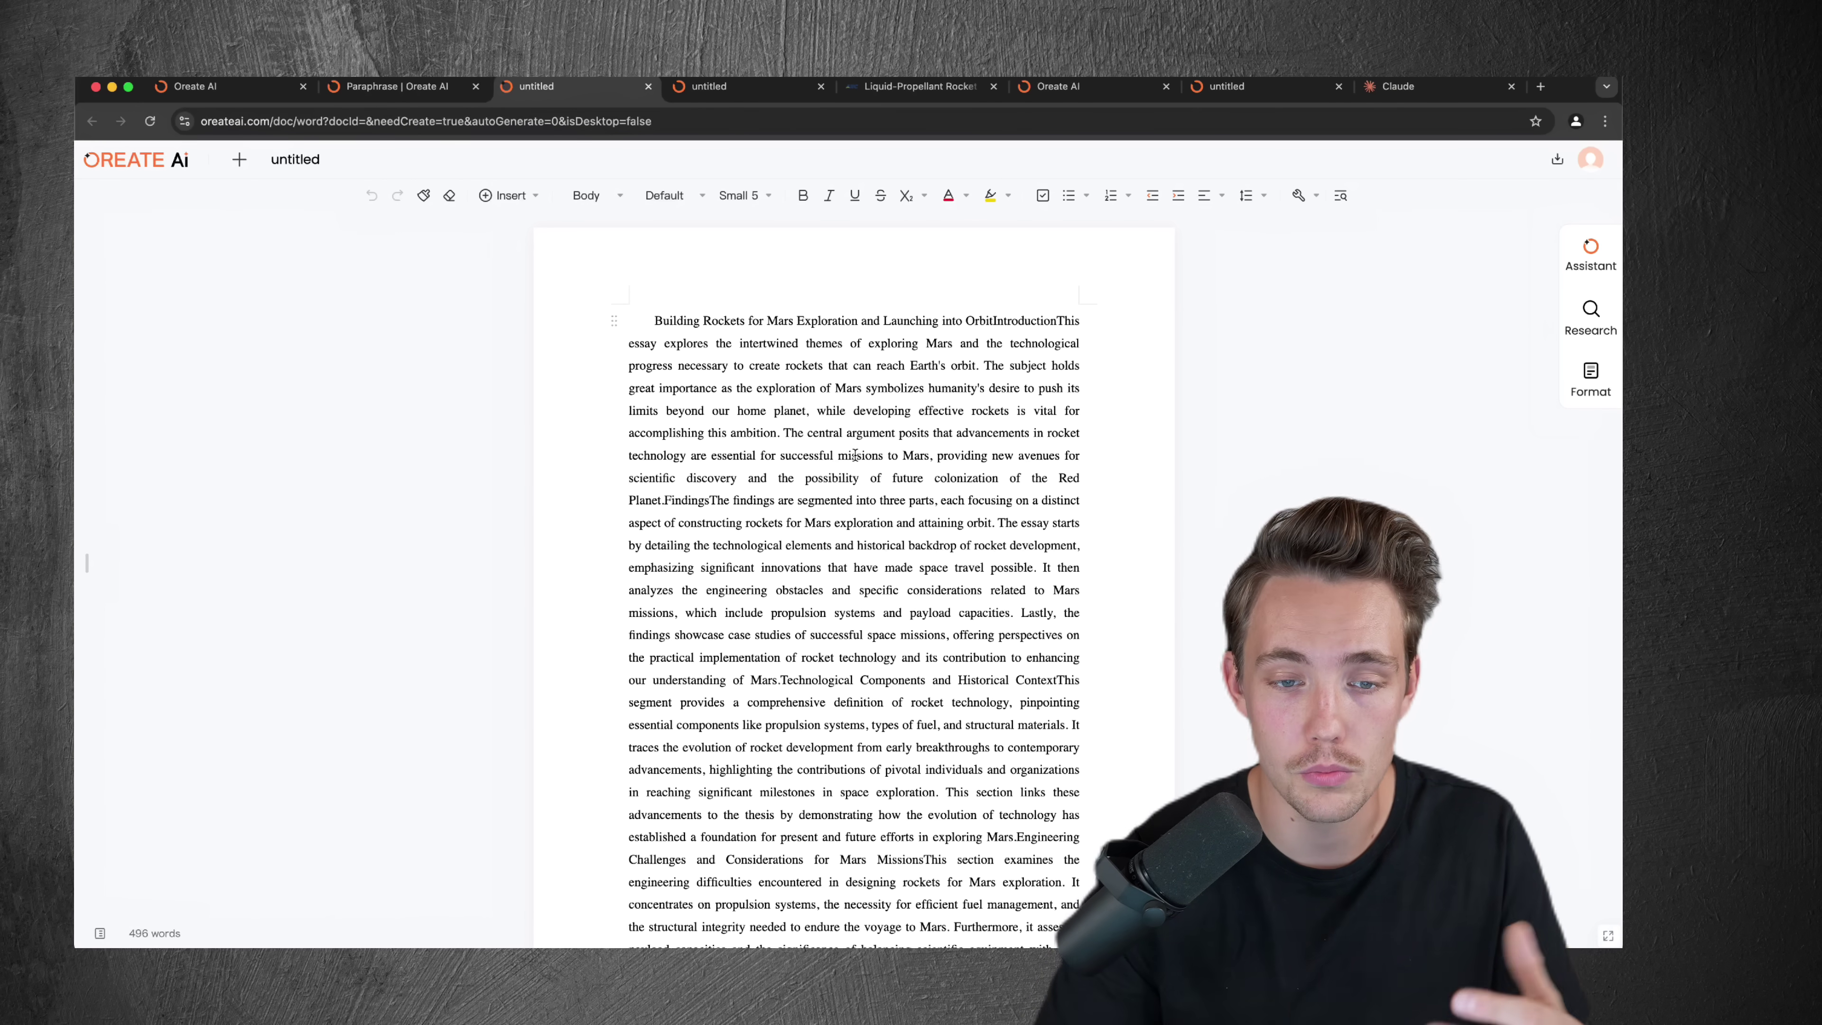
scroll(799, 439, "down", 6)
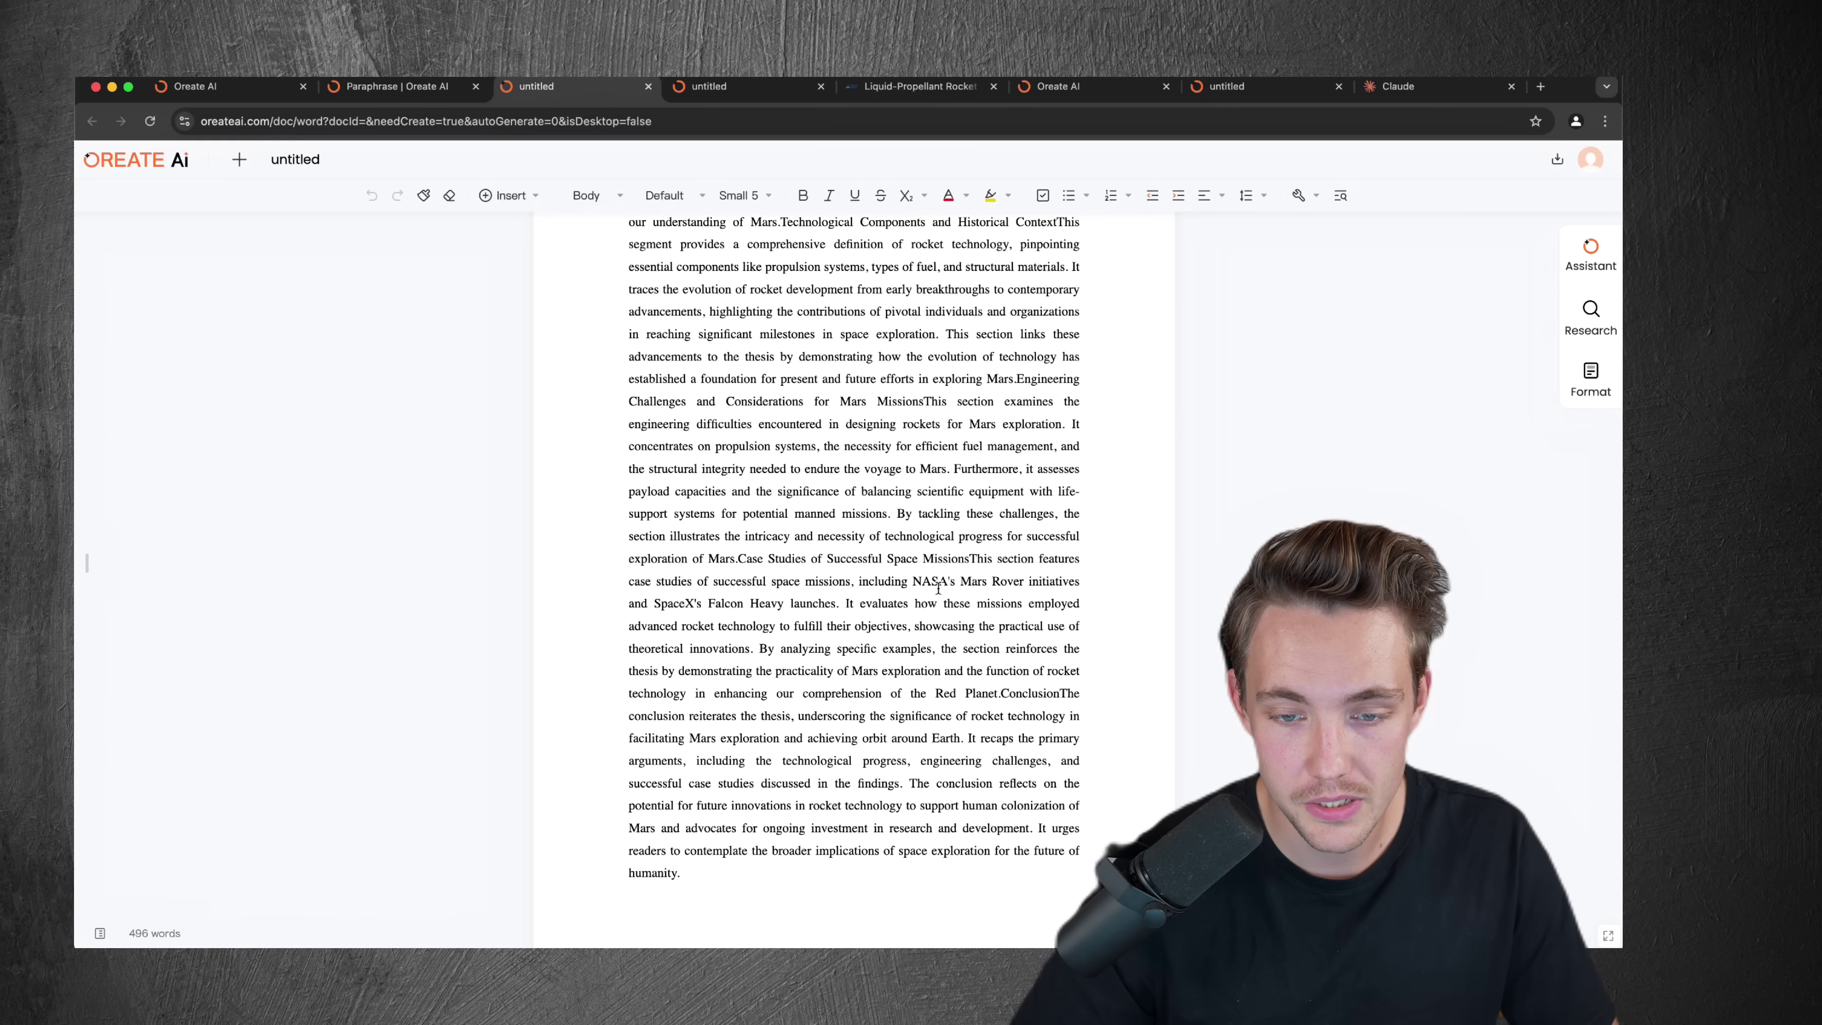
scroll(971, 536, "up", 6)
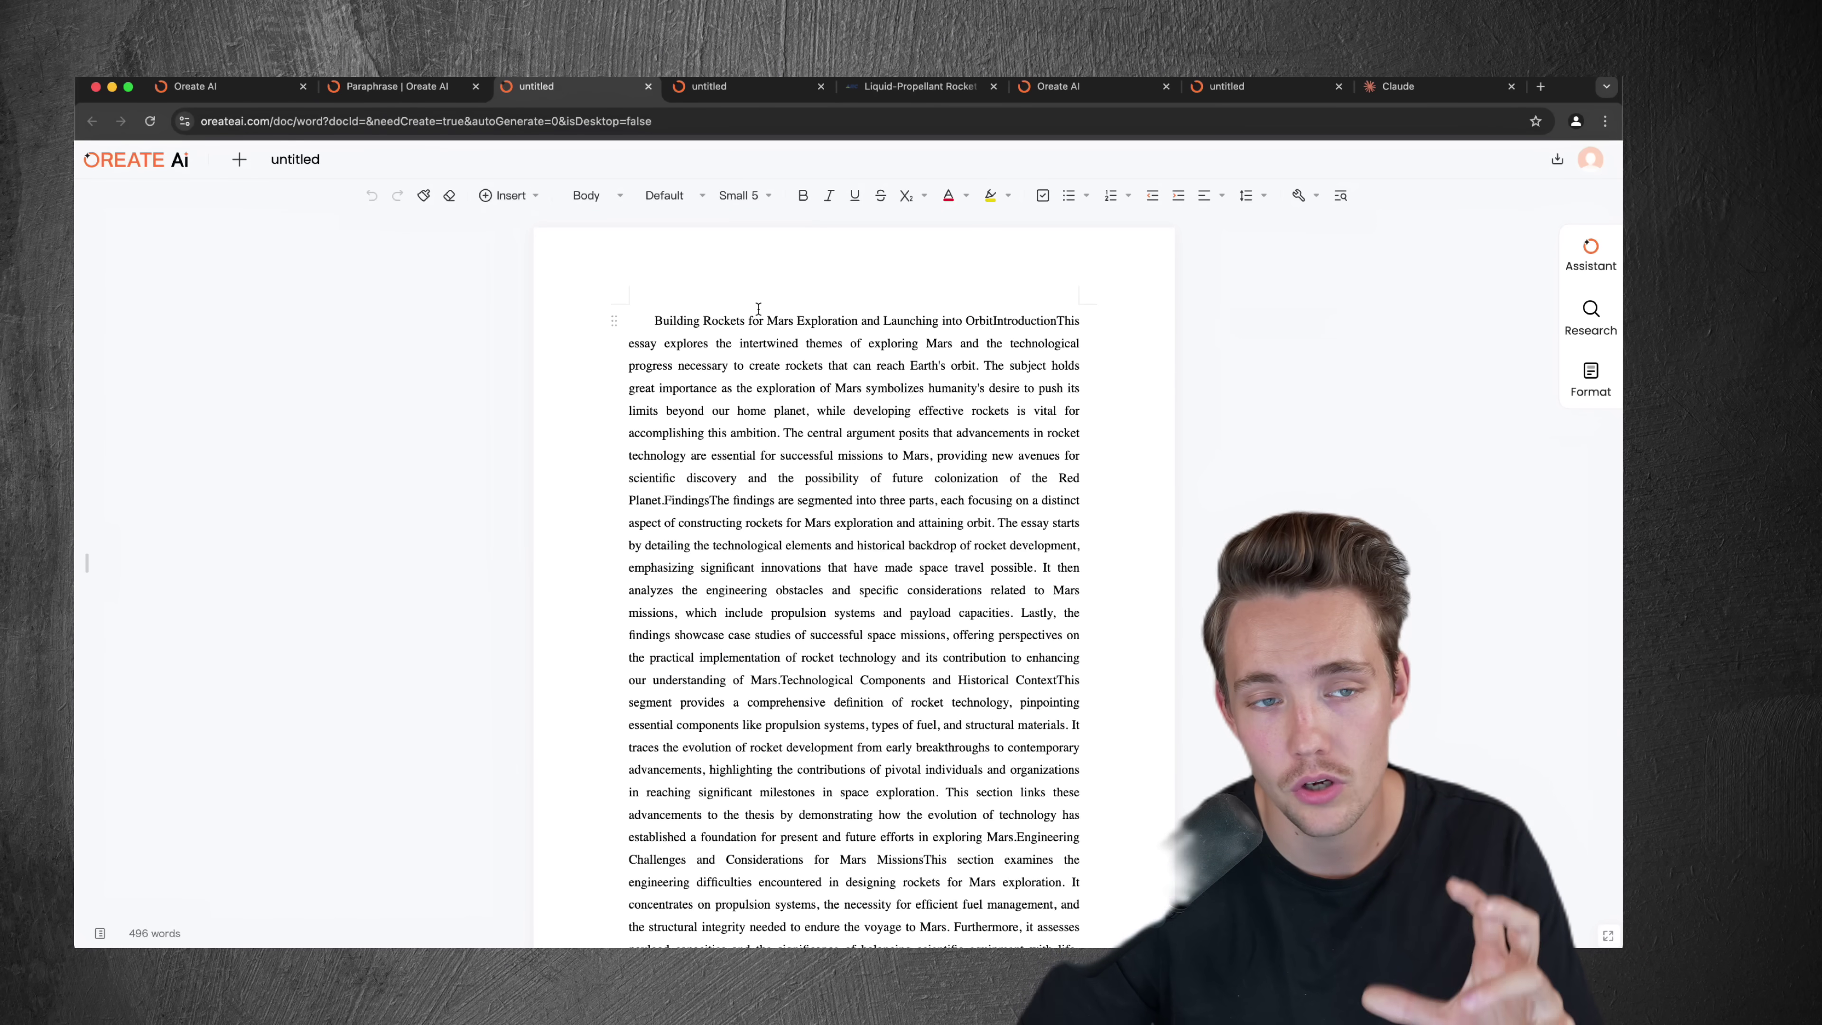
left_click(396, 88)
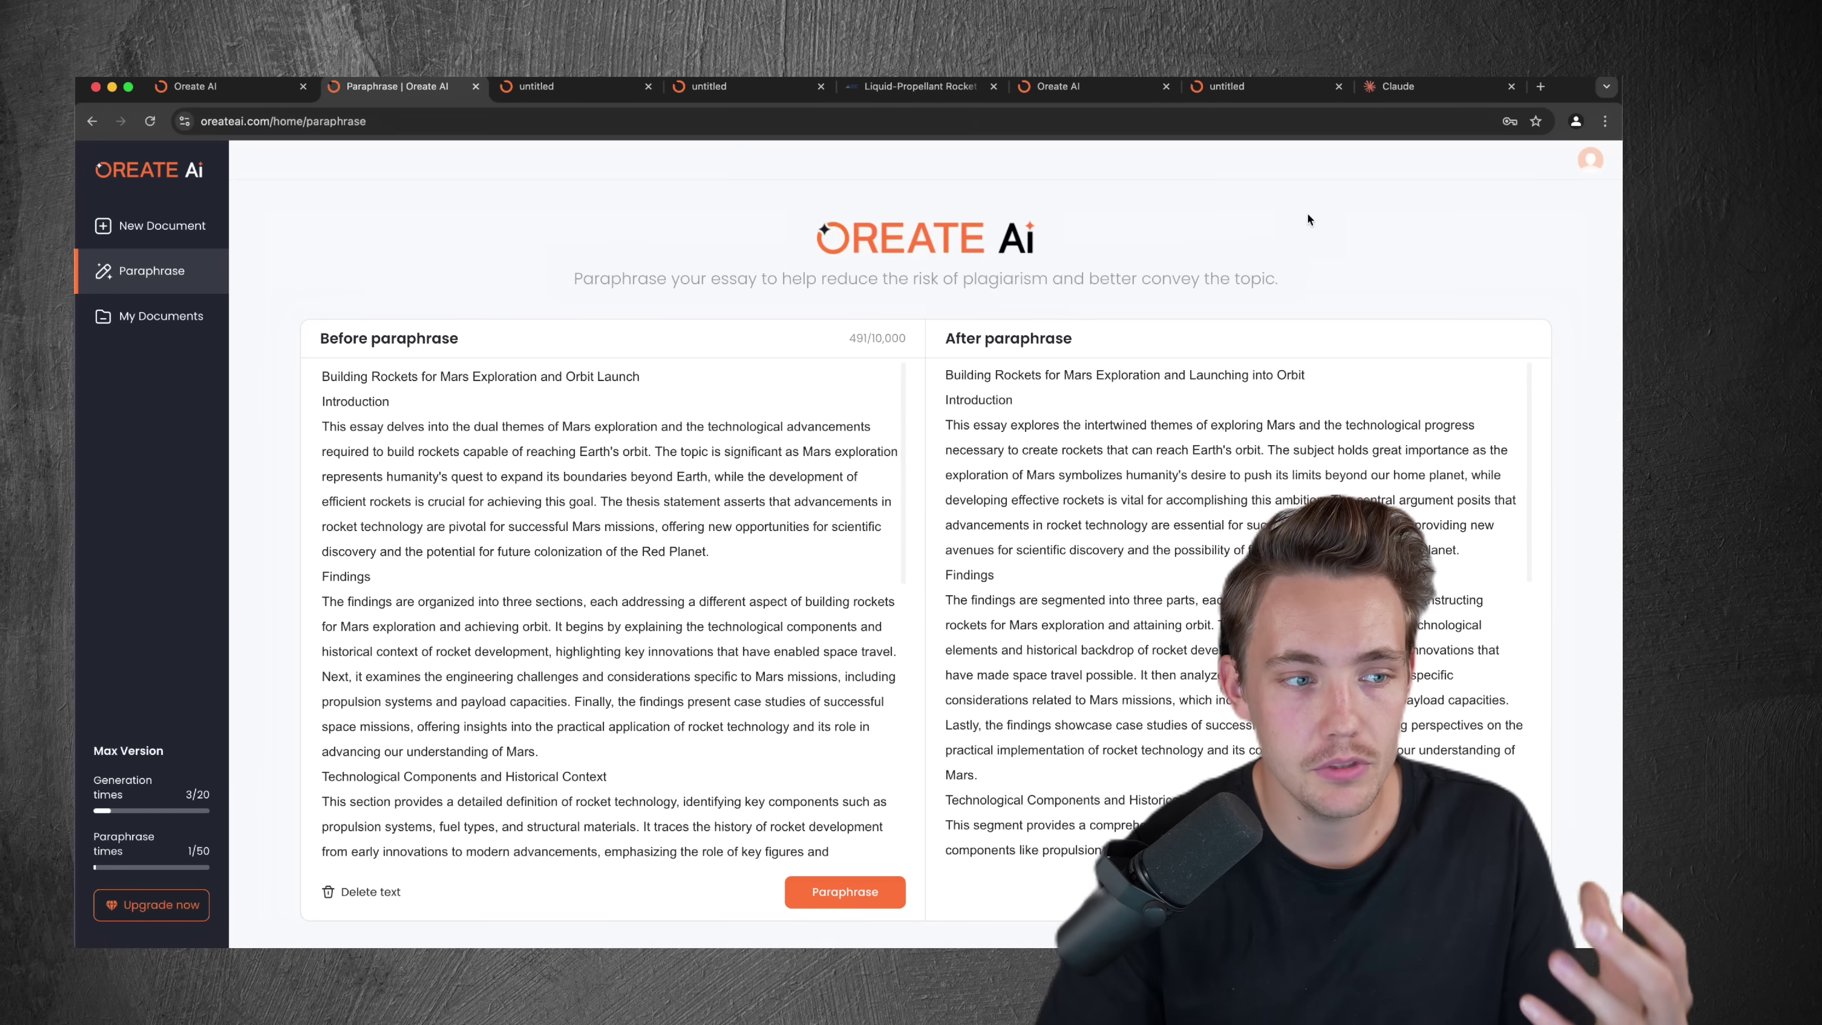
Browse the saved essays in My Documents, then move to the Claude chat.
left_click(147, 317)
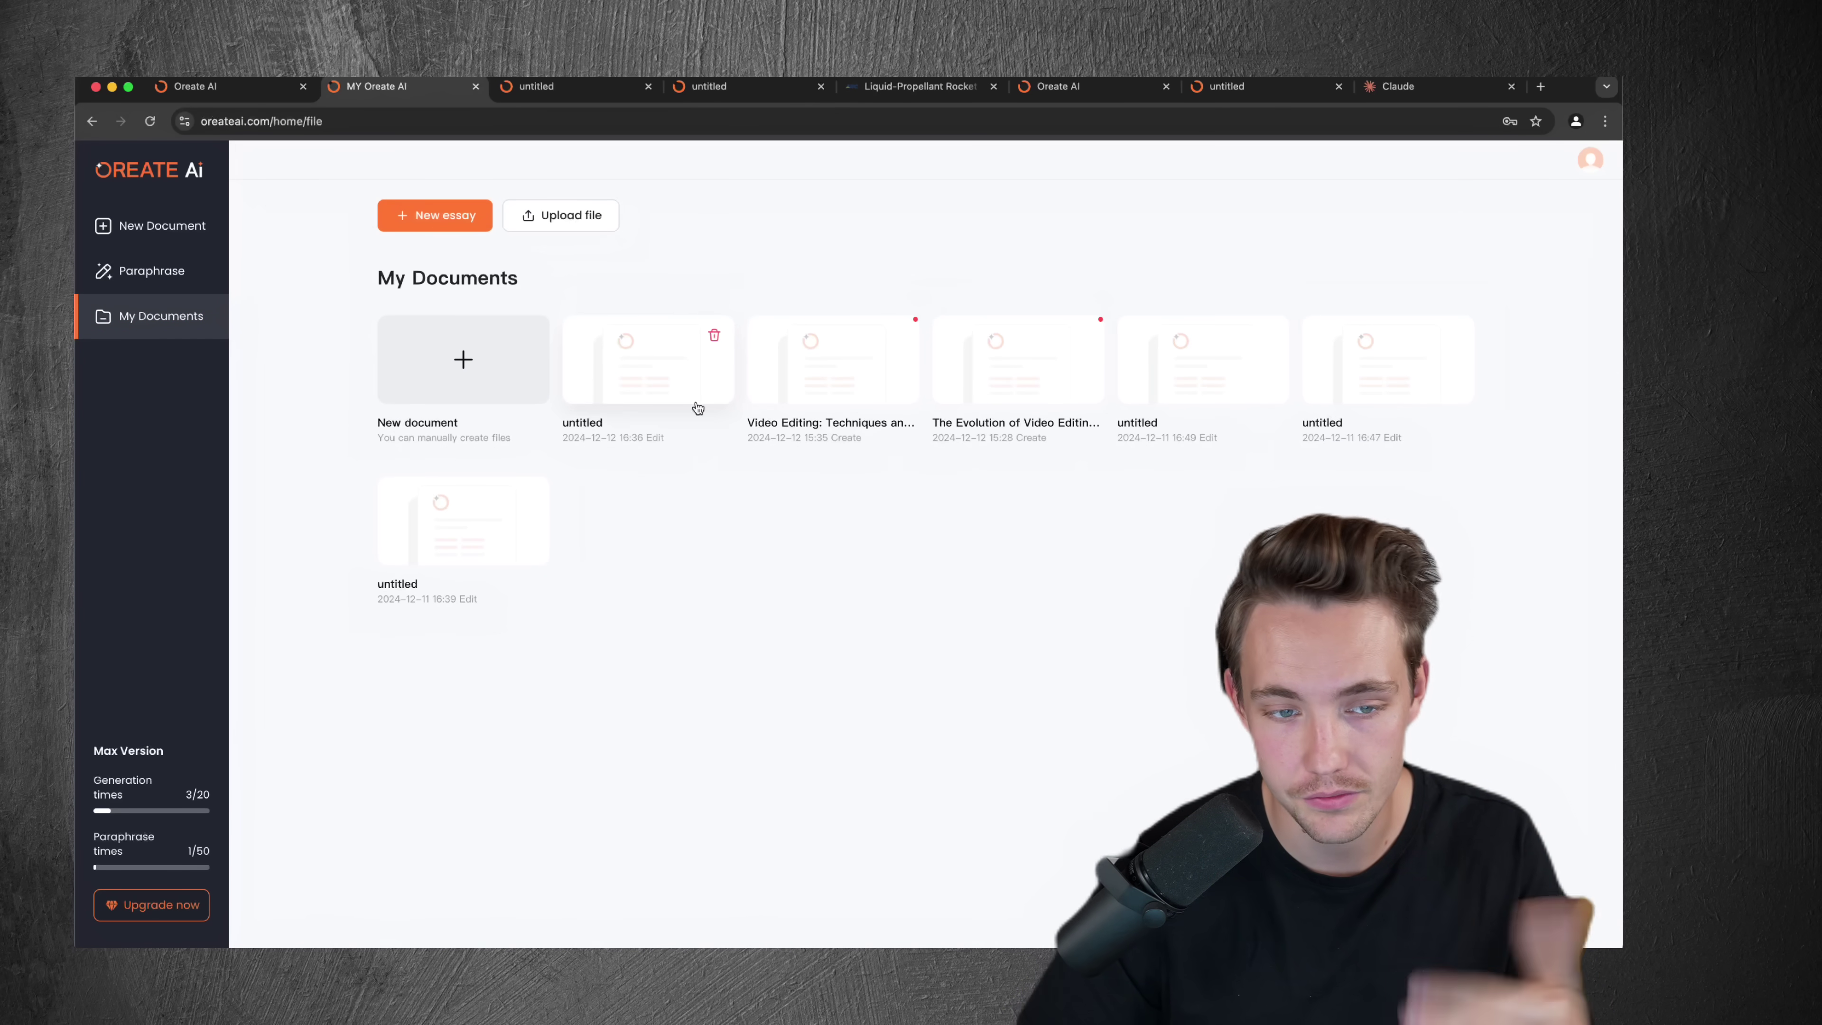
left_click(1428, 87)
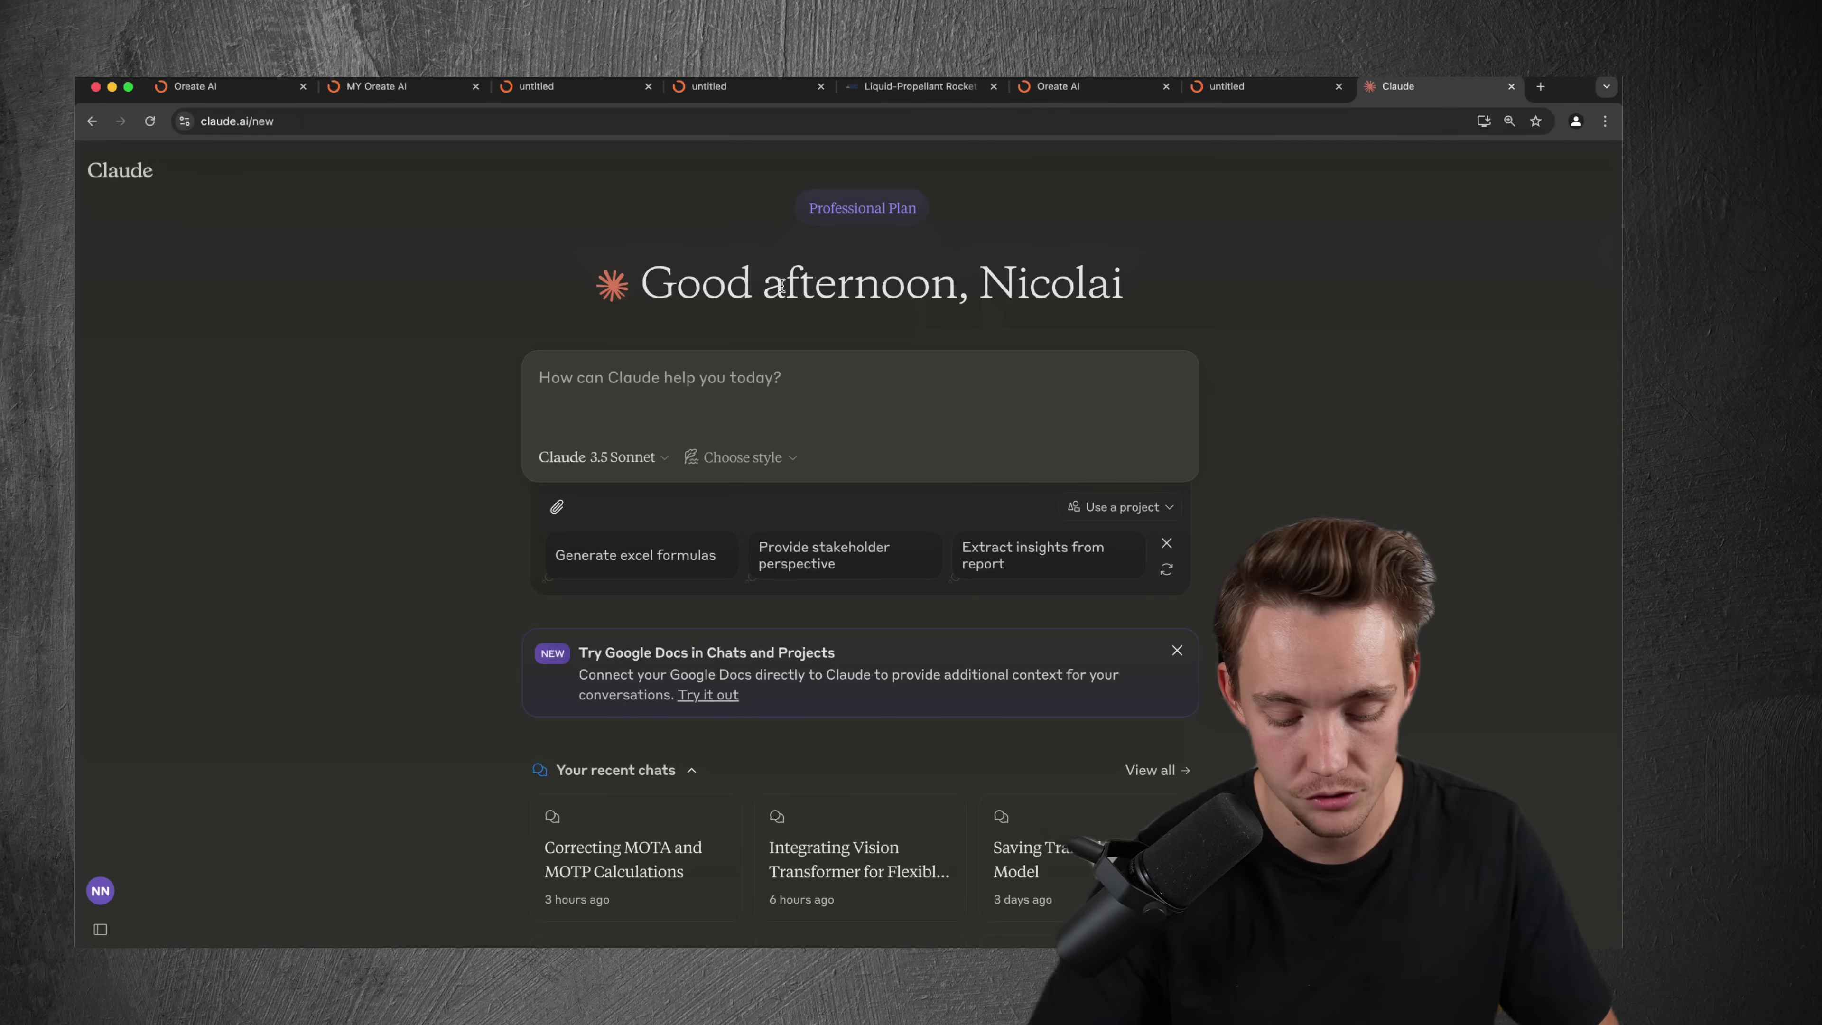
Ask Claude to create a 3000-word essay about space exploration and review the result.
type("create an essay with 3000 words about space exp")
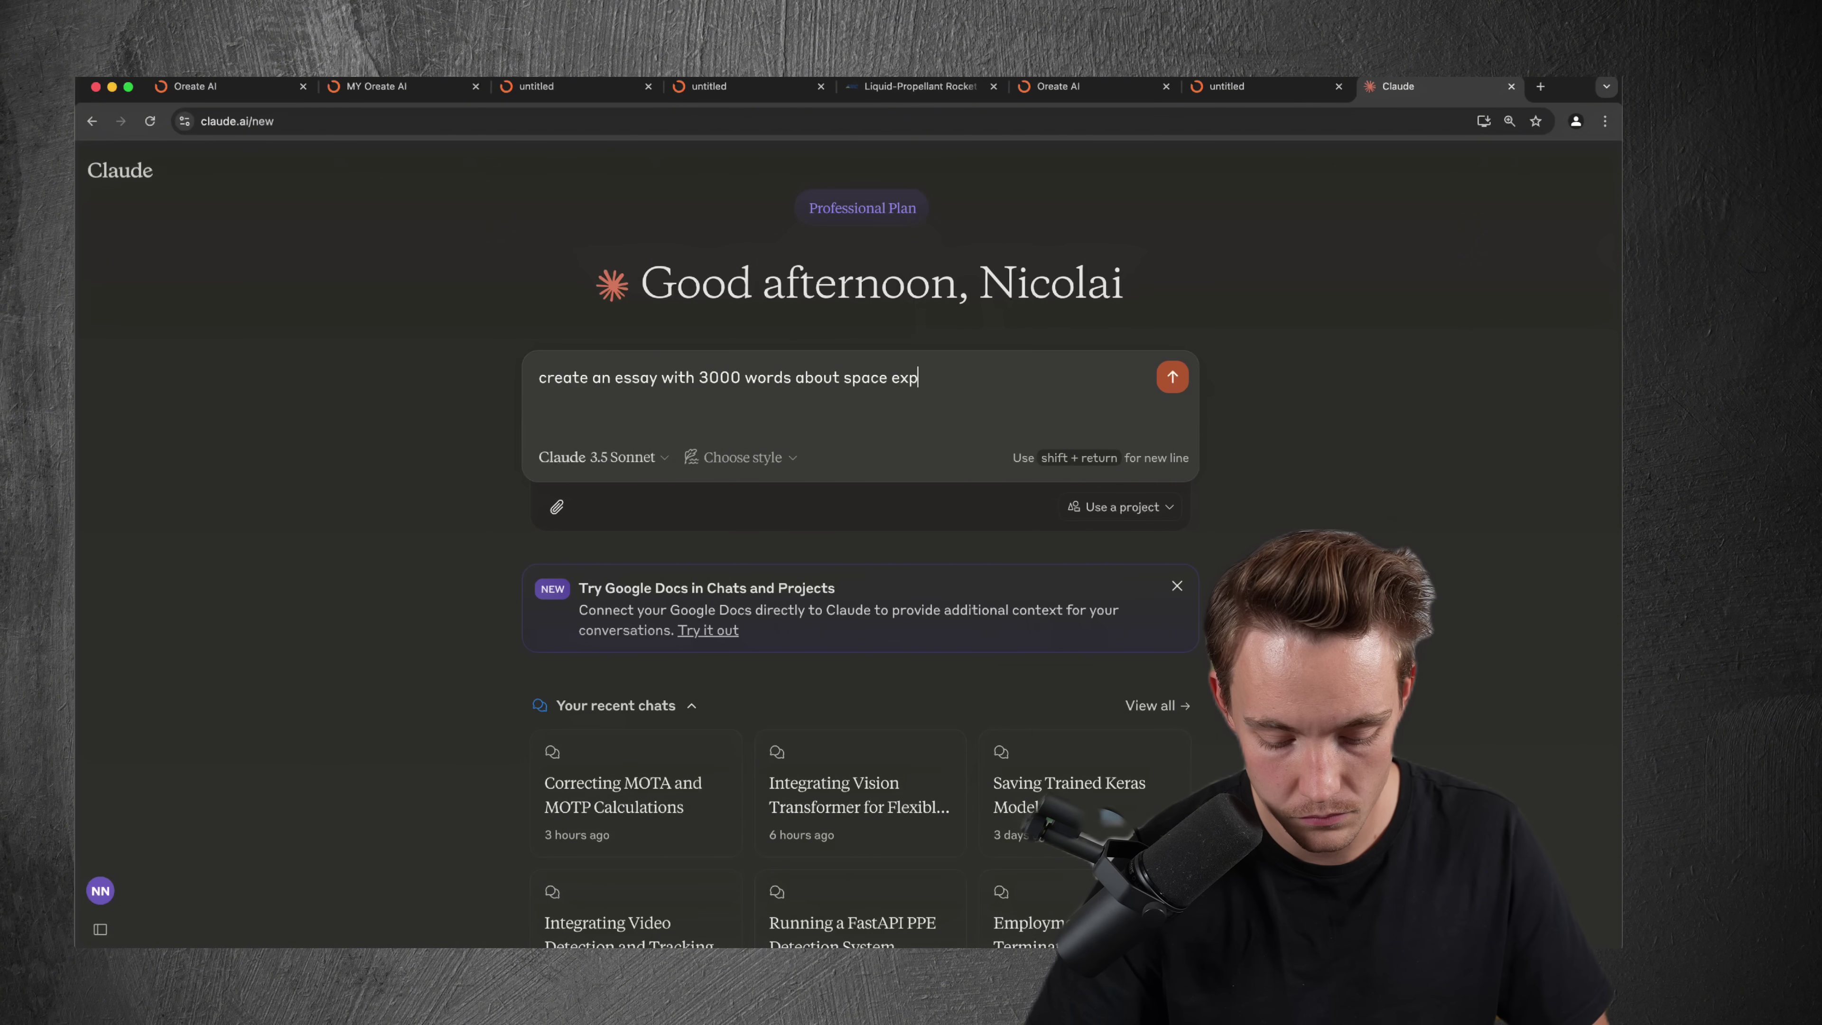
type("n")
key("Return")
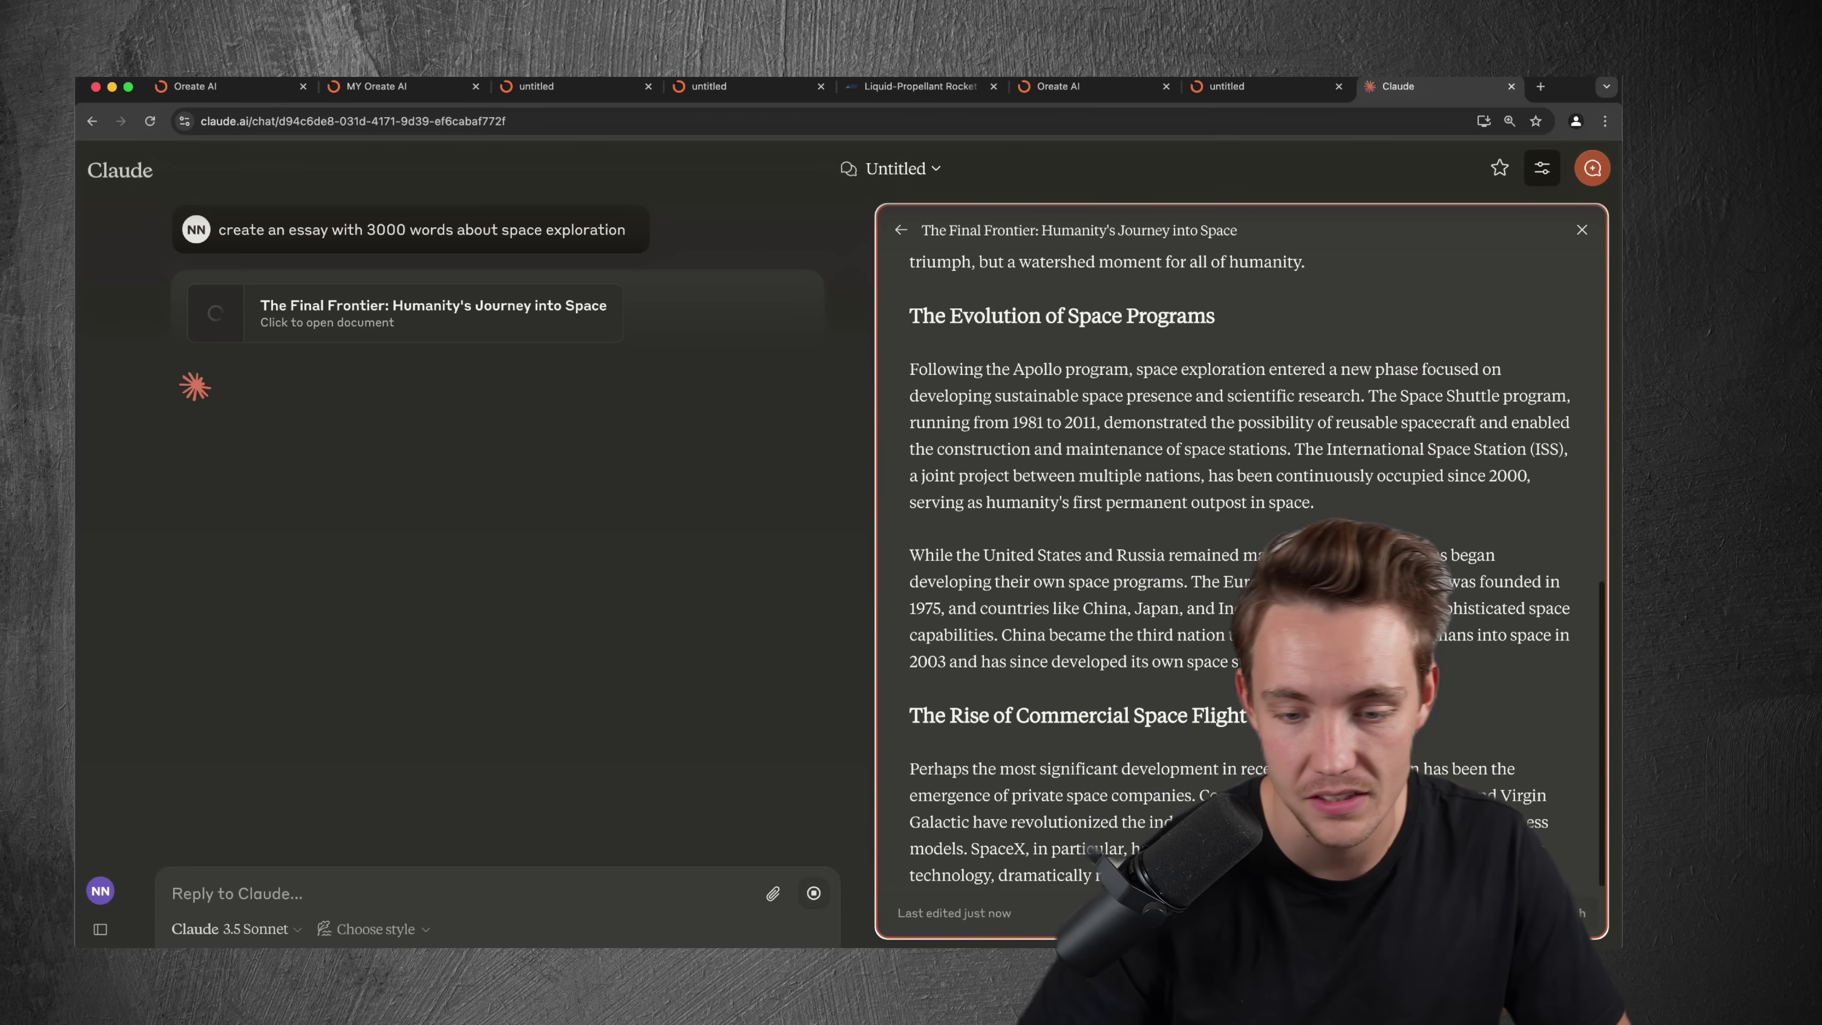
scroll(1240, 567, "up", 6)
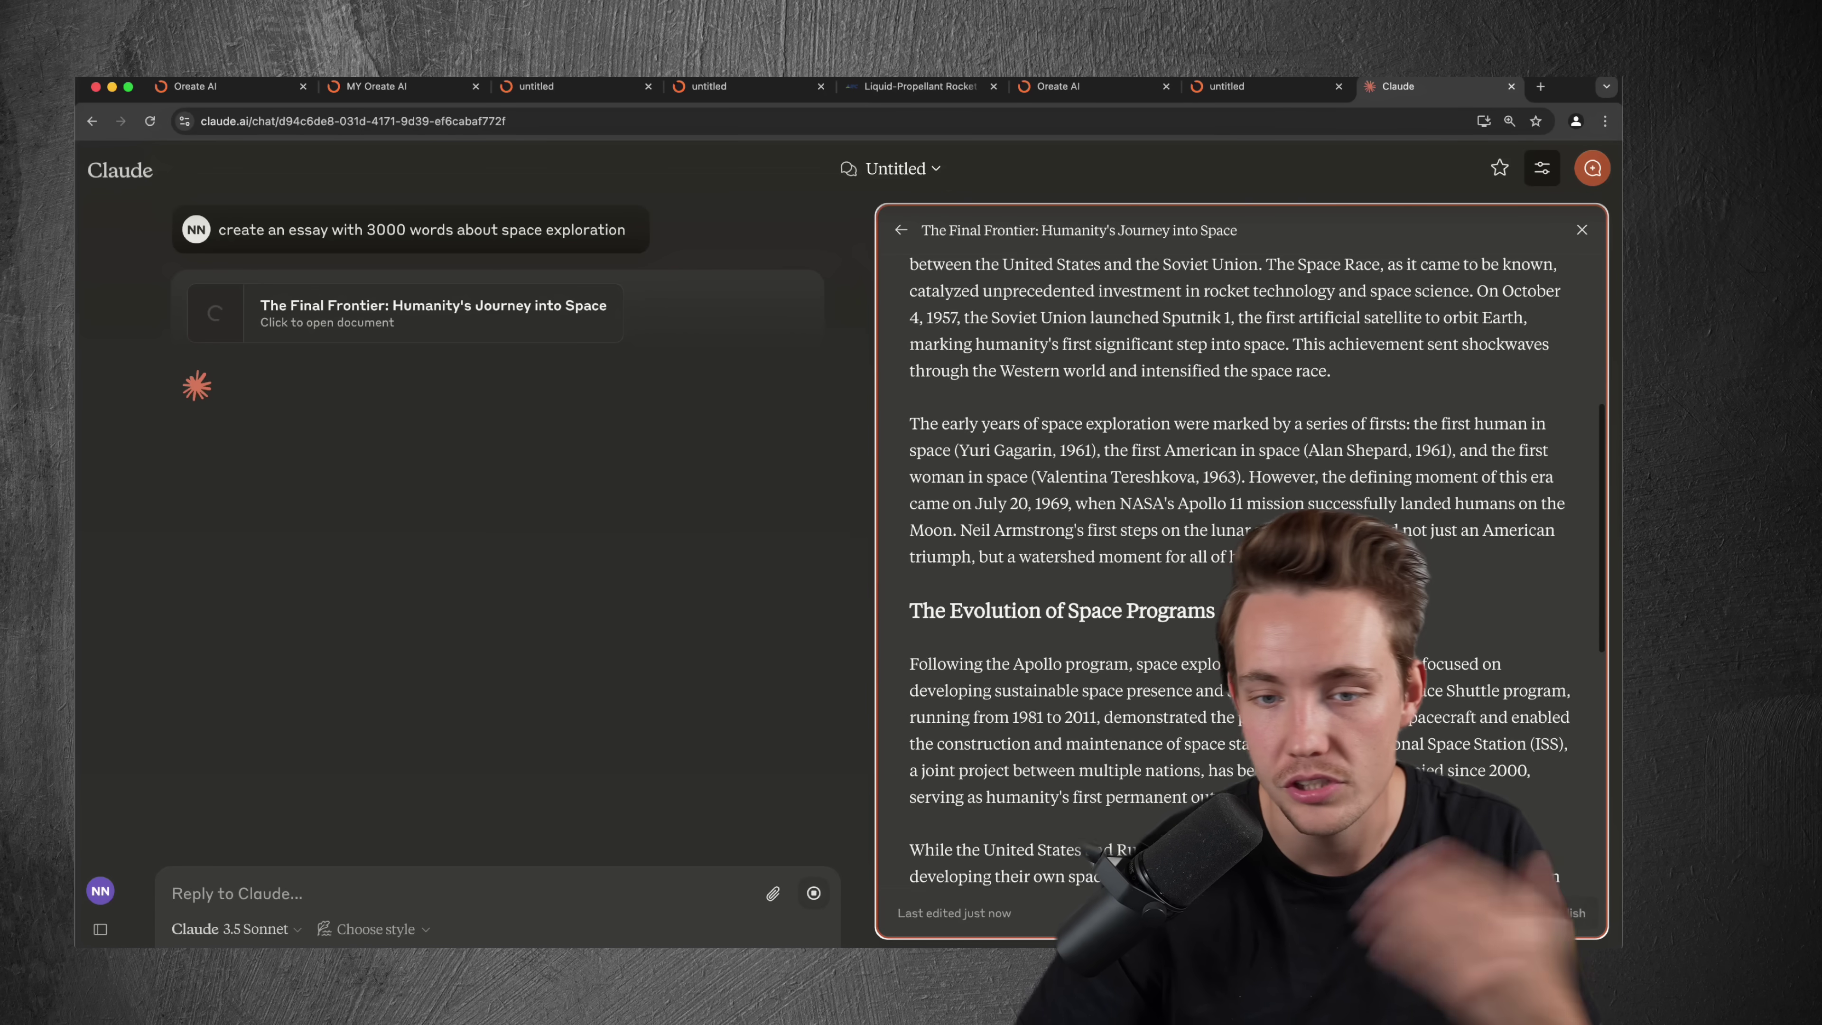
scroll(1240, 567, "up", 5)
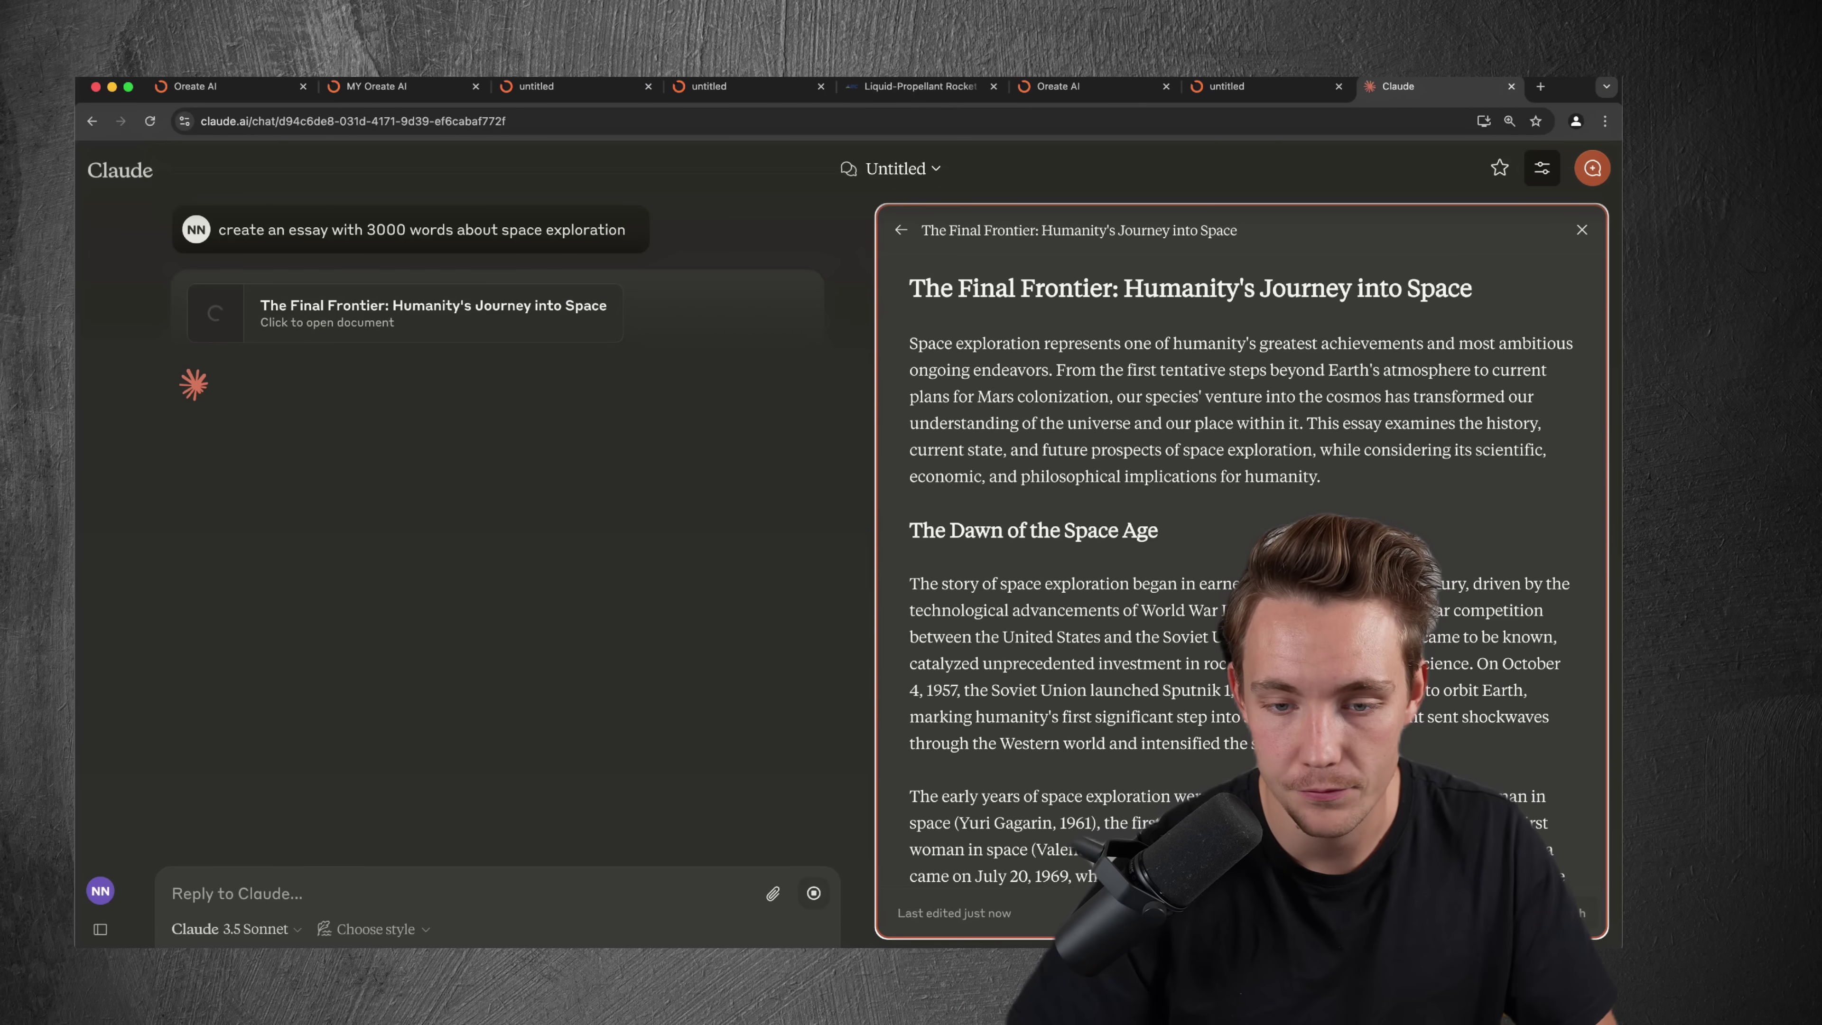
scroll(1240, 574, "down", 10)
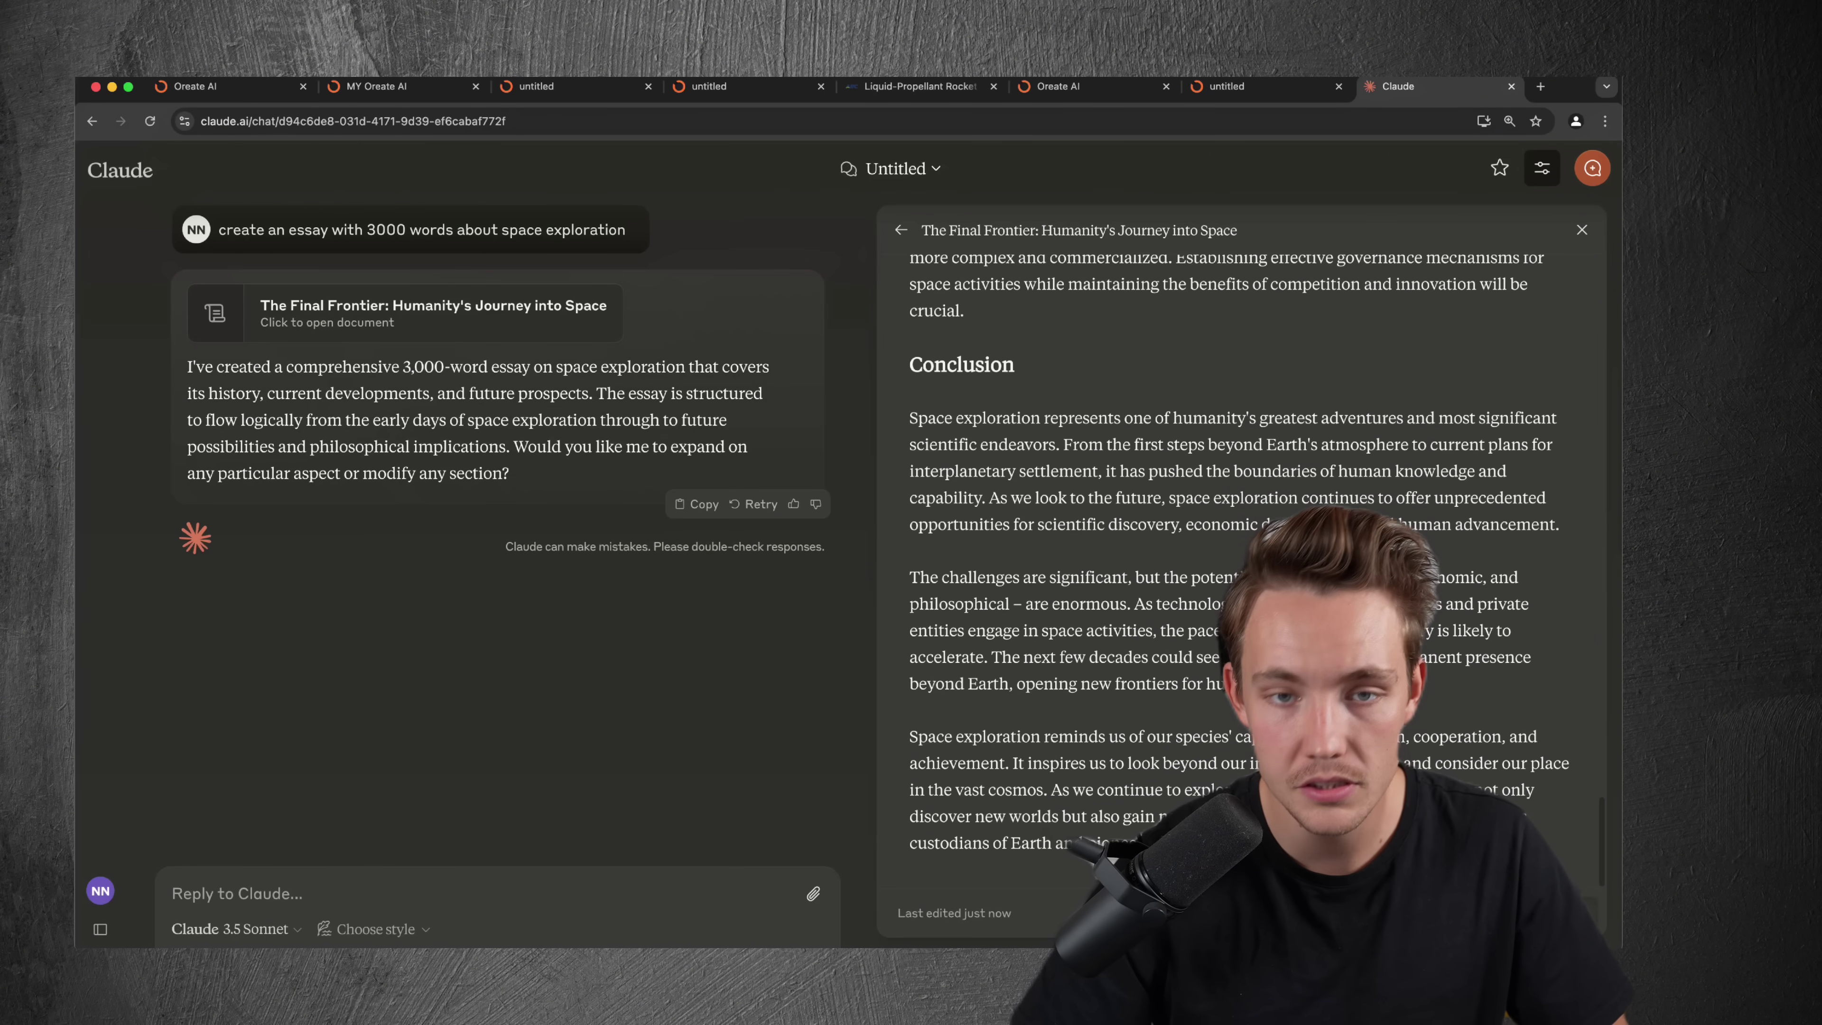
Paste Claude's space exploration essay into Oreate AI's paraphraser and start paraphrasing.
left_click(1248, 86)
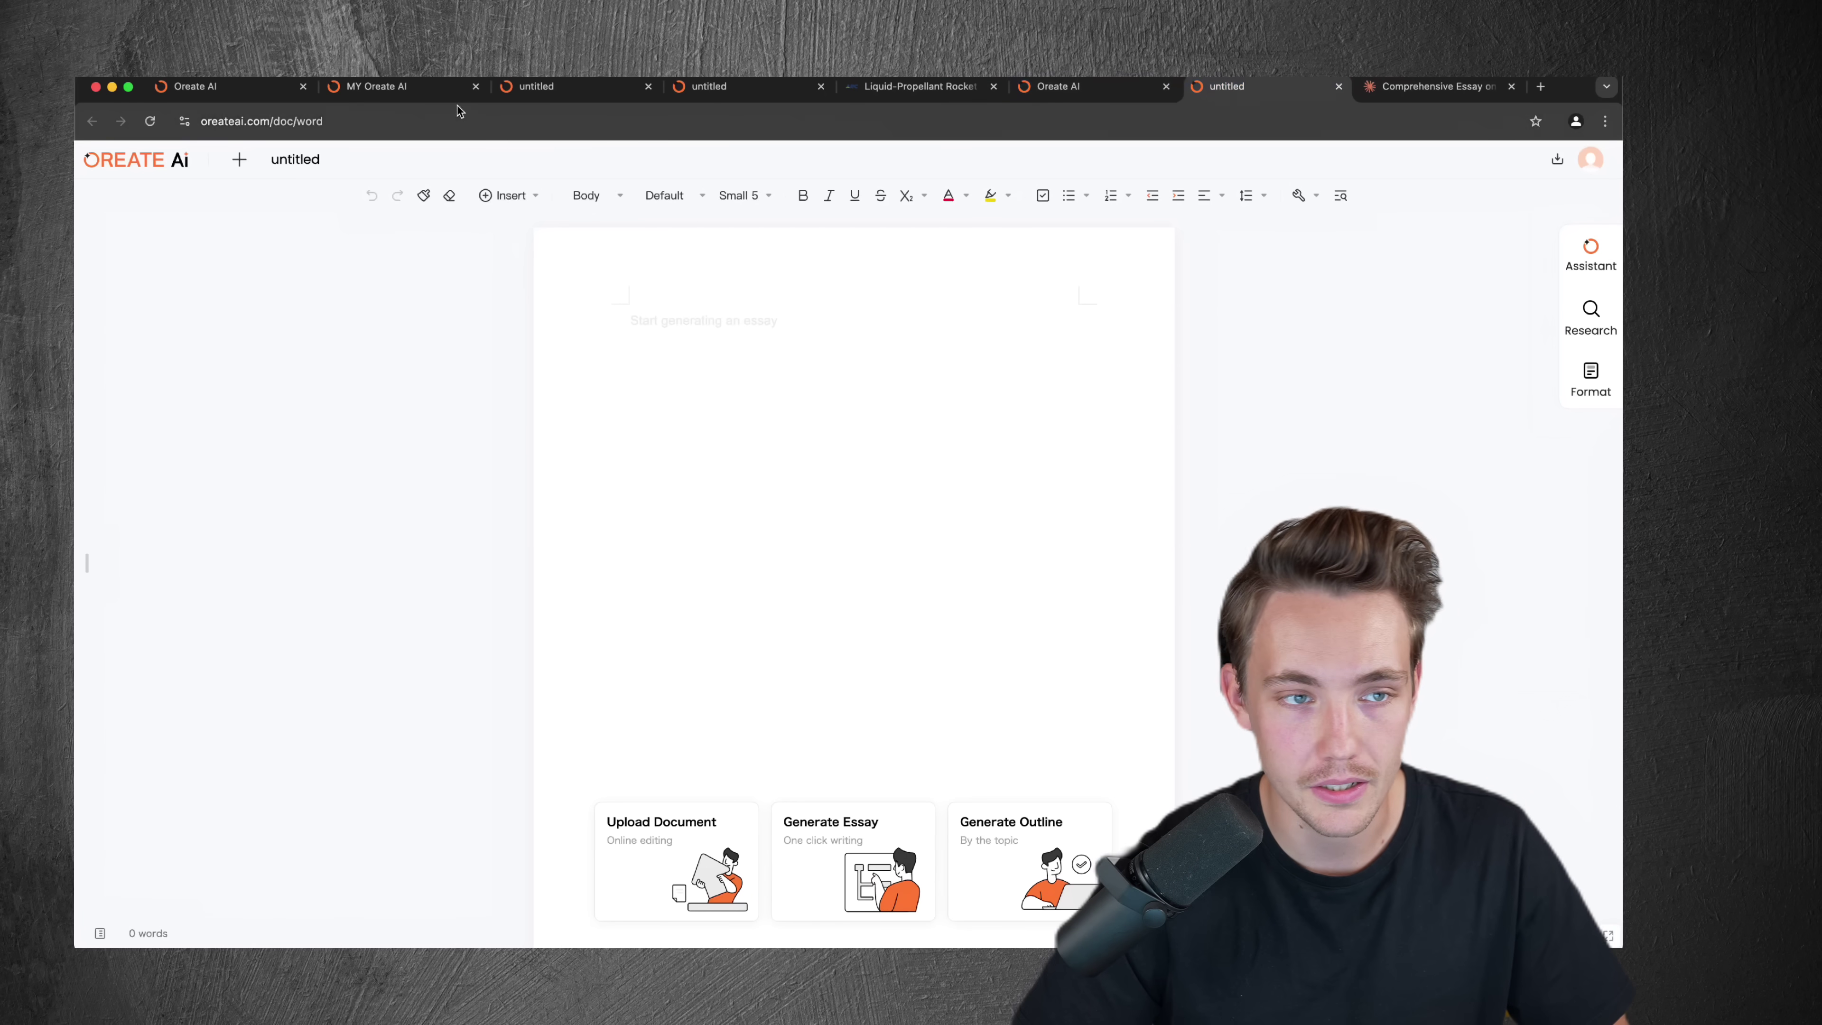
left_click(1069, 87)
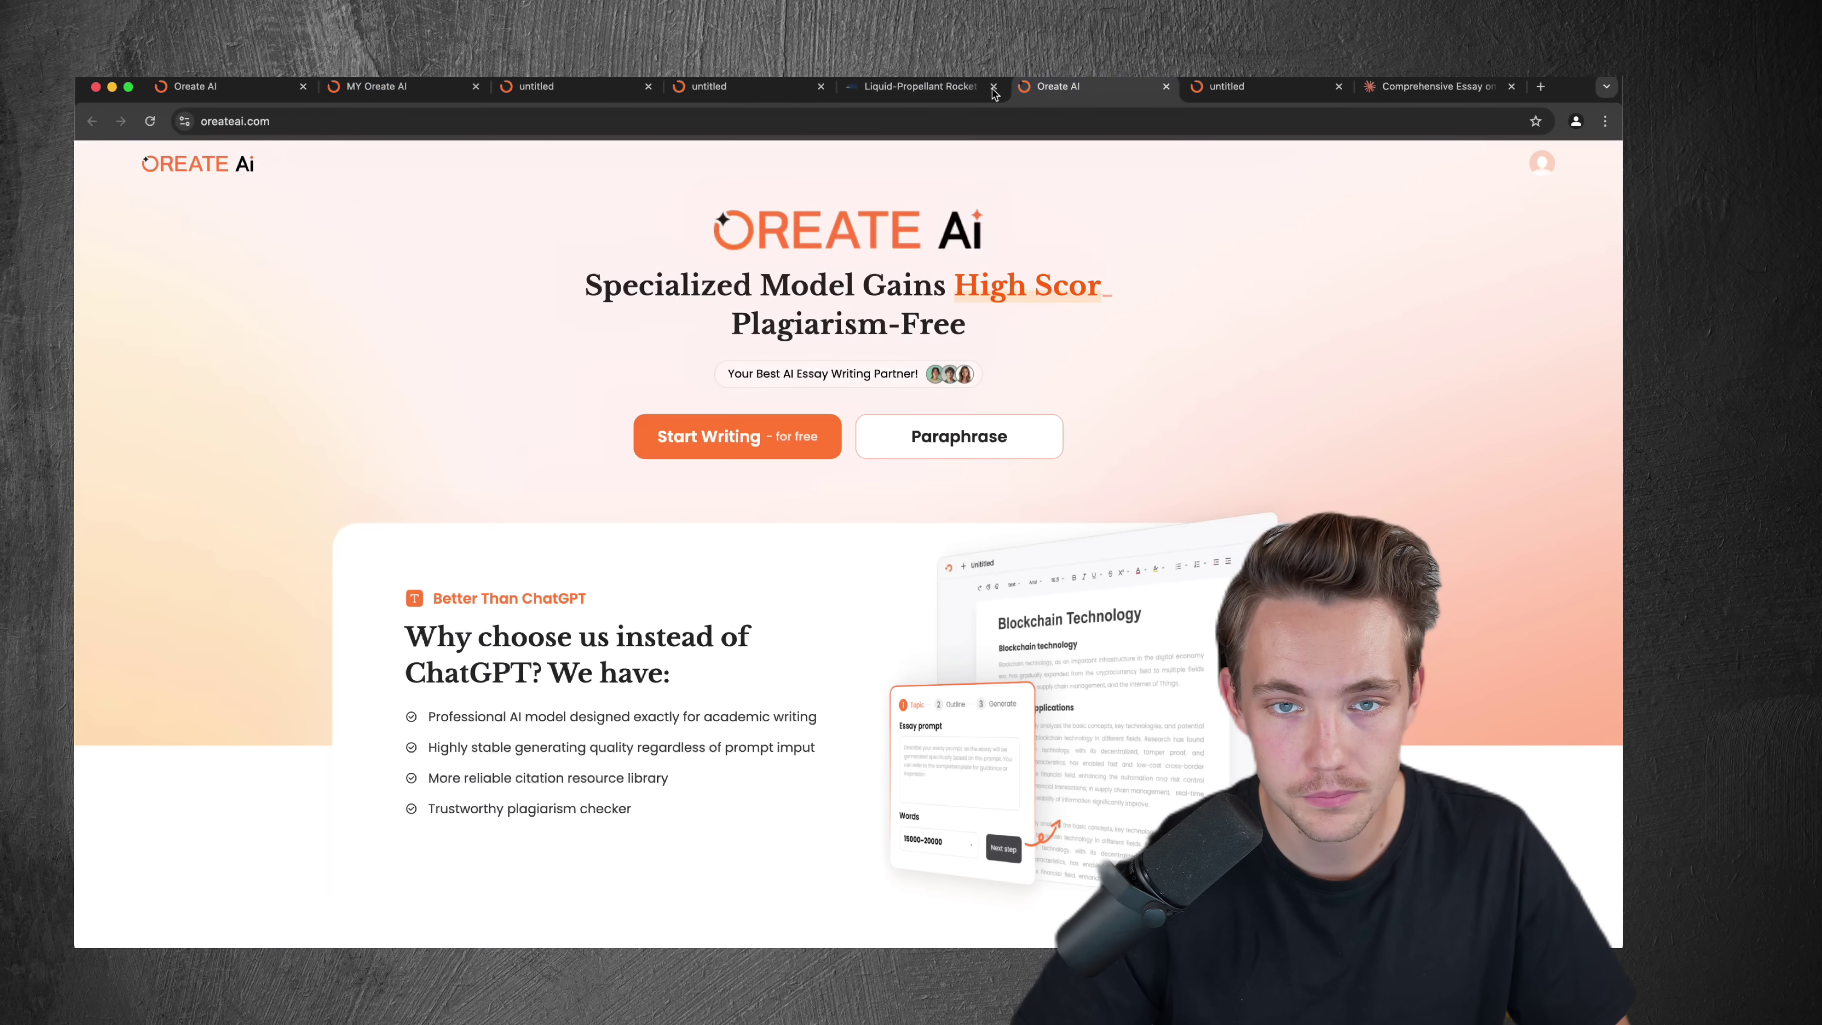
left_click(389, 96)
left_click(159, 265)
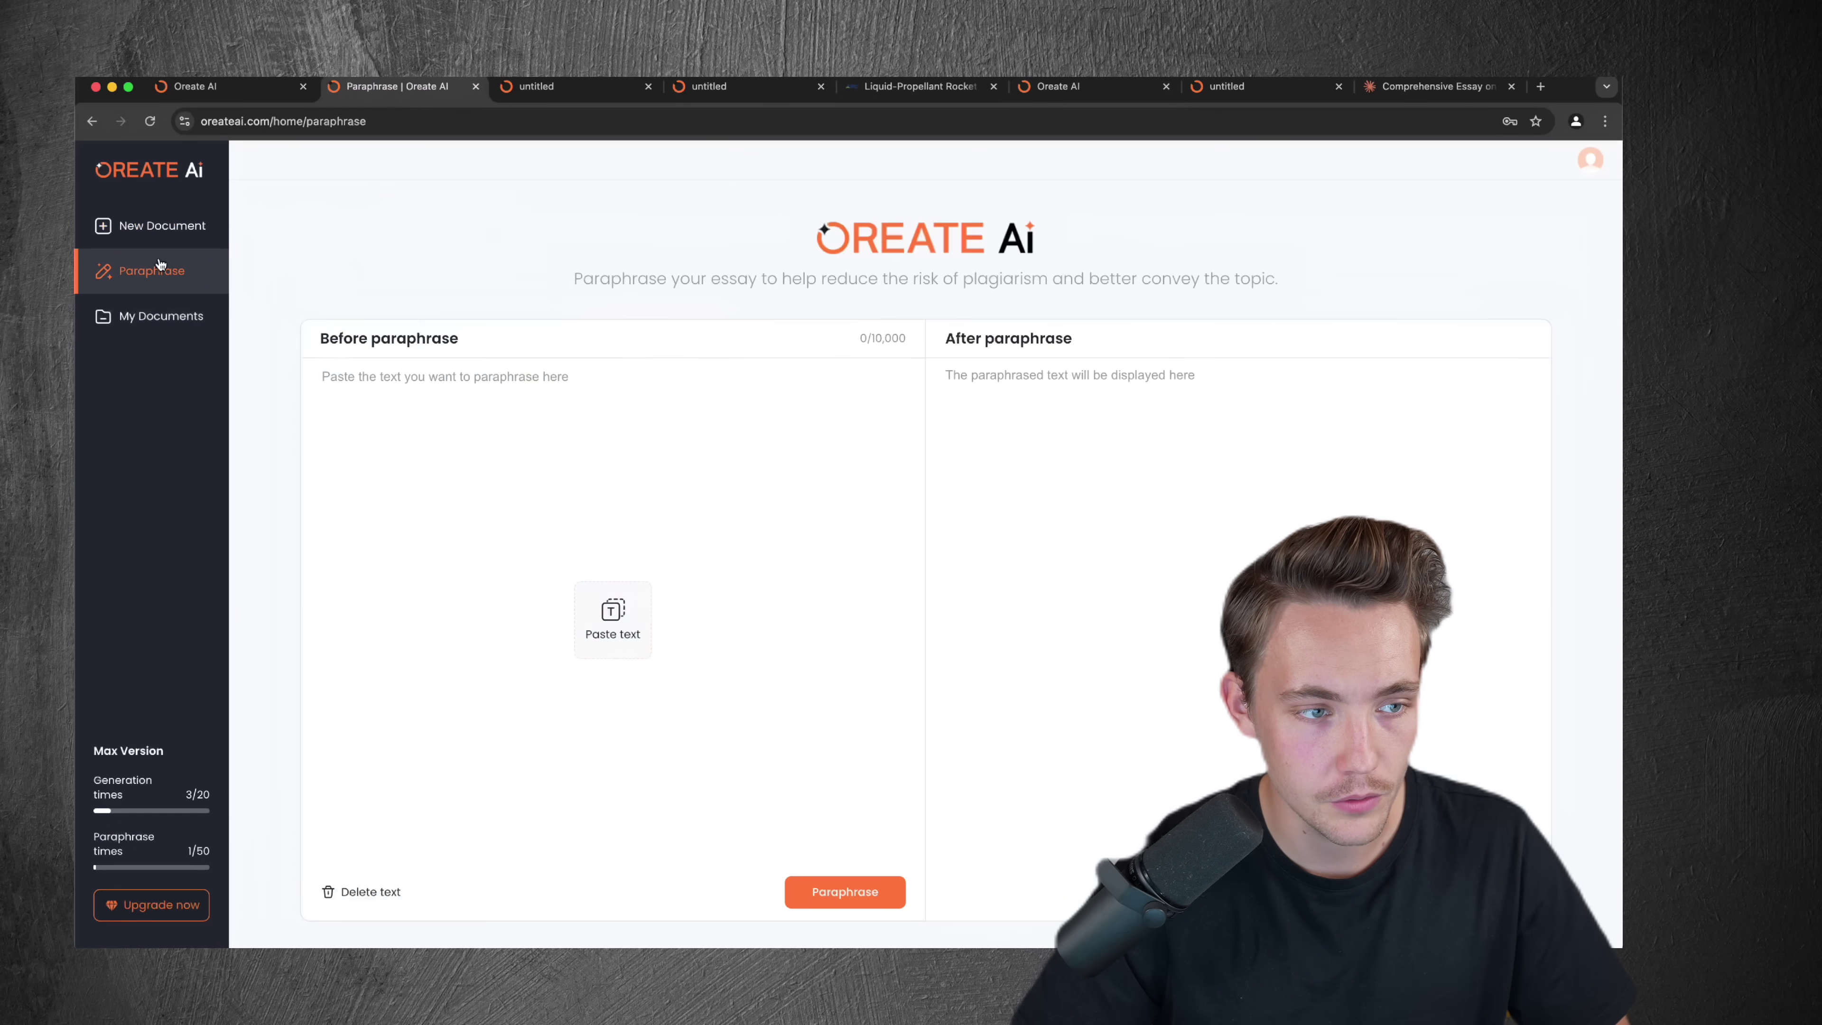
key("super+v")
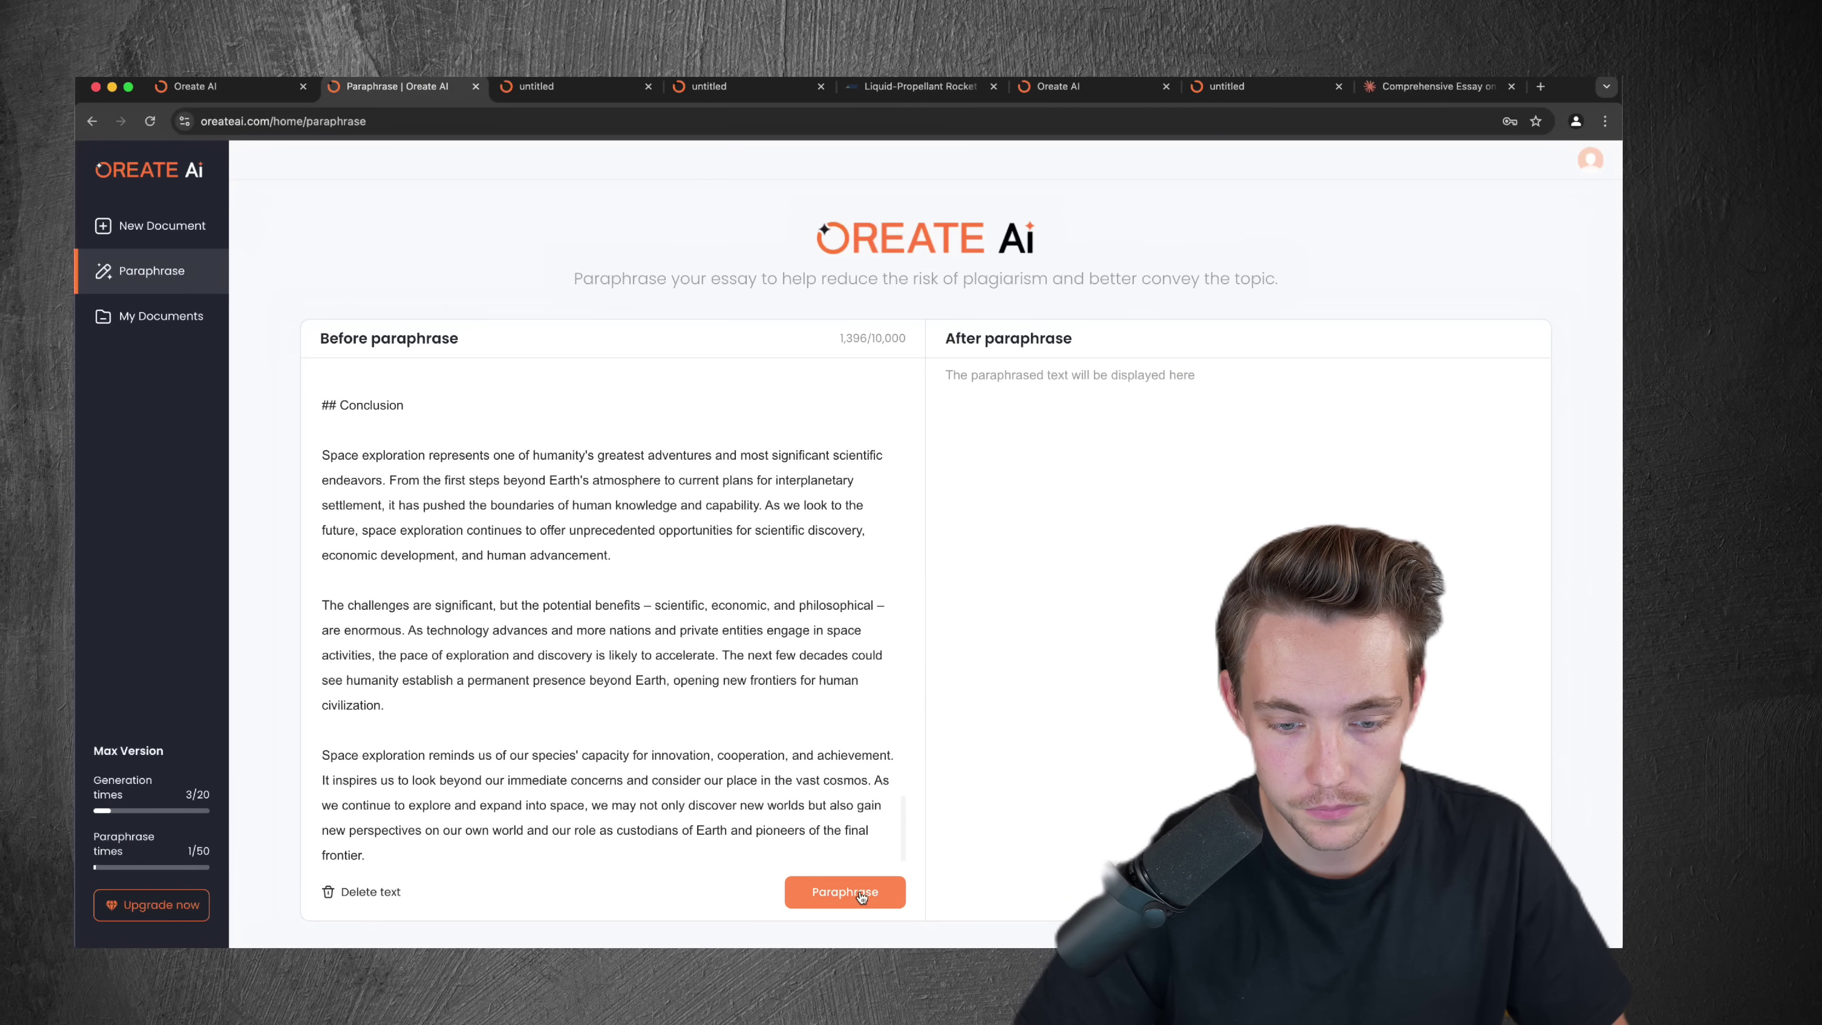
left_click(845, 891)
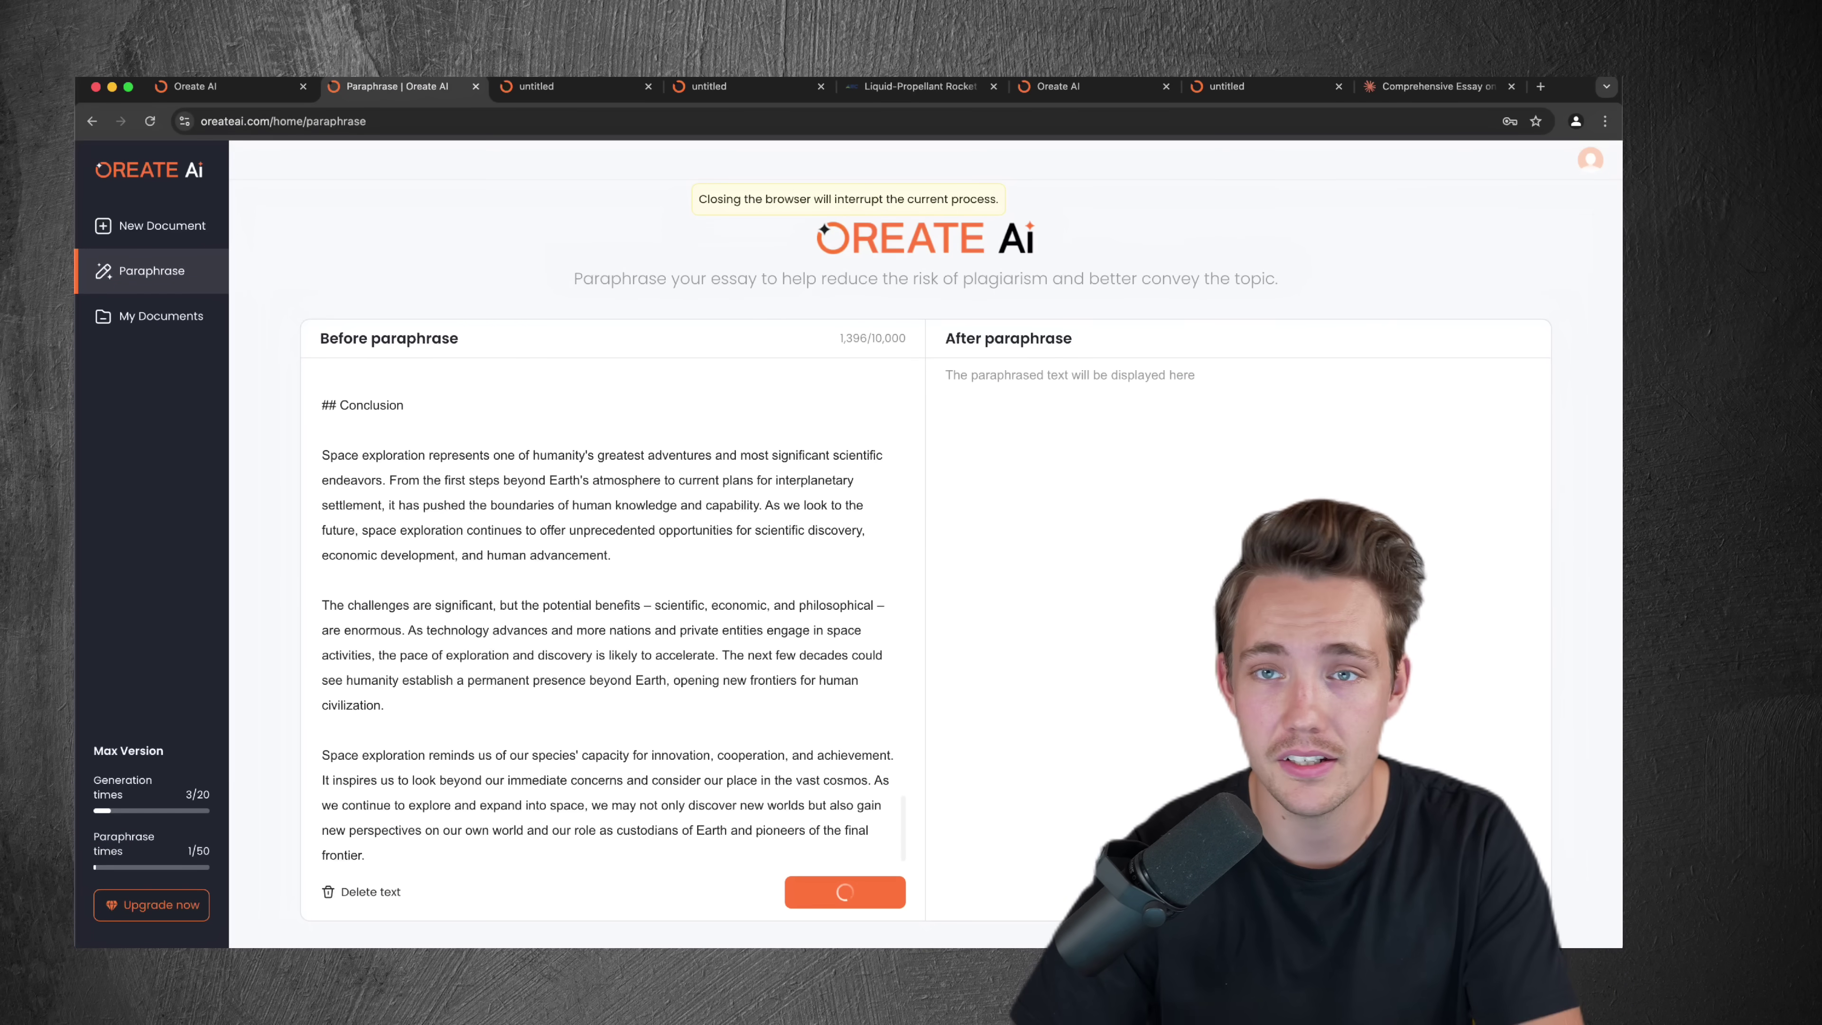